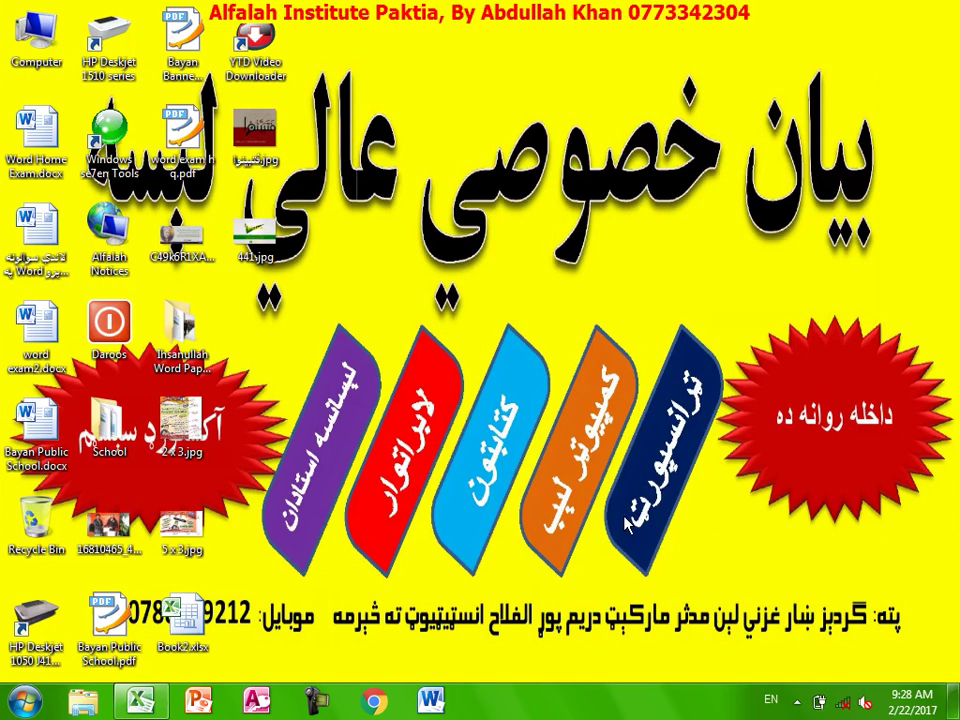
- Bring up the Excel workbook and browse its sheets from DB FUNCTIONS through Item Entry
{"action": "key", "text": "alt+Tab"}
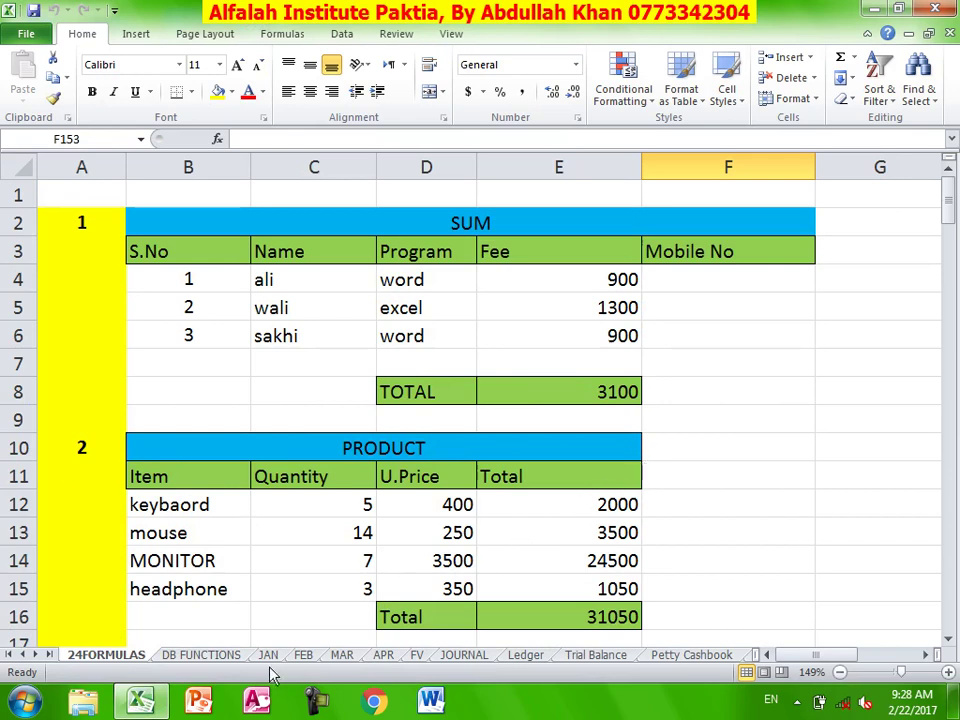
{"action": "left_click", "coordinate": [214, 657]}
{"action": "left_click", "coordinate": [270, 656]}
{"action": "left_click", "coordinate": [303, 656]}
{"action": "left_click", "coordinate": [342, 656]}
{"action": "left_click", "coordinate": [464, 656]}
{"action": "left_click", "coordinate": [596, 656]}
{"action": "left_click", "coordinate": [692, 656]}
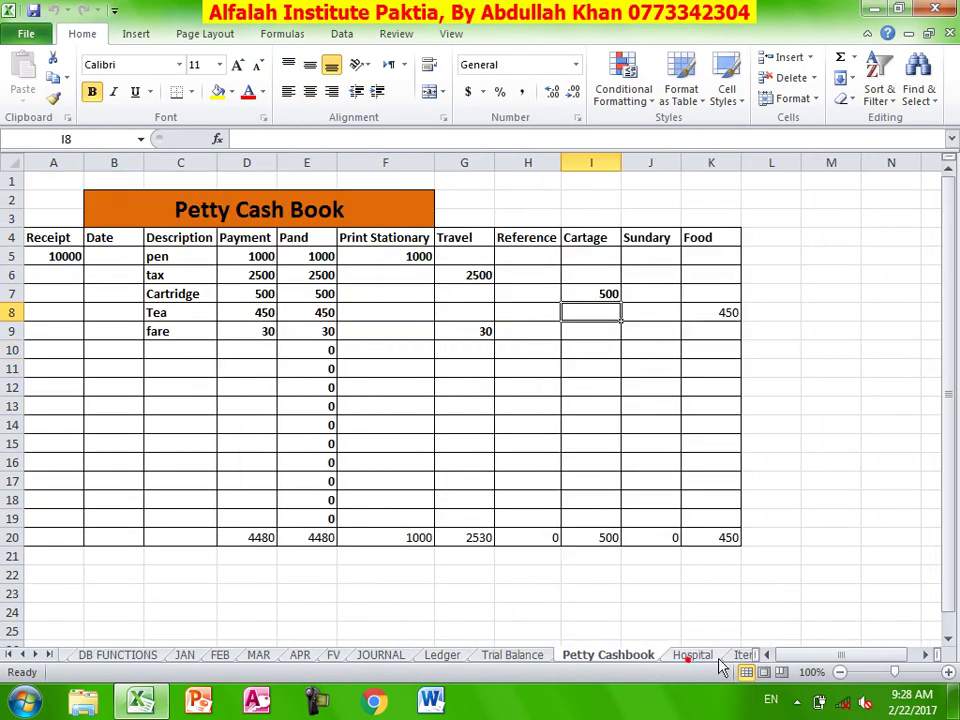
{"action": "left_click", "coordinate": [693, 655]}
{"action": "left_click", "coordinate": [735, 655]}
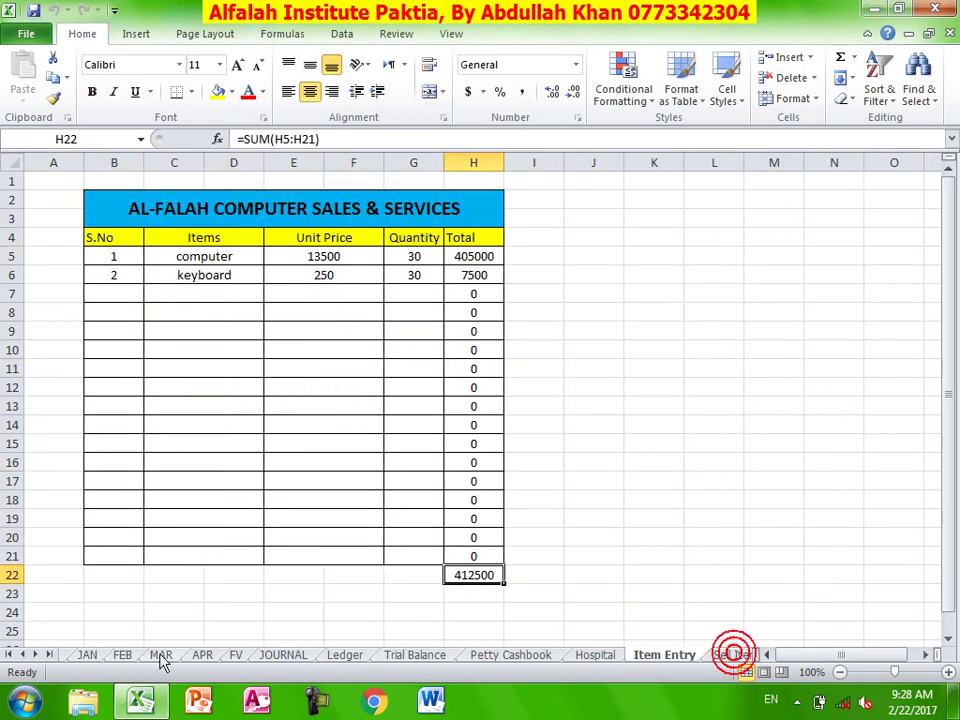
- Return to the 24FORMULAS sheet and select the fee total cell E8
{"action": "left_click", "coordinate": [87, 655]}
{"action": "left_click", "coordinate": [72, 656]}
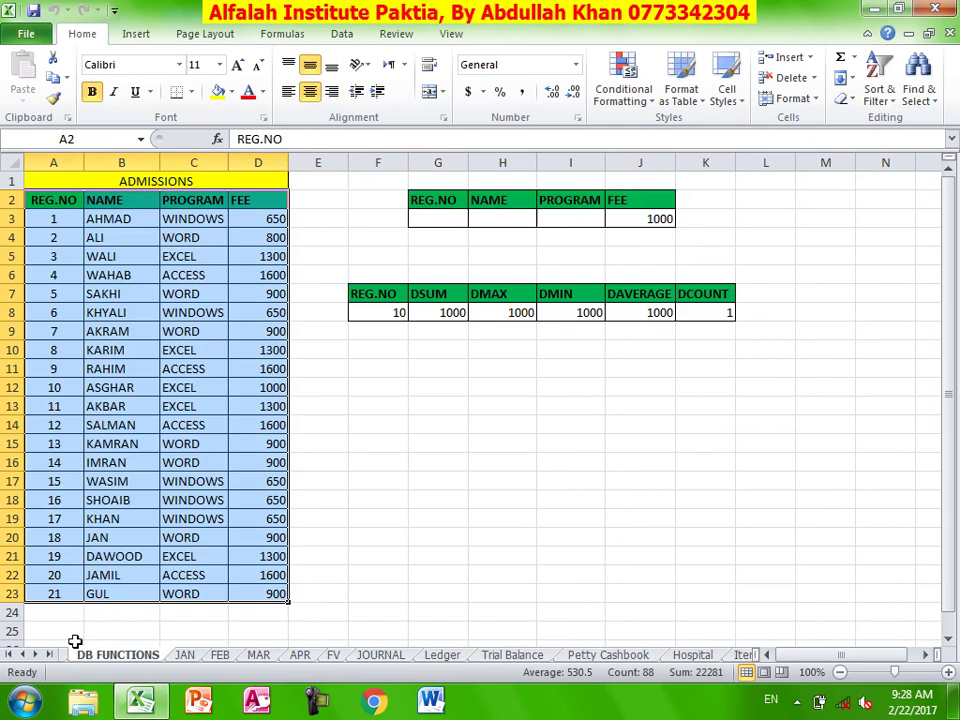
{"action": "left_click", "coordinate": [64, 655]}
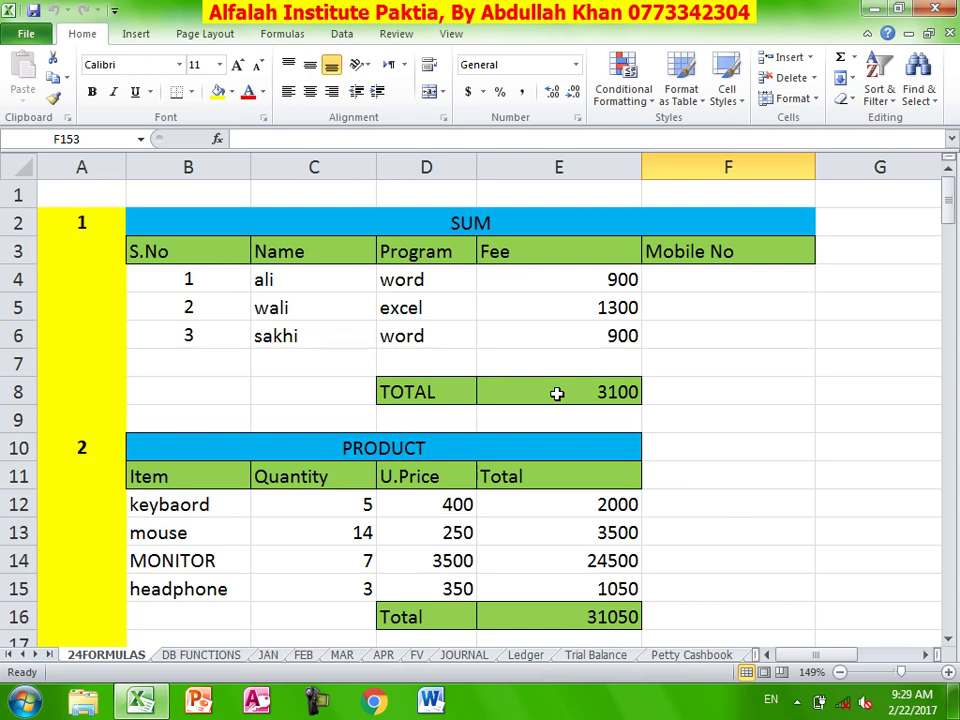
{"action": "left_click", "coordinate": [606, 389]}
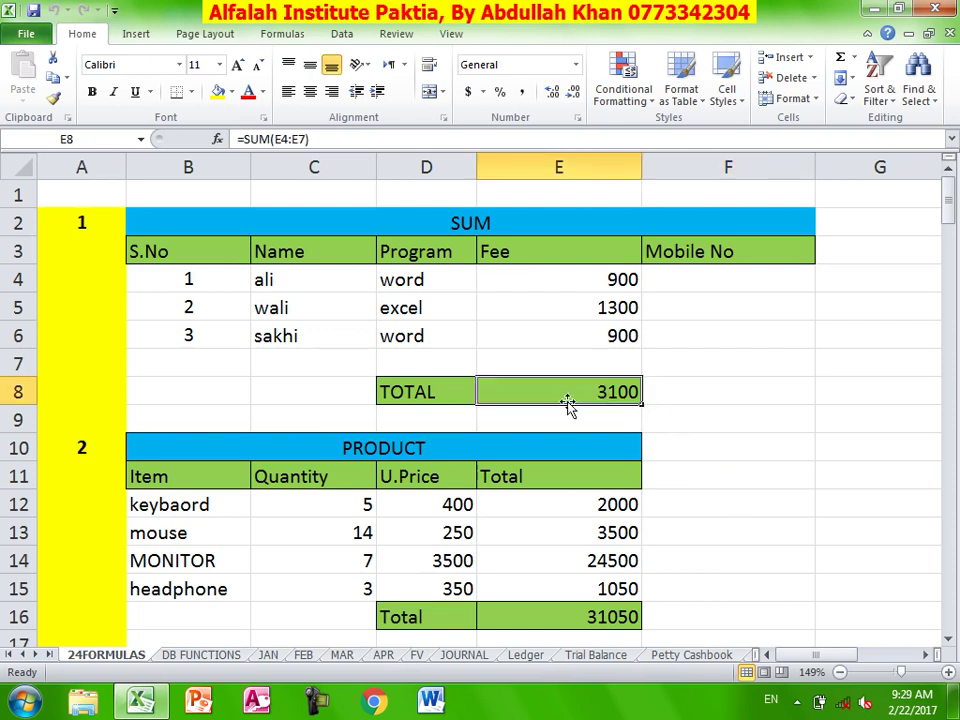
- Enter =SUM(E4:E7) in E8 so the Fee TOTAL reads 3100
{"action": "type", "text": "="}
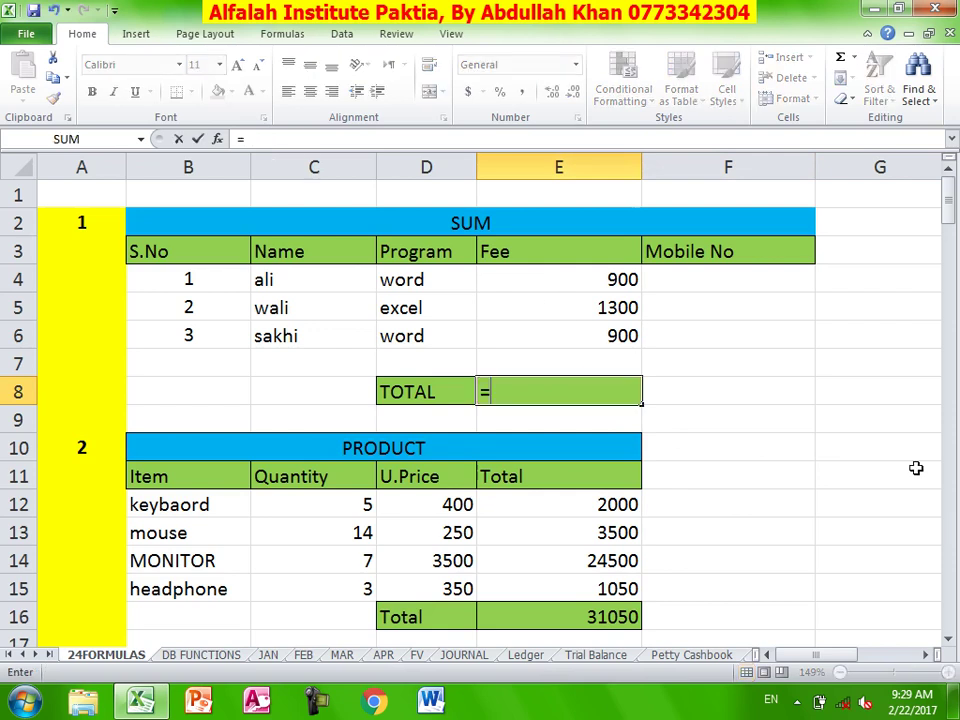
{"action": "type", "text": "sum("}
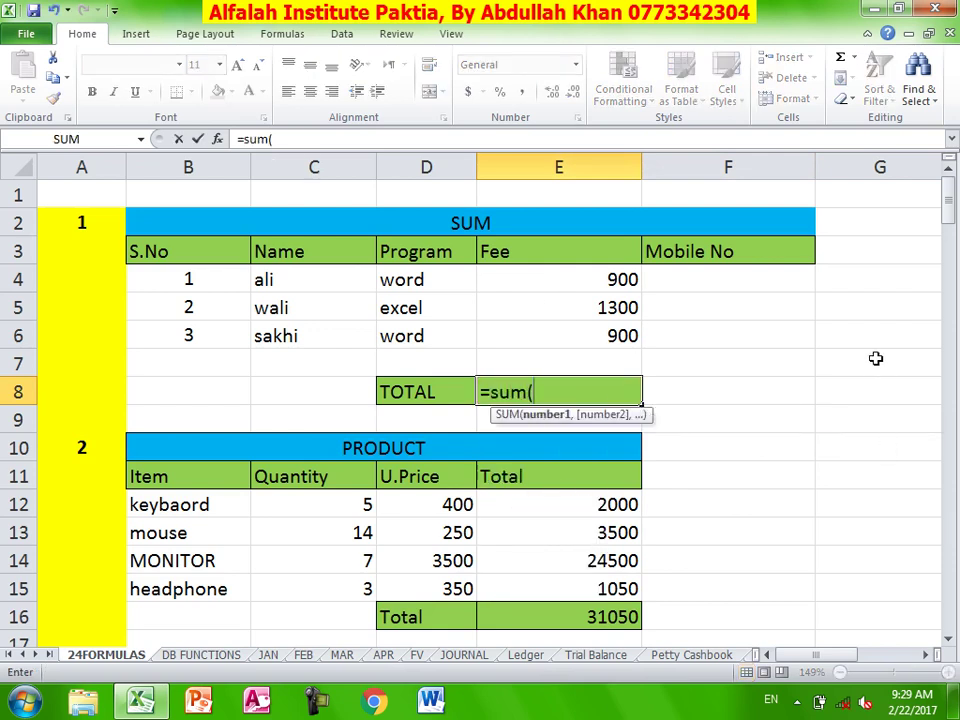
{"action": "left_click_drag", "start_coordinate": [568, 279], "coordinate": [568, 360]}
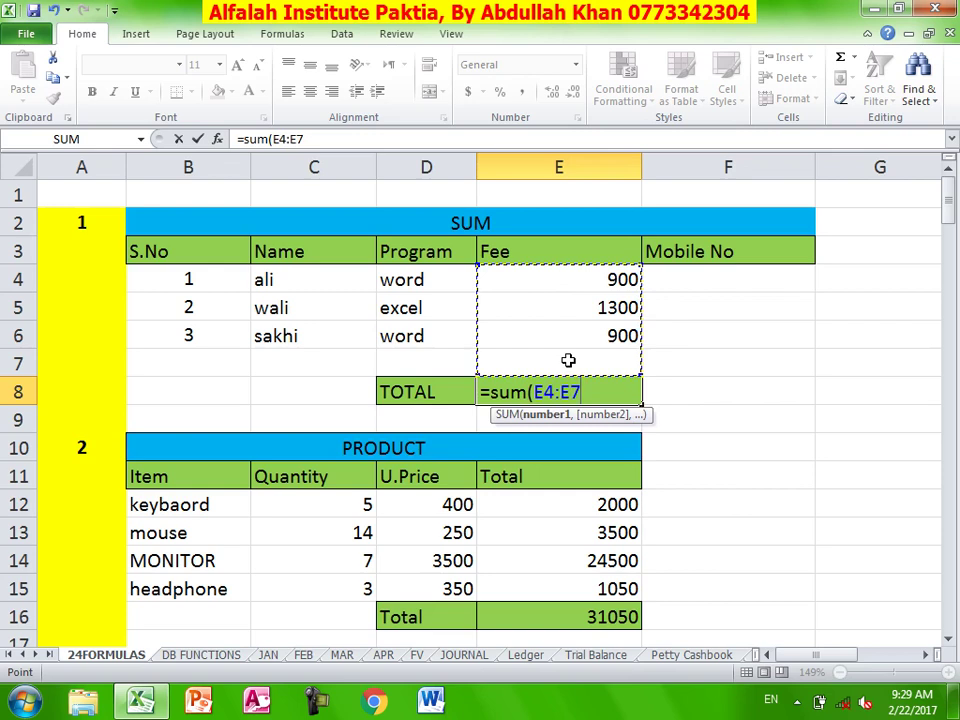
{"action": "type", "text": ")"}
{"action": "key", "text": "Return"}
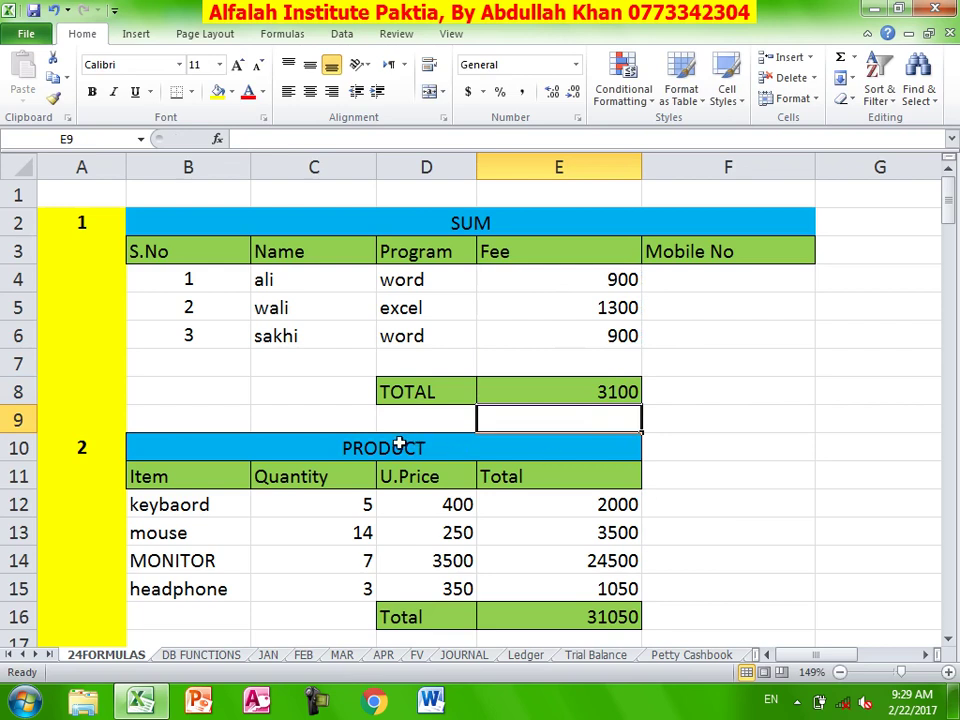
{"action": "scroll", "coordinate": [779, 557], "scroll_direction": "down", "scroll_amount": 2}
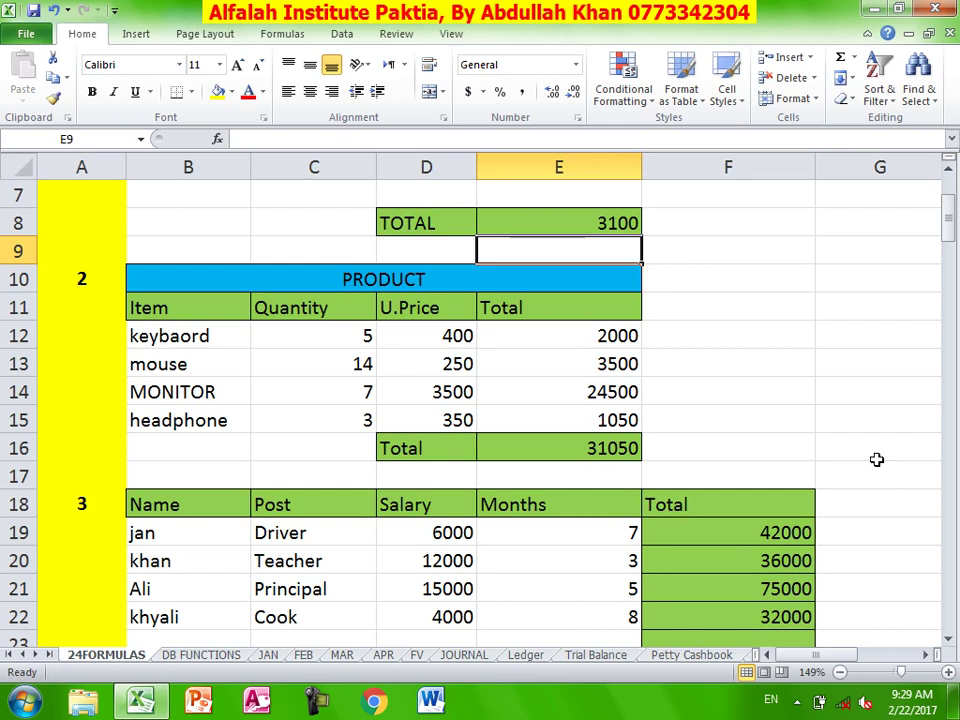
- Clear the line totals E12:E15 and review the quantities and unit prices in C12:D15
{"action": "left_click", "coordinate": [597, 447]}
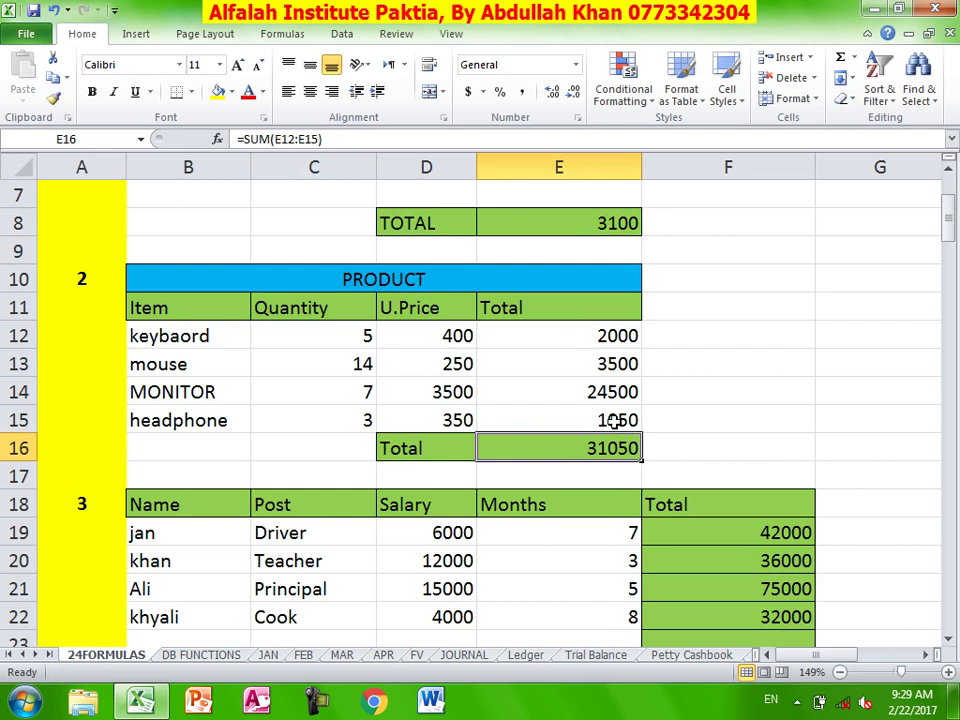
{"action": "left_click_drag", "start_coordinate": [567, 419], "coordinate": [579, 337]}
{"action": "key", "text": "Delete"}
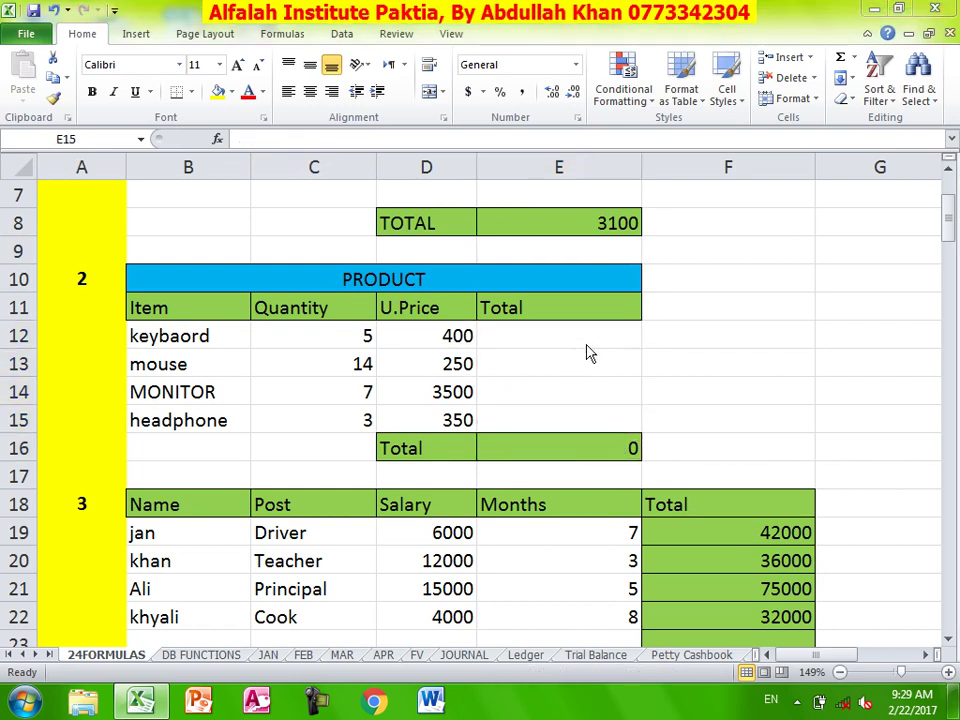
{"action": "left_click", "coordinate": [197, 338]}
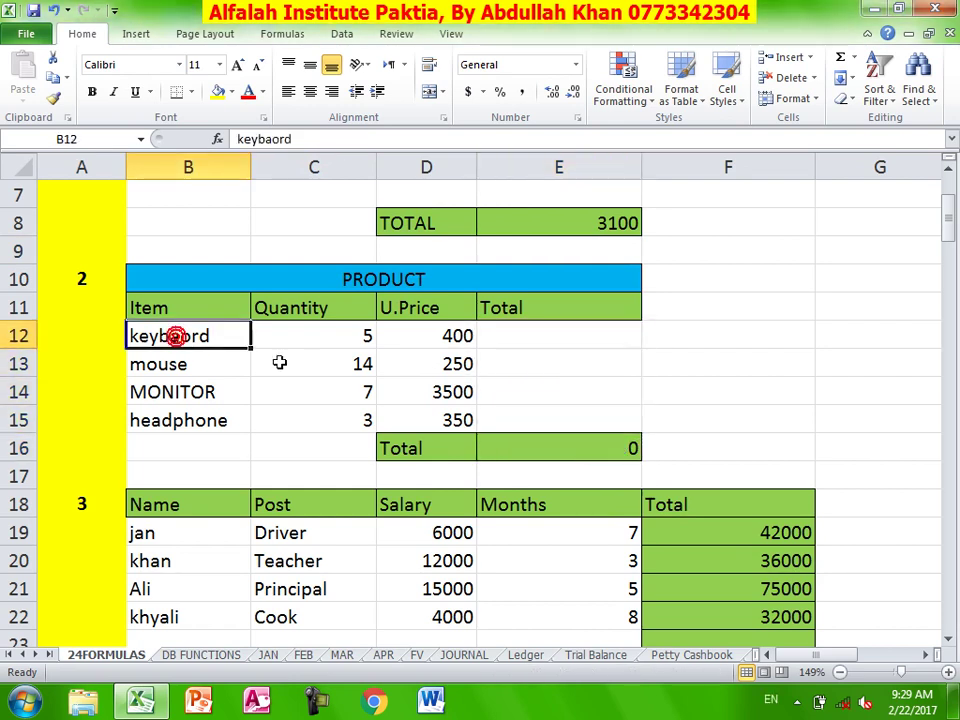
{"action": "left_click", "coordinate": [328, 337]}
{"action": "left_click", "coordinate": [327, 366]}
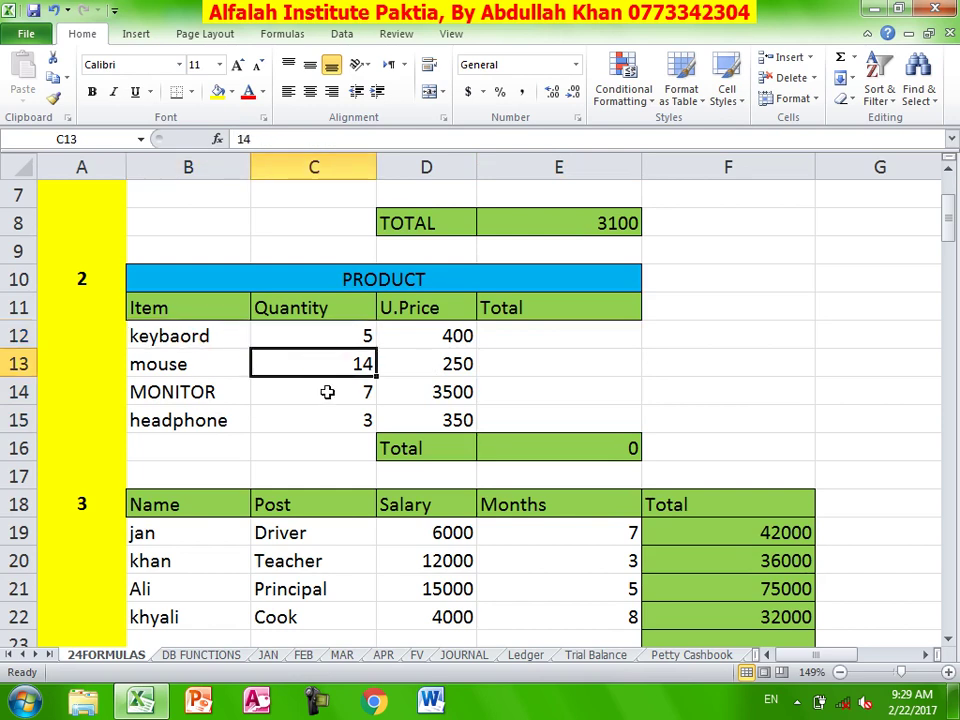
{"action": "left_click", "coordinate": [327, 392]}
{"action": "left_click", "coordinate": [326, 426]}
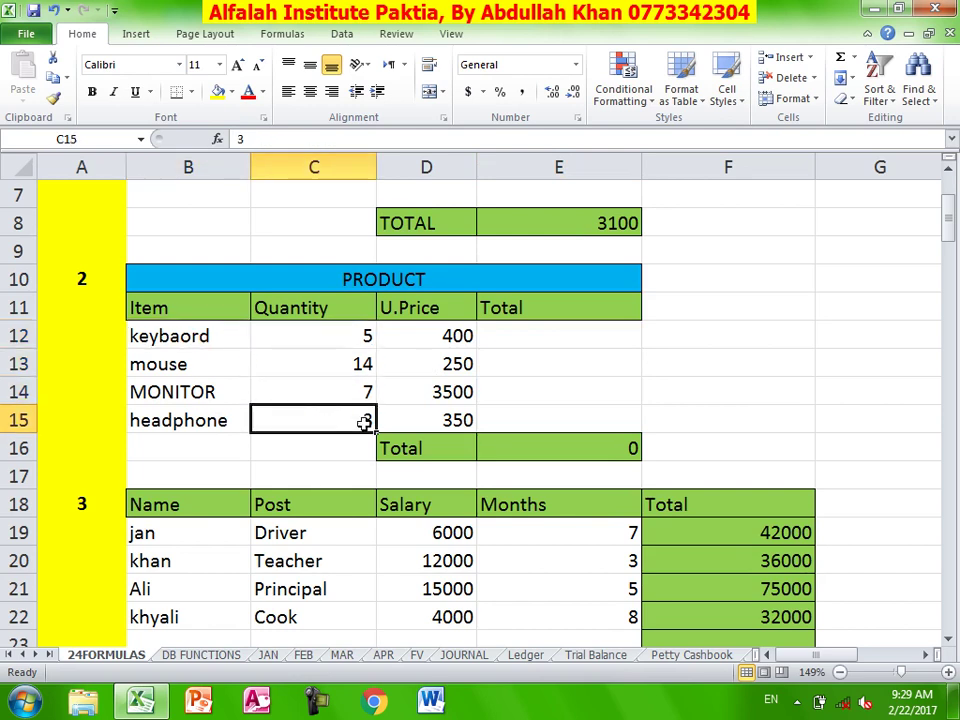
{"action": "left_click", "coordinate": [435, 335]}
{"action": "left_click", "coordinate": [424, 366]}
{"action": "left_click", "coordinate": [420, 416]}
{"action": "left_click", "coordinate": [422, 391]}
- Enter =PRODUCT(C12:D12) in E12 and fill it down to E15, giving a total of 31050
{"action": "left_click", "coordinate": [546, 334]}
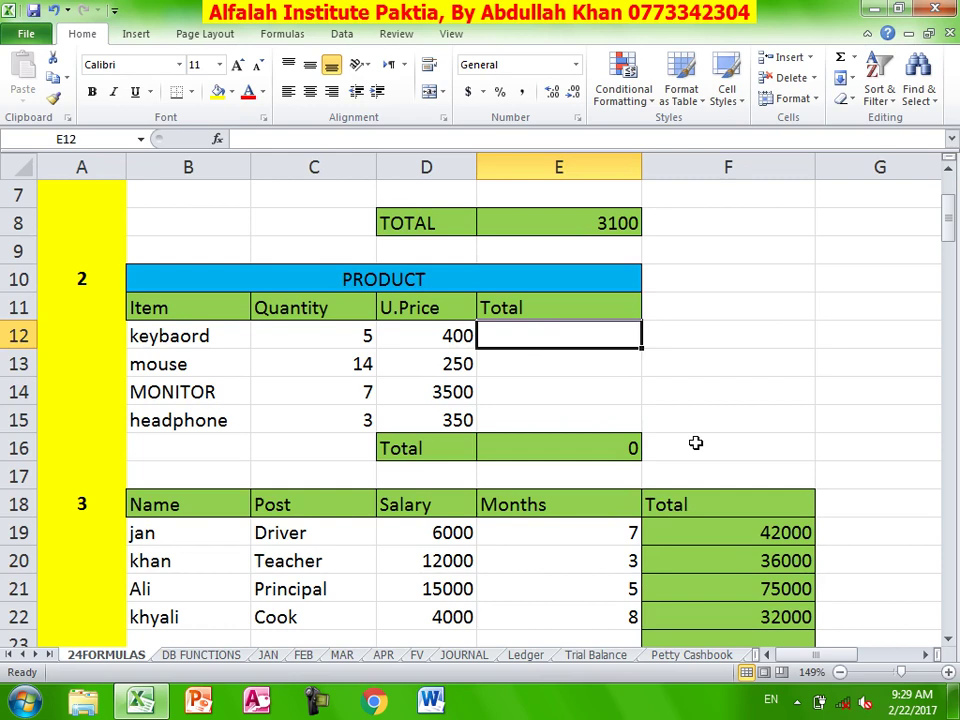
{"action": "type", "text": "="}
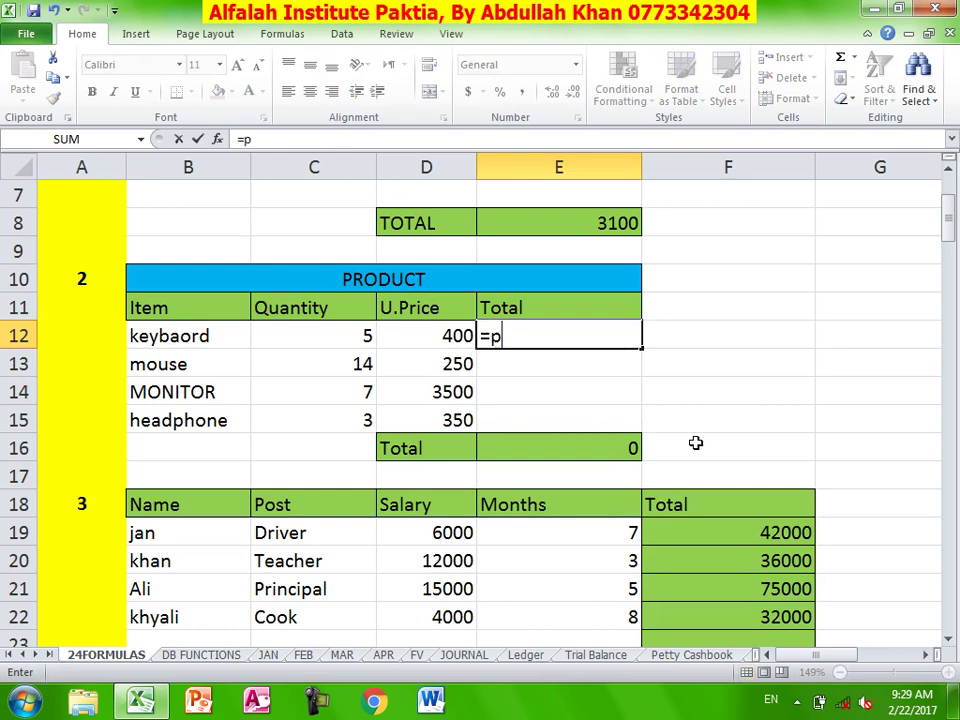
{"action": "type", "text": "product"}
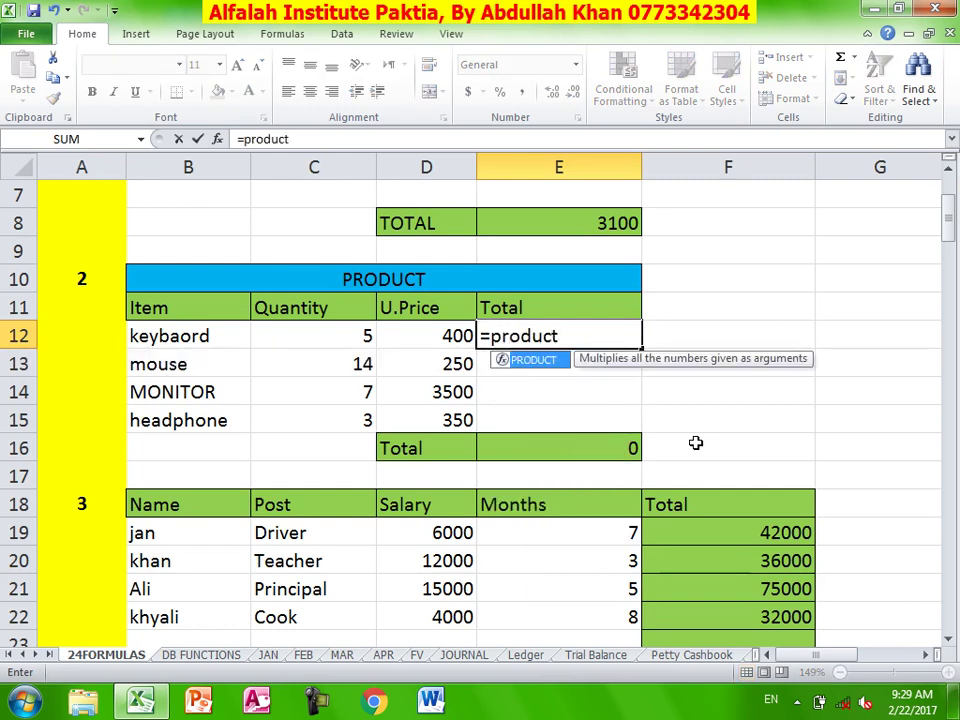
{"action": "type", "text": "("}
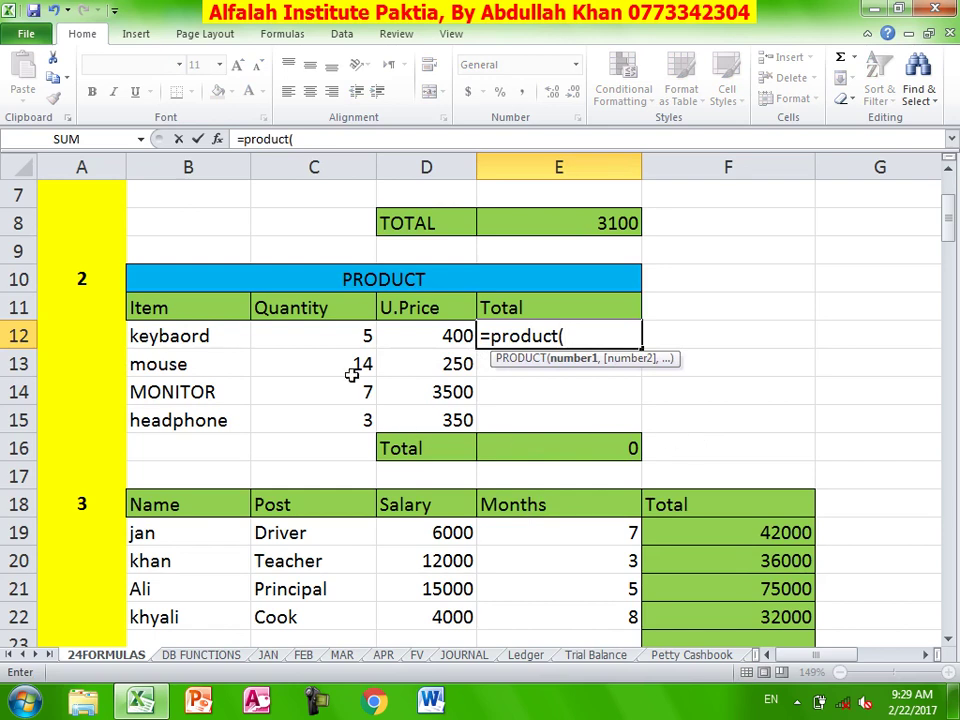
{"action": "left_click_drag", "start_coordinate": [354, 336], "coordinate": [411, 341]}
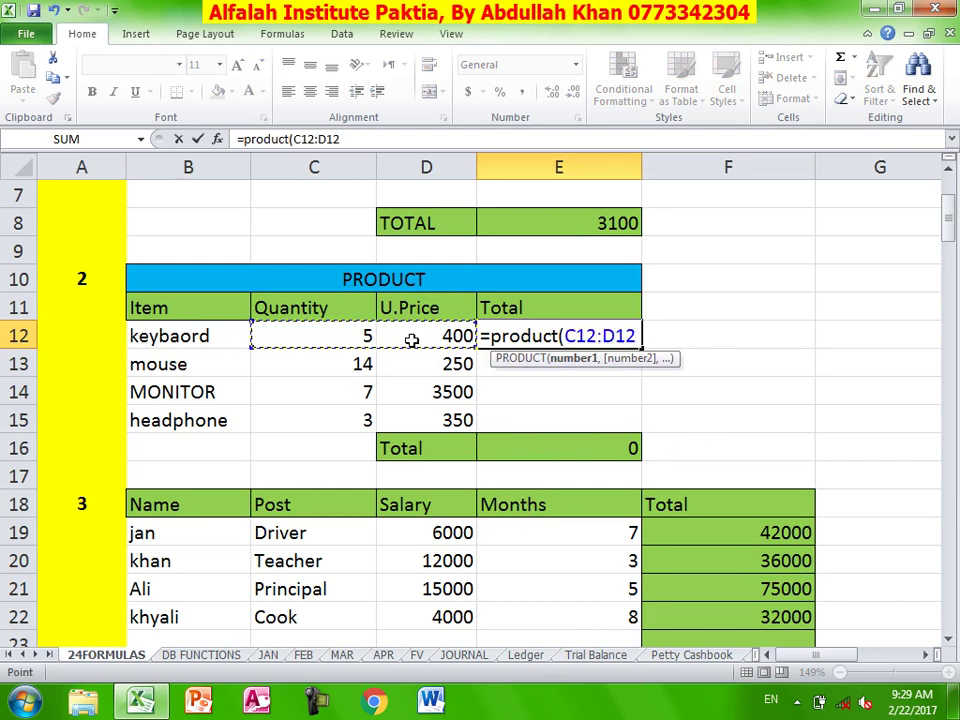
{"action": "type", "text": ")"}
{"action": "key", "text": "Return"}
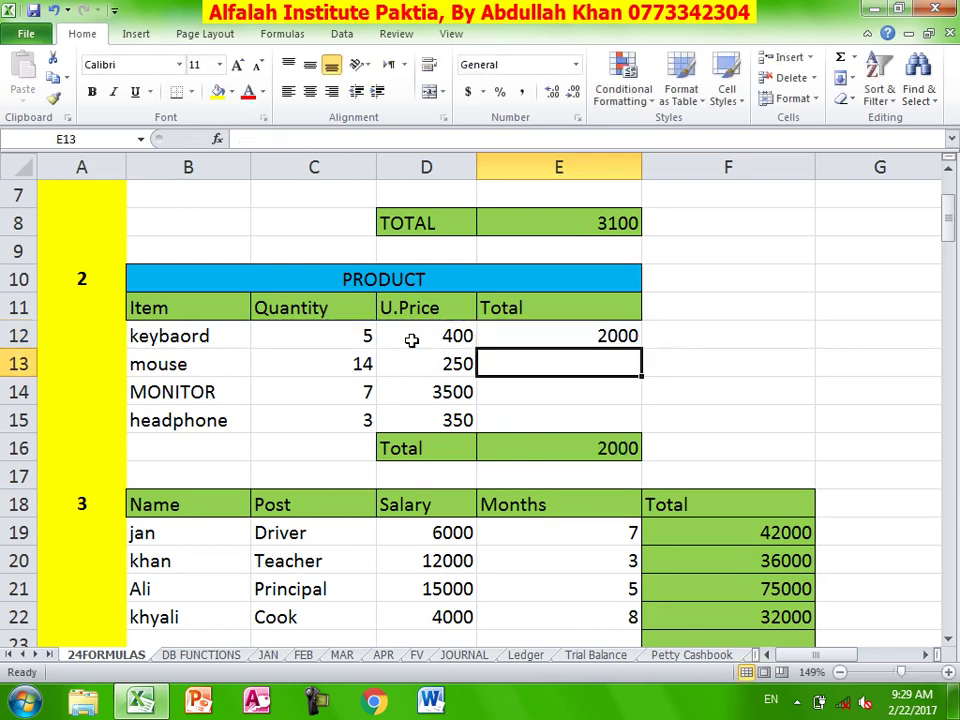
{"action": "left_click", "coordinate": [603, 337]}
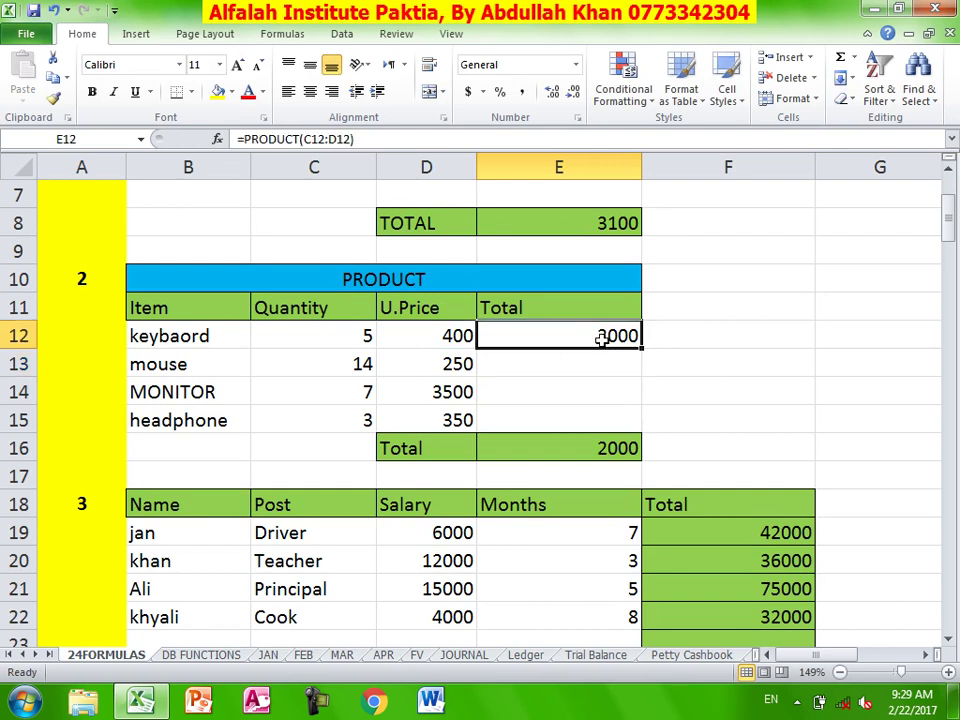
{"action": "double_click", "coordinate": [641, 351]}
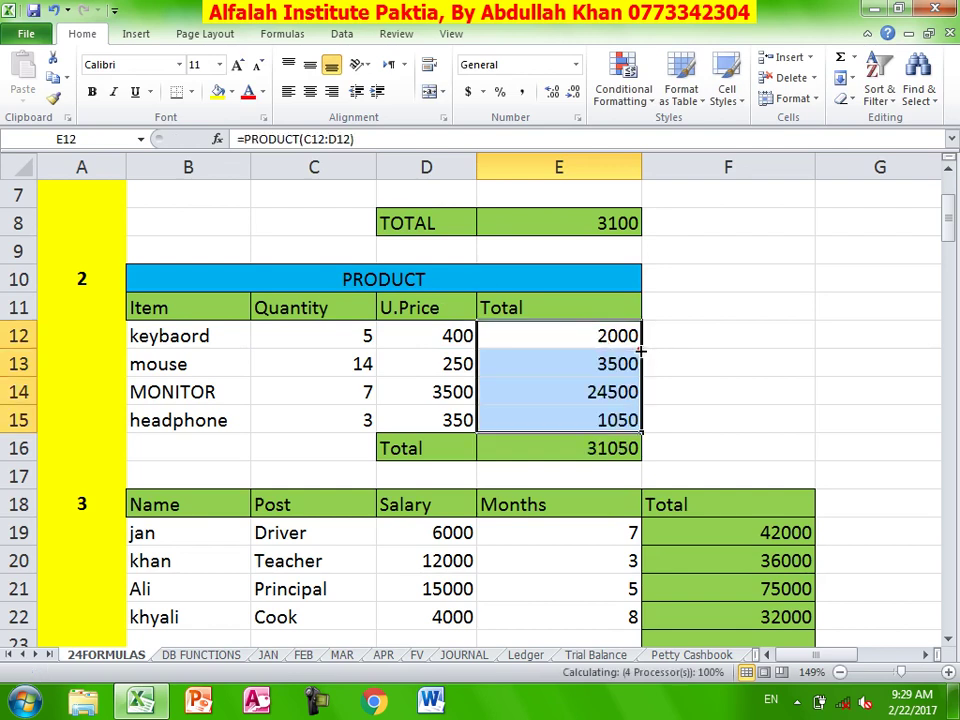
{"action": "left_click", "coordinate": [620, 444]}
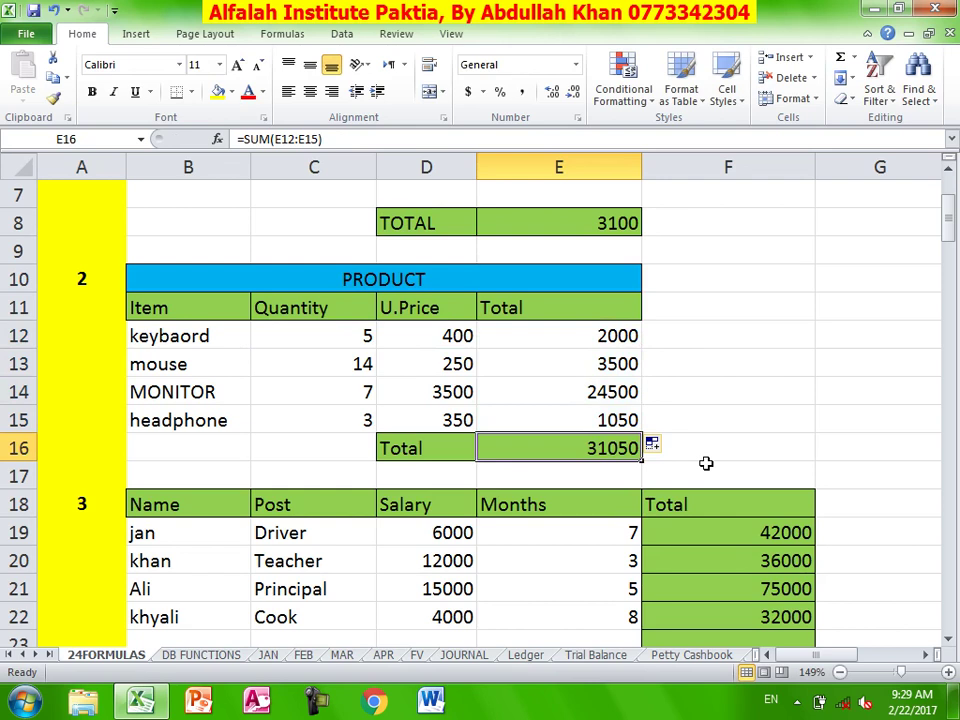
{"action": "scroll", "coordinate": [706, 463], "scroll_direction": "down", "scroll_amount": 1}
{"action": "scroll", "coordinate": [706, 463], "scroll_direction": "down", "scroll_amount": 1}
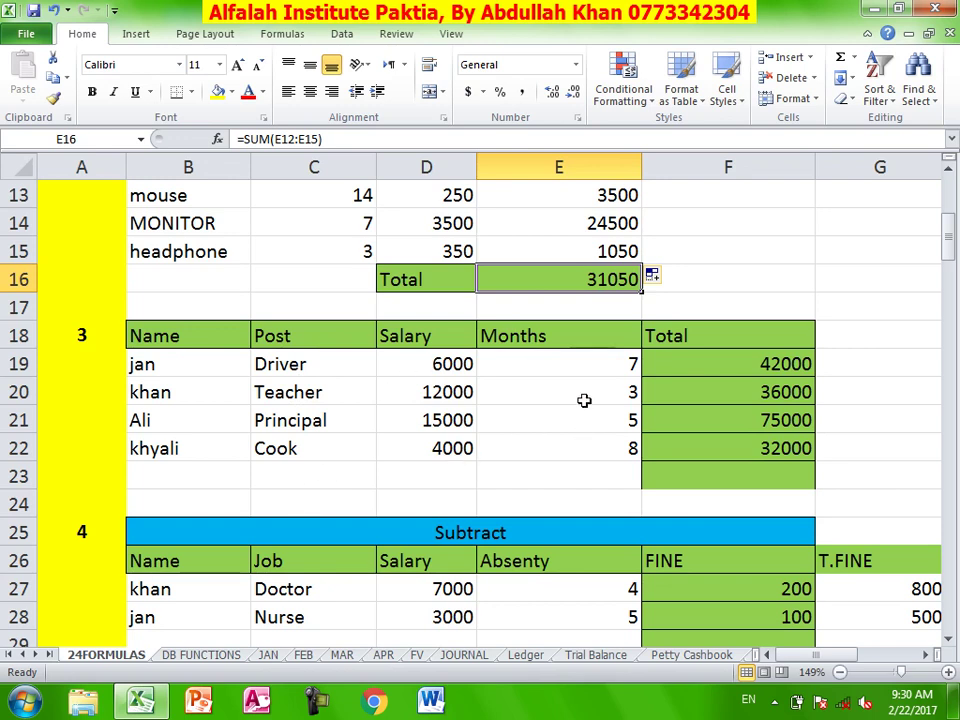
{"action": "left_click", "coordinate": [580, 367]}
- Review the months in E20:E22 and clear the salary totals in F19:F22
{"action": "left_click", "coordinate": [575, 396]}
{"action": "left_click", "coordinate": [570, 418]}
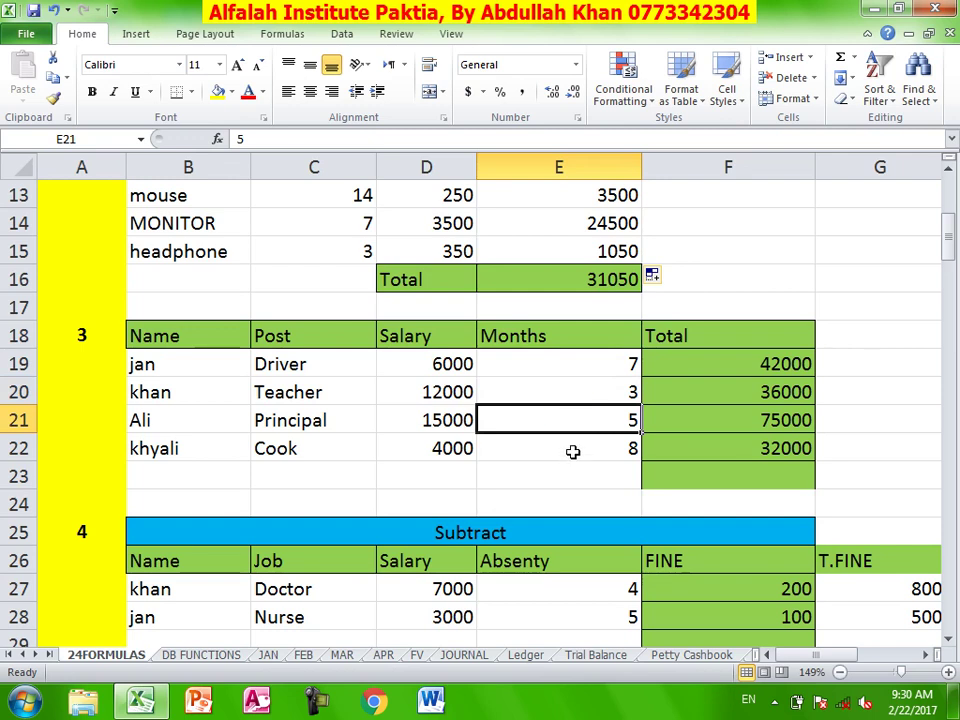
{"action": "left_click", "coordinate": [573, 455]}
{"action": "left_click_drag", "start_coordinate": [729, 364], "coordinate": [733, 441]}
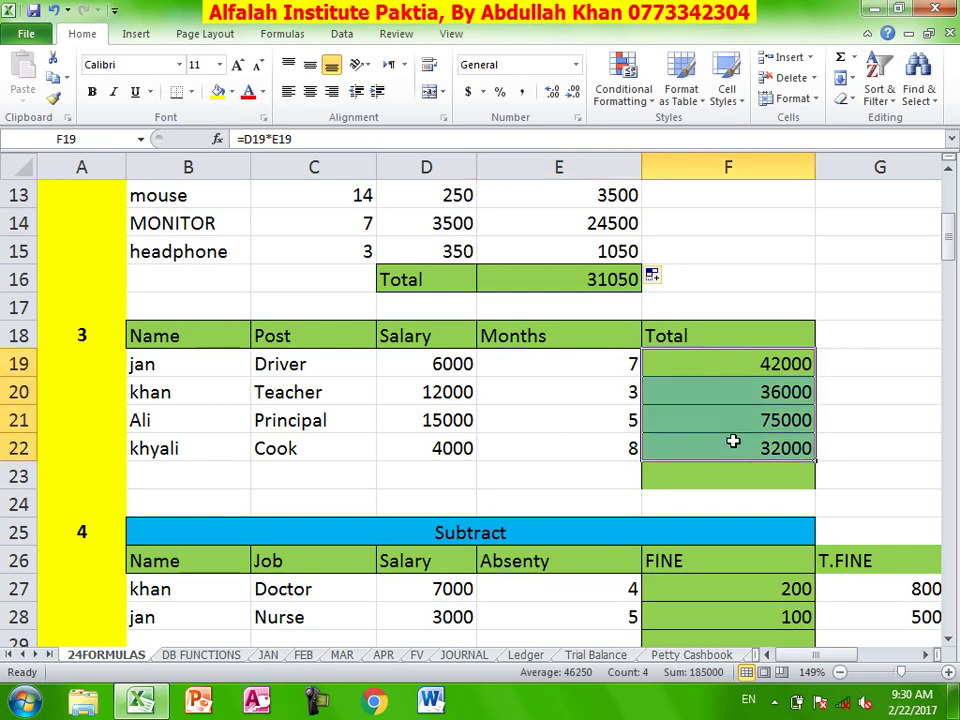
{"action": "key", "text": "Delete"}
- Enter =D19*E19 in F19 and fill down to F22, giving 42000, 36000, 75000 and 32000
{"action": "left_click", "coordinate": [722, 372]}
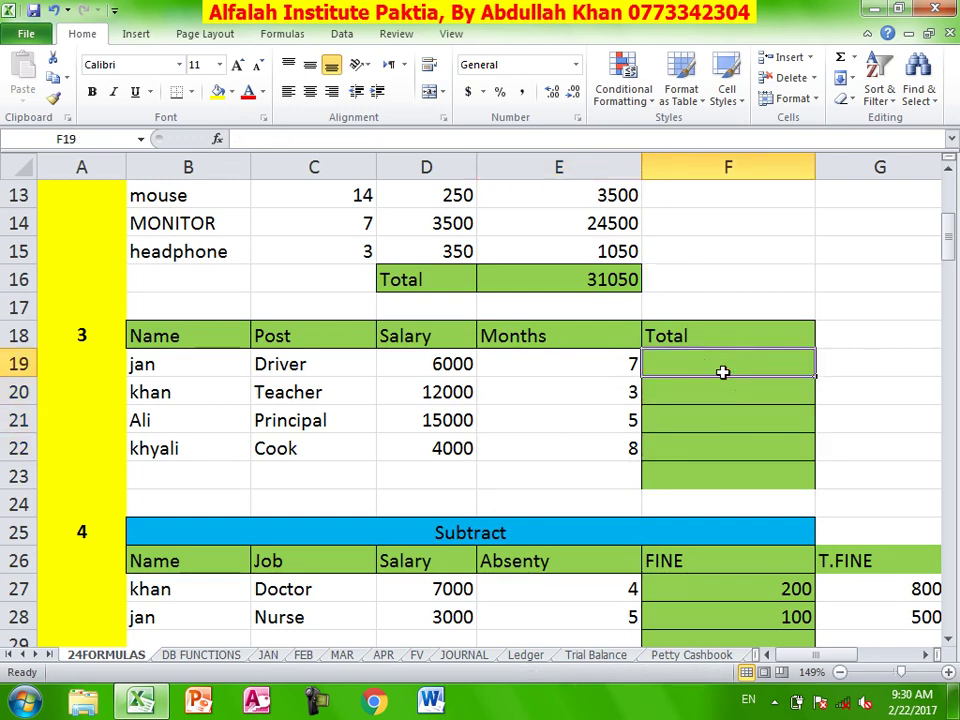
{"action": "type", "text": "="}
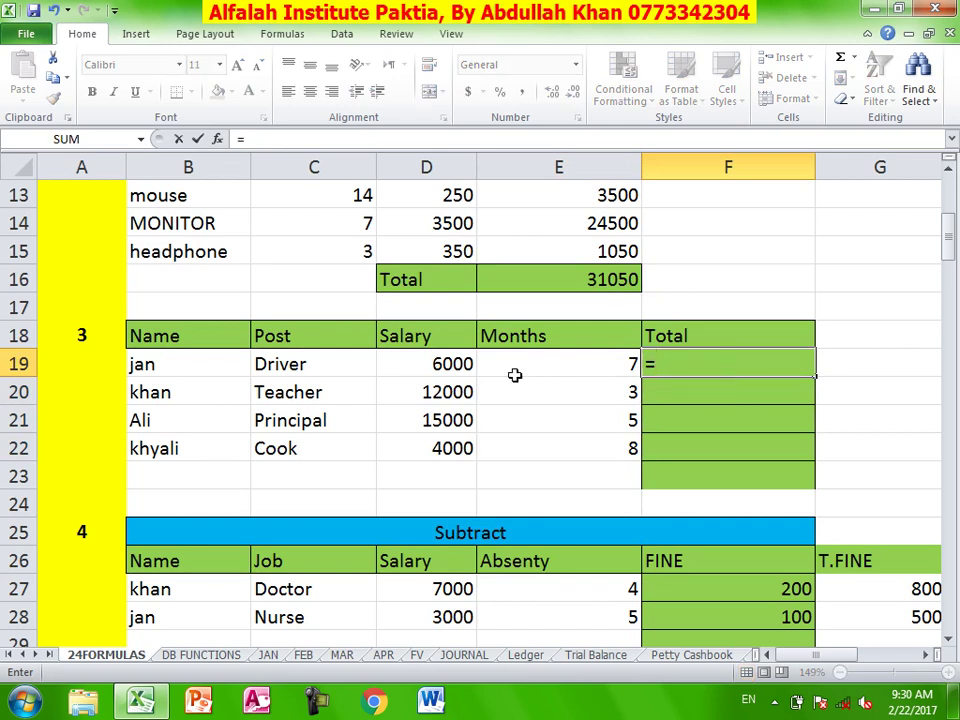
{"action": "left_click", "coordinate": [445, 364]}
{"action": "type", "text": "*"}
{"action": "left_click", "coordinate": [577, 365]}
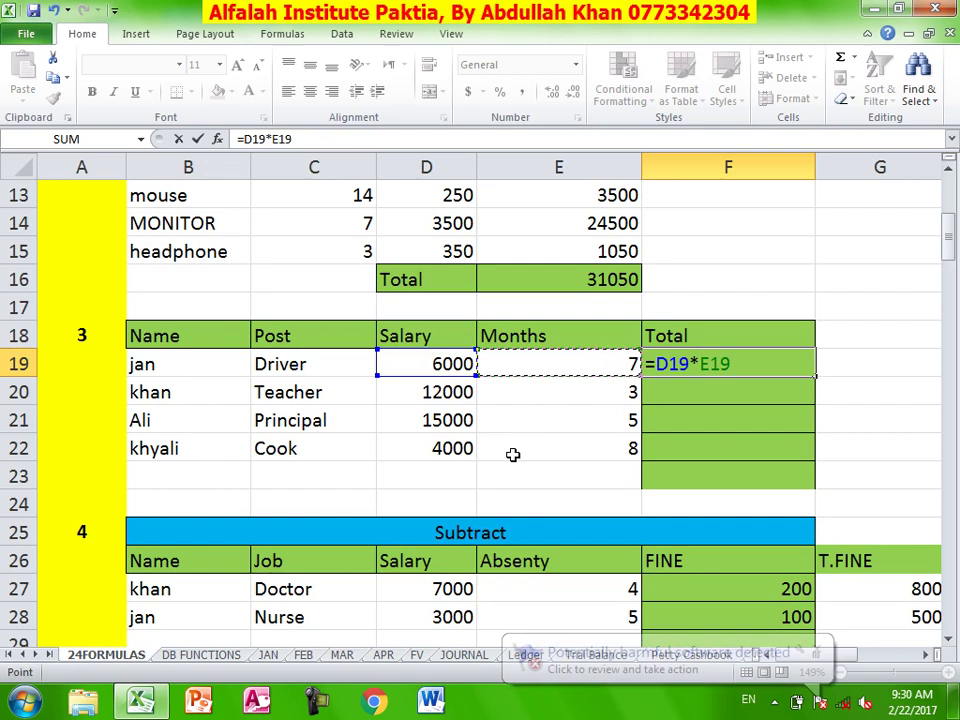
{"action": "key", "text": "Return"}
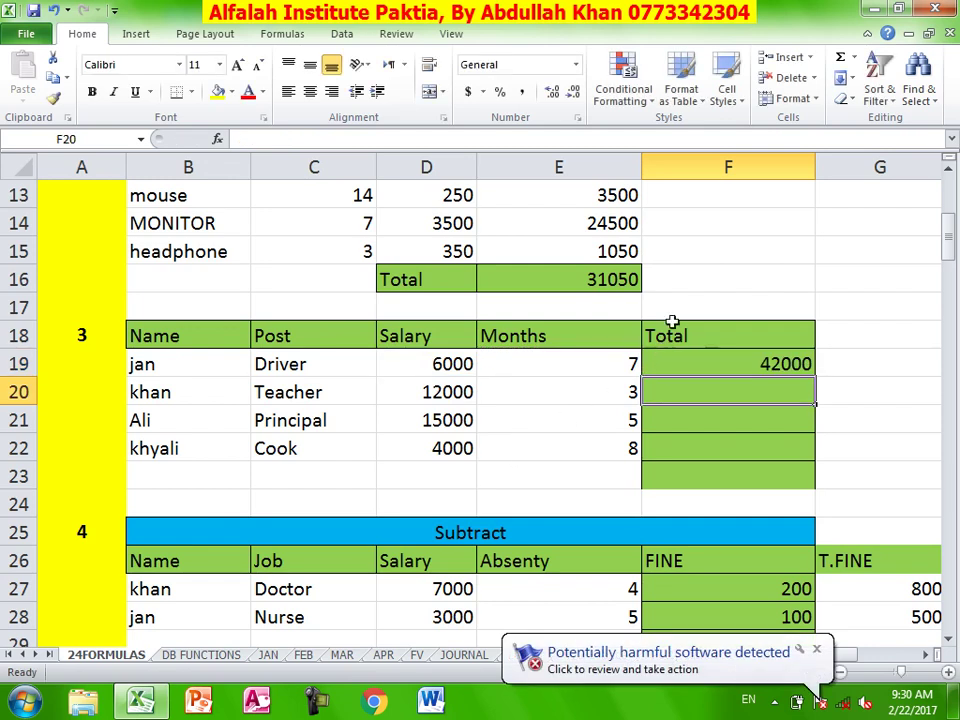
{"action": "left_click", "coordinate": [720, 360]}
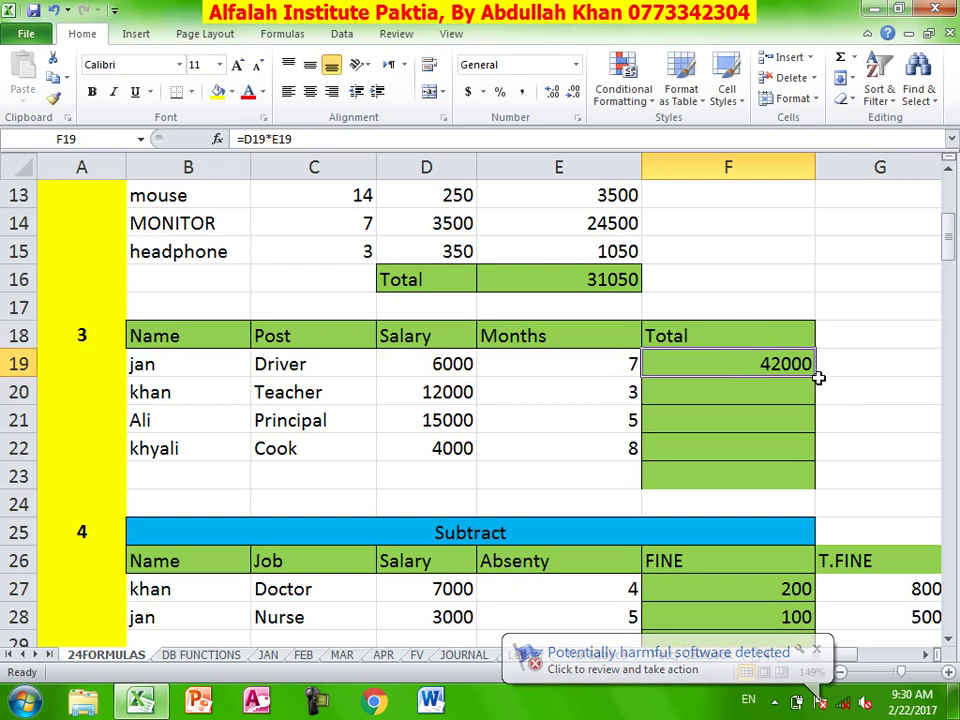
{"action": "left_click_drag", "start_coordinate": [815, 377], "coordinate": [812, 452]}
{"action": "scroll", "coordinate": [771, 433], "scroll_direction": "down", "scroll_amount": 3}
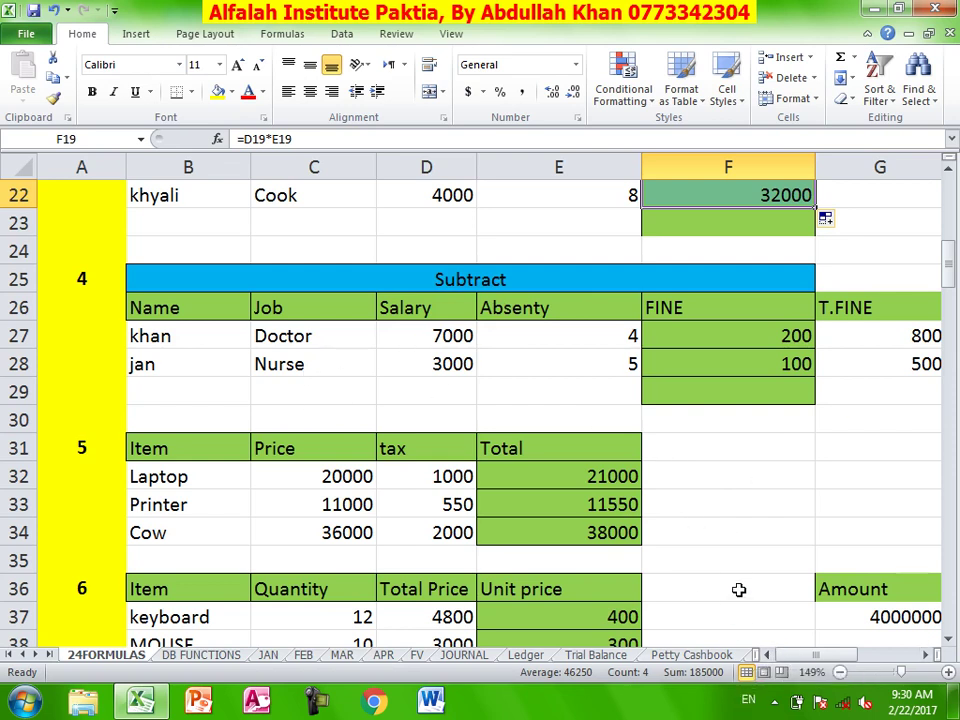
- Zoom out to 120% and clear the T.FINE and PAYMENT values in G27:H28
{"action": "left_click", "coordinate": [840, 672]}
{"action": "left_click", "coordinate": [840, 672]}
{"action": "left_click", "coordinate": [840, 672]}
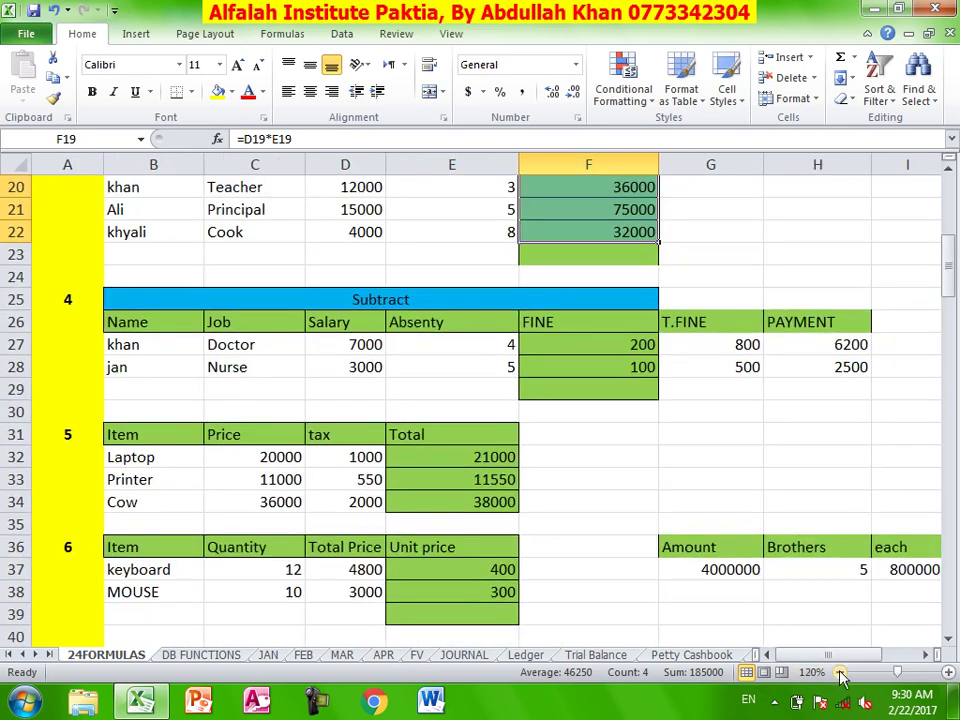
{"action": "left_click", "coordinate": [623, 458]}
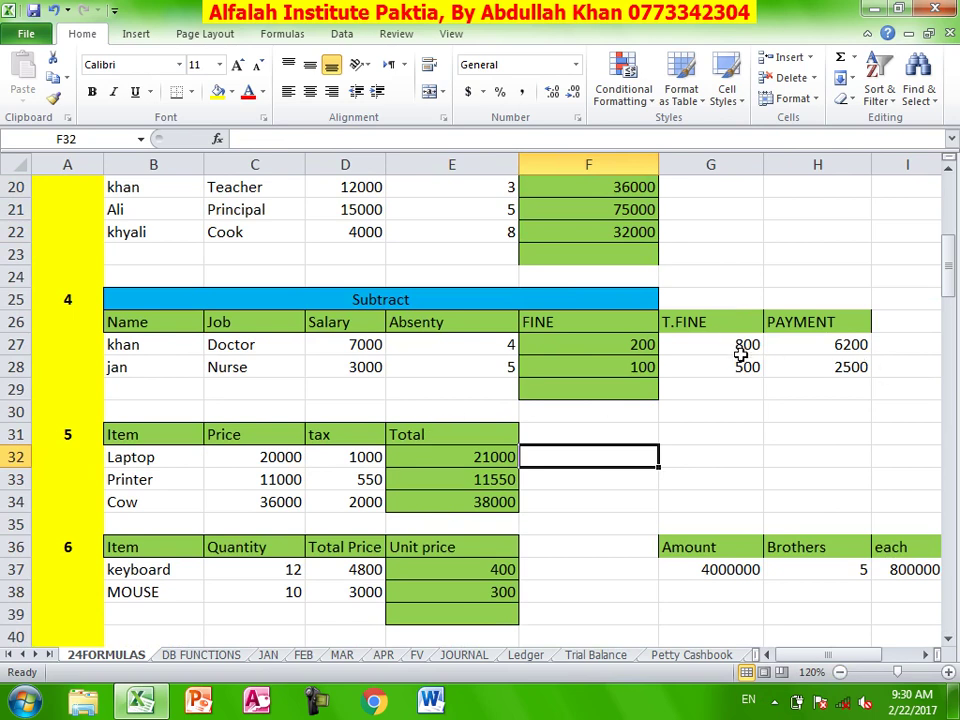
{"action": "left_click_drag", "start_coordinate": [681, 352], "coordinate": [800, 370]}
{"action": "key", "text": "Delete"}
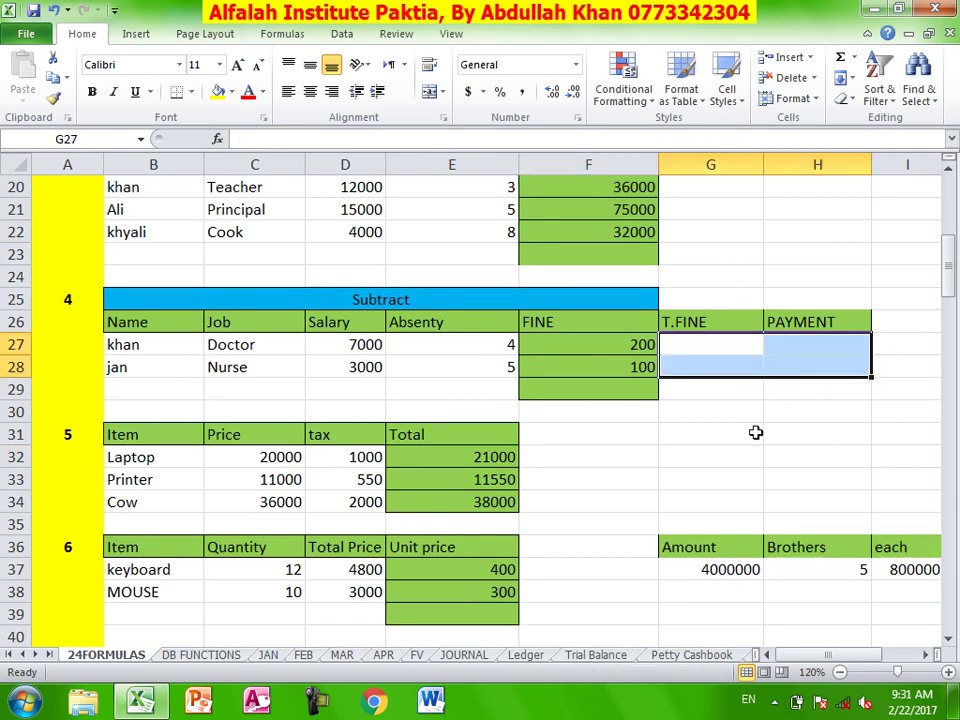
{"action": "left_click", "coordinate": [750, 433]}
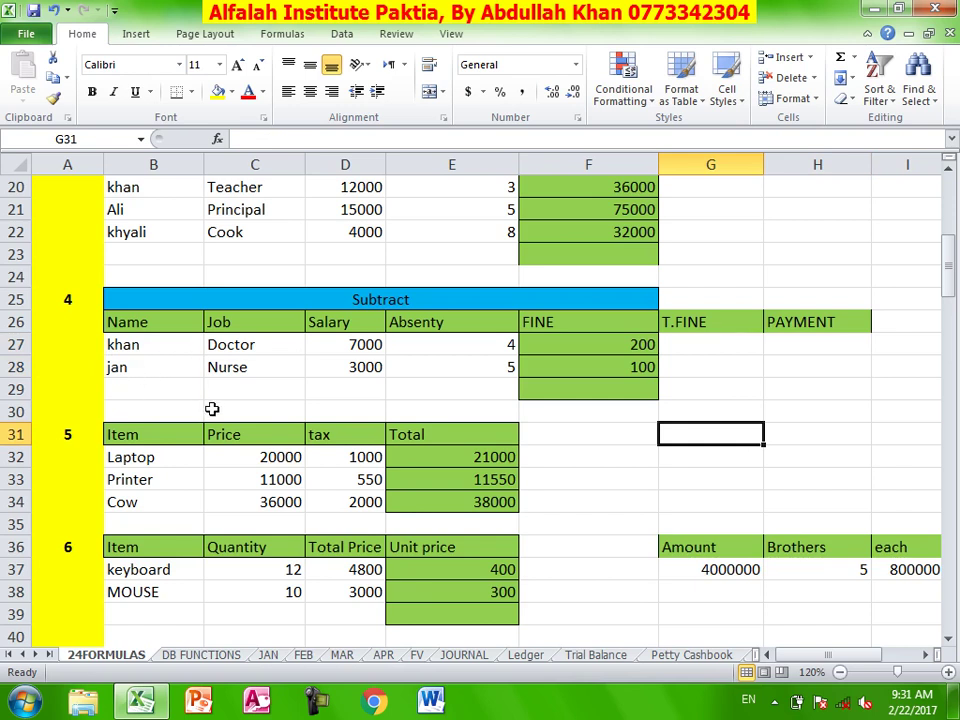
- Review the Subtract table's names, salaries, absences and fines for rows 27–28
{"action": "left_click", "coordinate": [150, 346]}
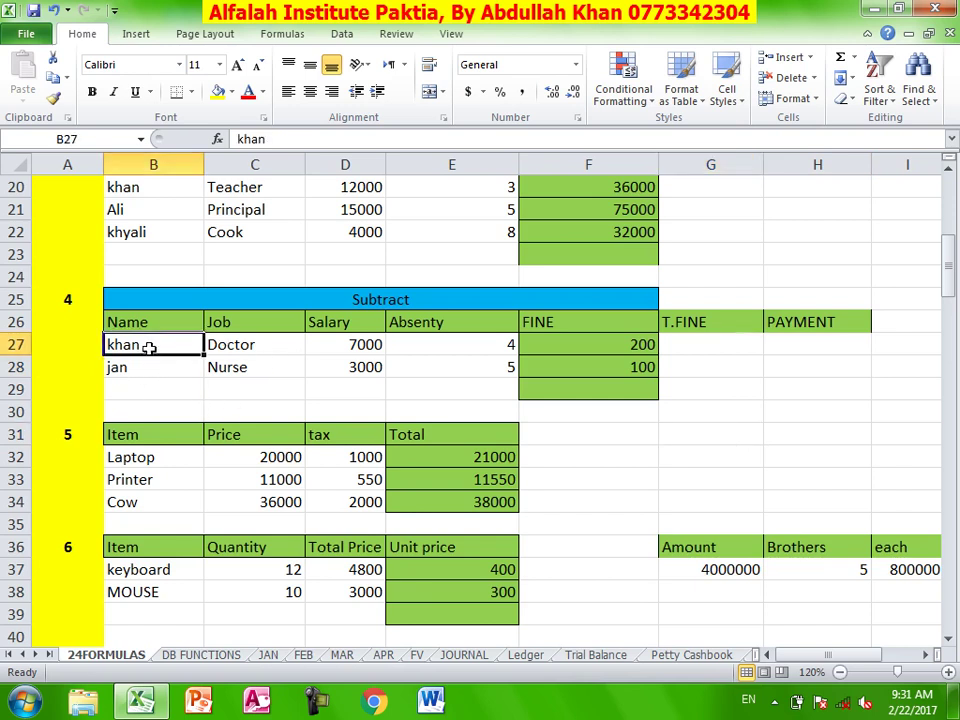
{"action": "left_click", "coordinate": [360, 344]}
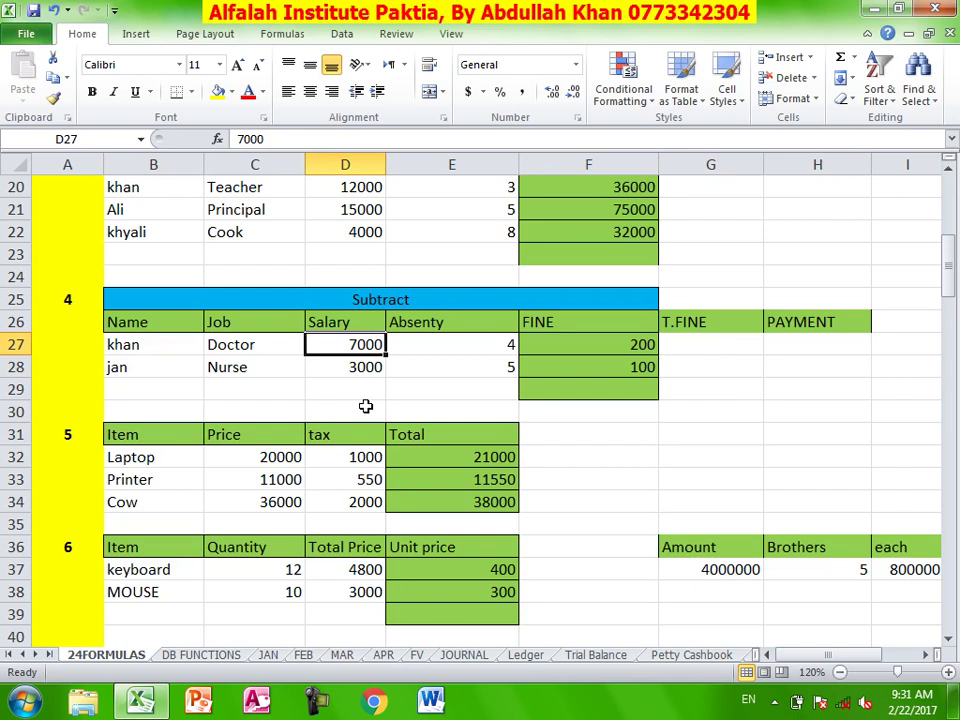
{"action": "left_click", "coordinate": [360, 369]}
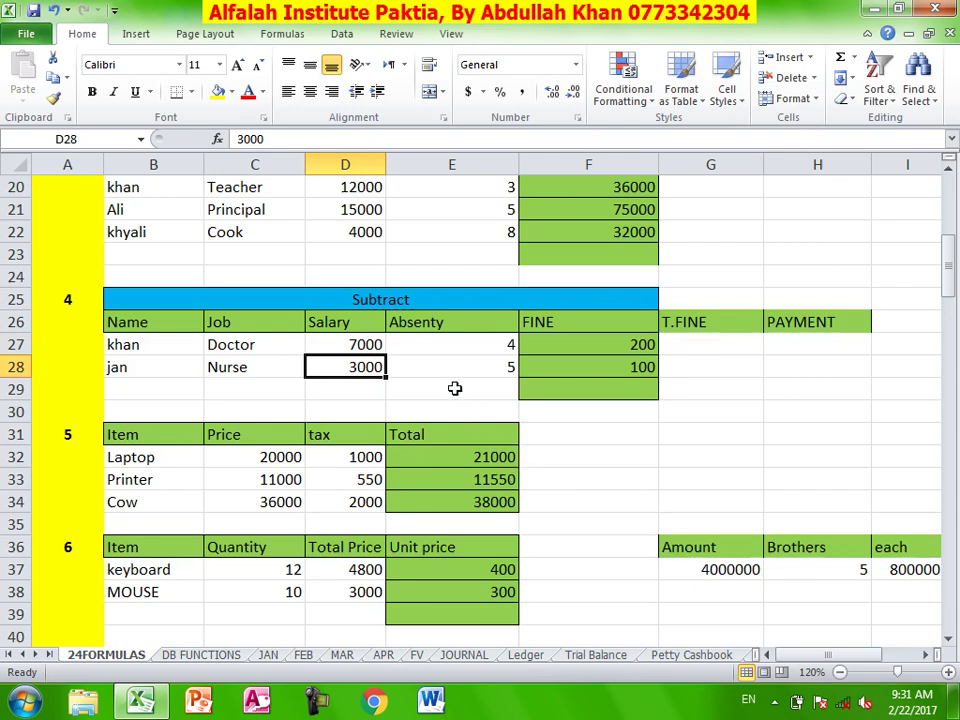
{"action": "left_click", "coordinate": [452, 353]}
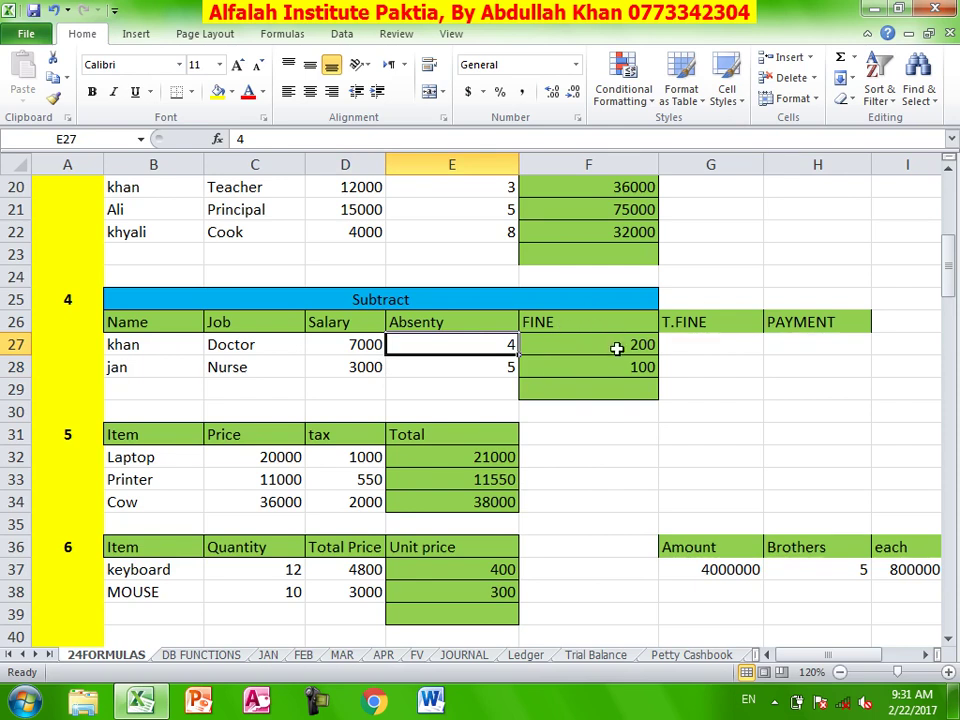
{"action": "left_click", "coordinate": [255, 367]}
{"action": "left_click", "coordinate": [607, 368]}
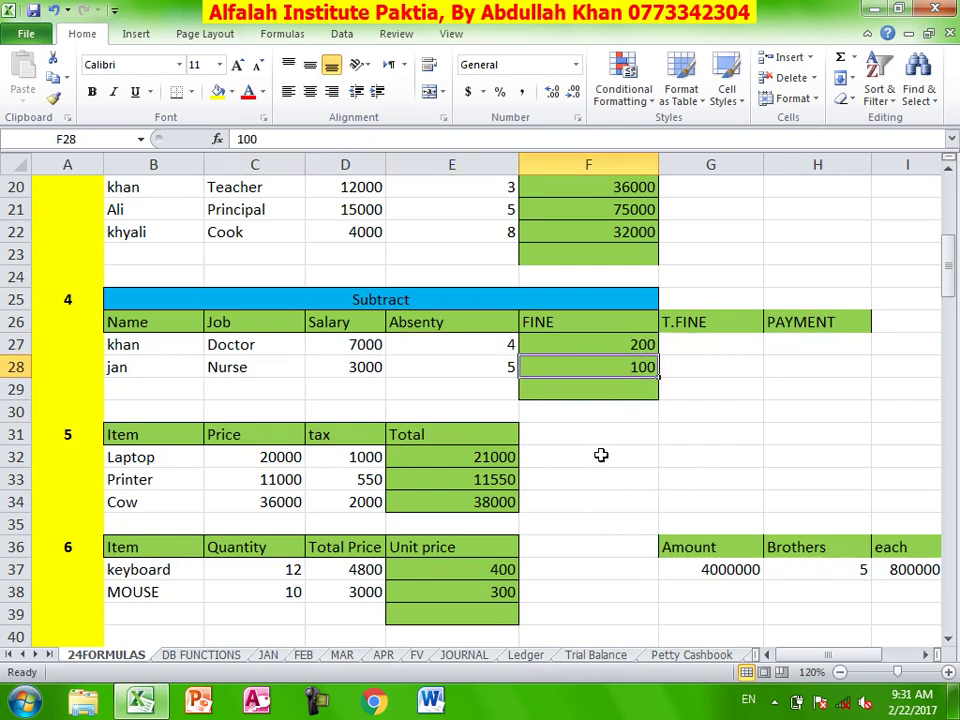
{"action": "left_click", "coordinate": [484, 343]}
{"action": "left_click", "coordinate": [498, 369]}
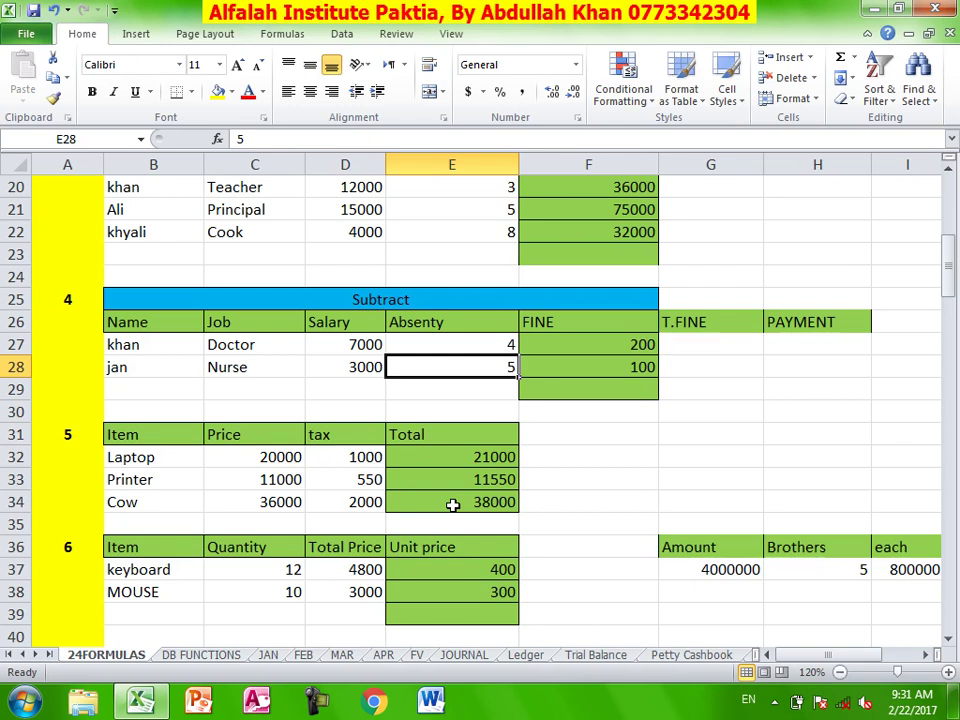
{"action": "left_click", "coordinate": [692, 346]}
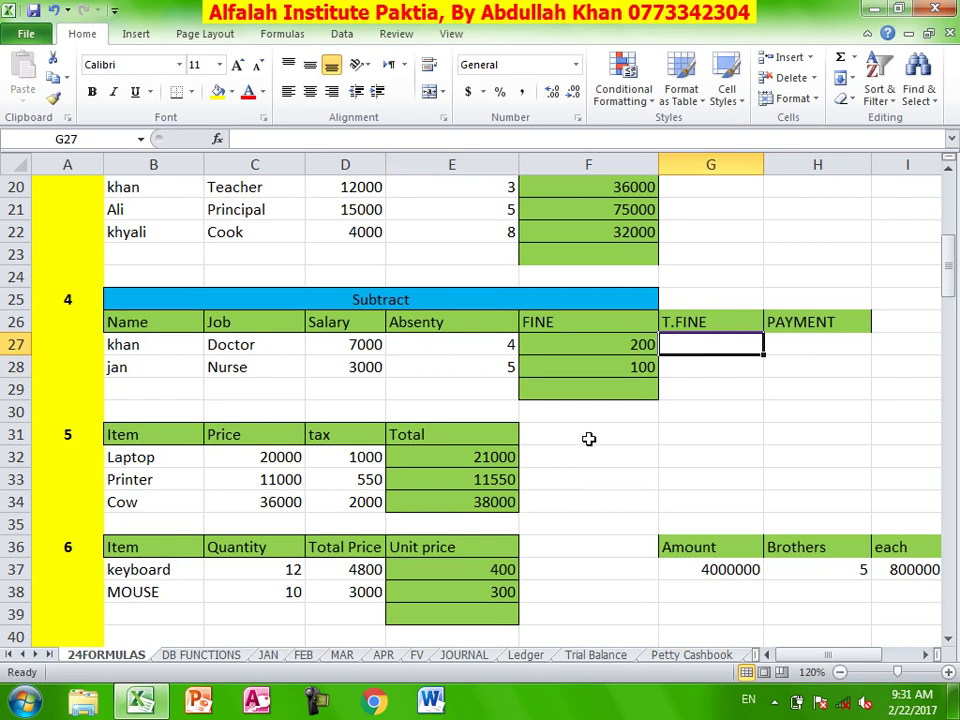
- Enter =E27*F27 in G27 and fill down to G28, giving T.FINE of 800 and 500
{"action": "type", "text": "="}
{"action": "left_click", "coordinate": [452, 343]}
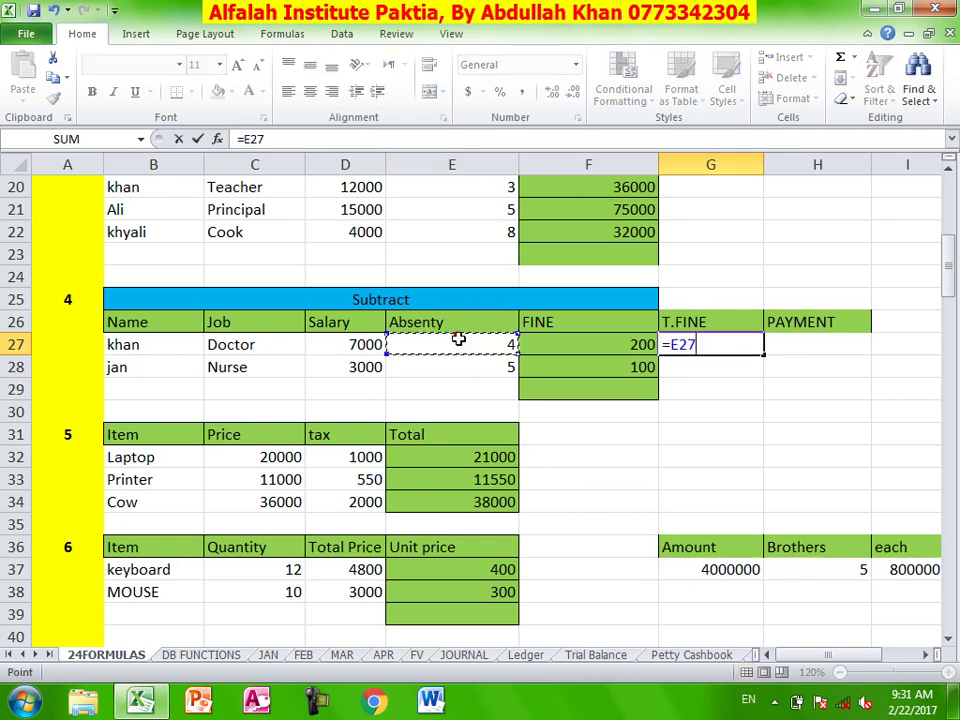
{"action": "type", "text": "*"}
{"action": "left_click", "coordinate": [612, 347]}
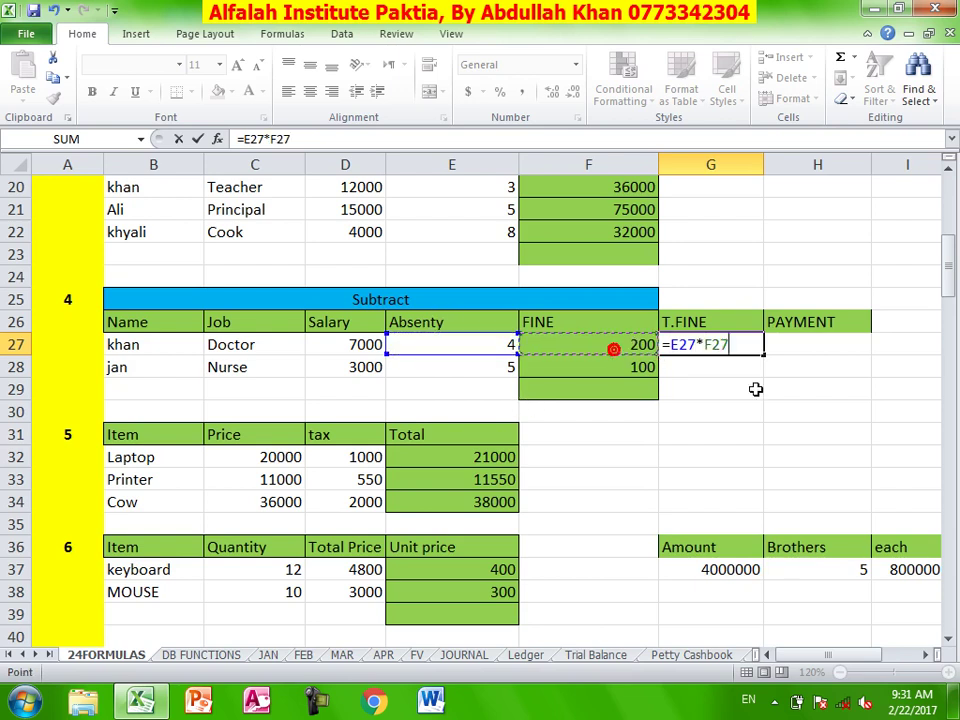
{"action": "key", "text": "Return"}
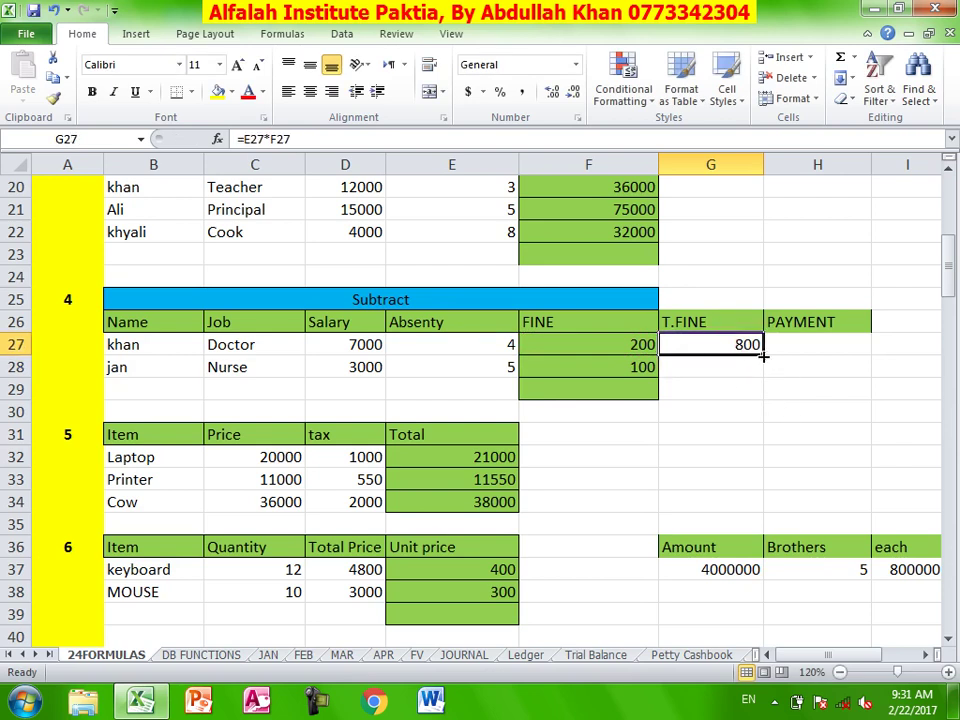
{"action": "double_click", "coordinate": [764, 354]}
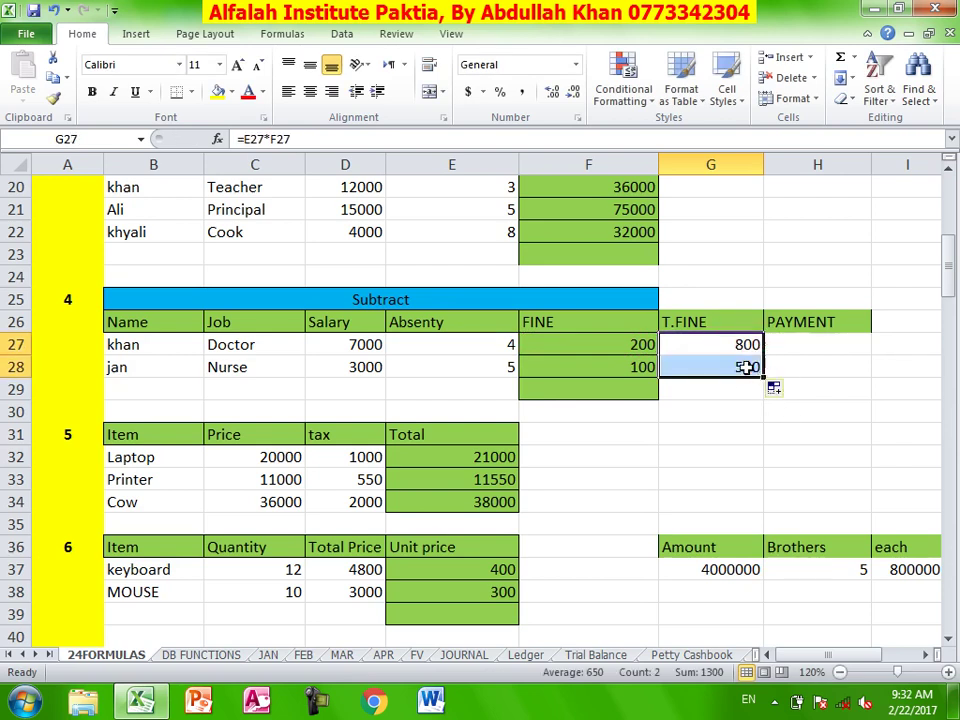
{"action": "left_click", "coordinate": [745, 366]}
- Enter =D27-G27 in H27 and fill down to H28, giving payments of 6200 and 2500
{"action": "left_click", "coordinate": [797, 349]}
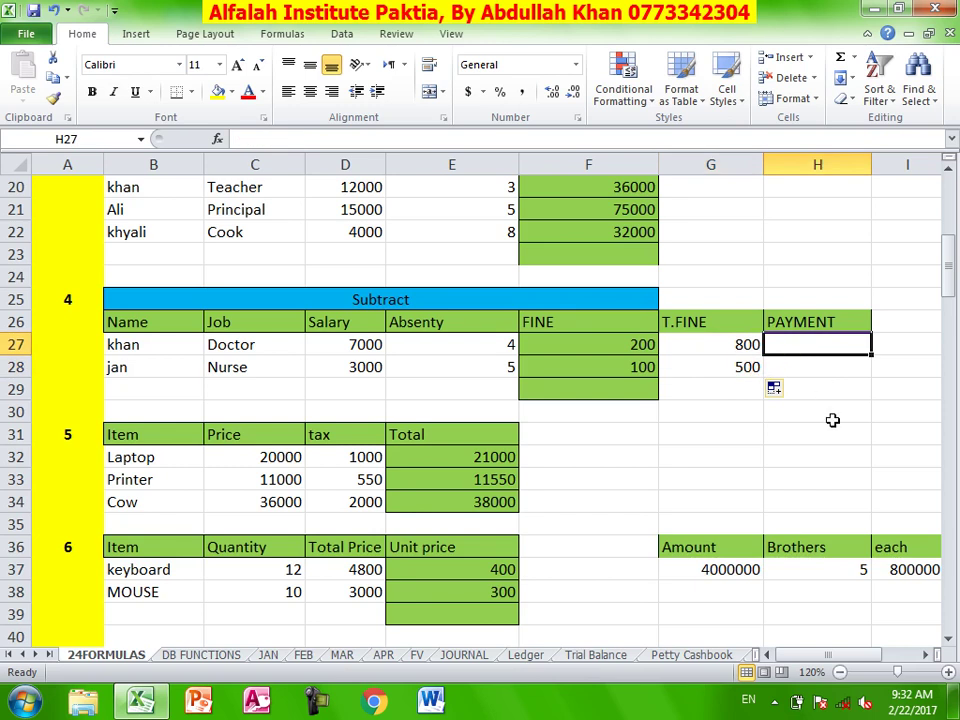
{"action": "type", "text": "="}
{"action": "left_click", "coordinate": [343, 343]}
{"action": "type", "text": "-"}
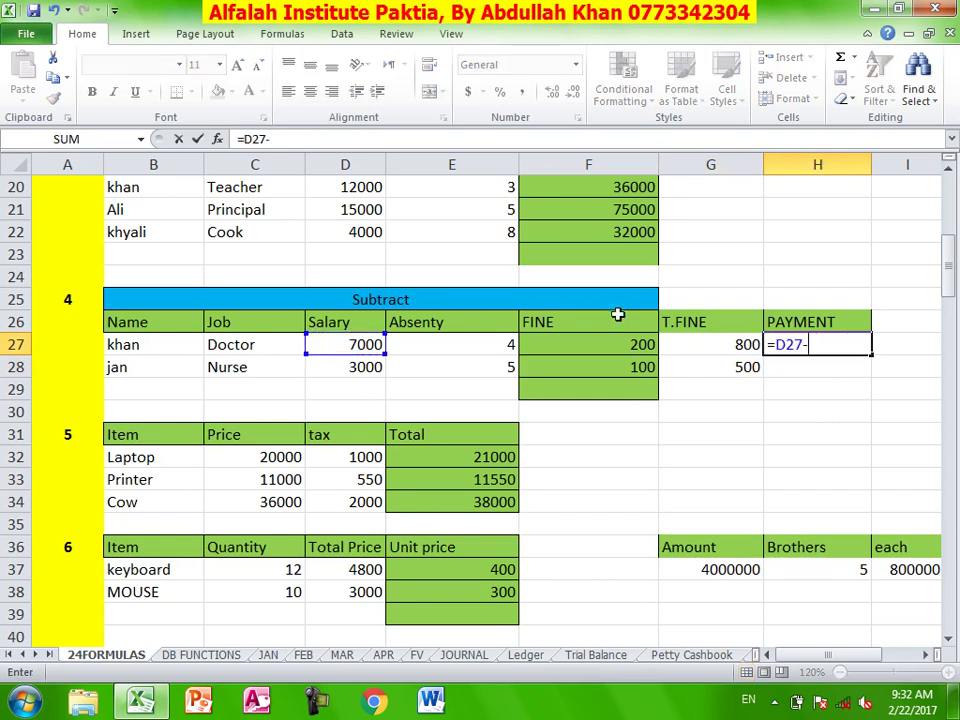
{"action": "left_click", "coordinate": [733, 347]}
{"action": "key", "text": "Return"}
{"action": "left_click", "coordinate": [845, 343]}
{"action": "left_click_drag", "start_coordinate": [872, 357], "coordinate": [870, 377]}
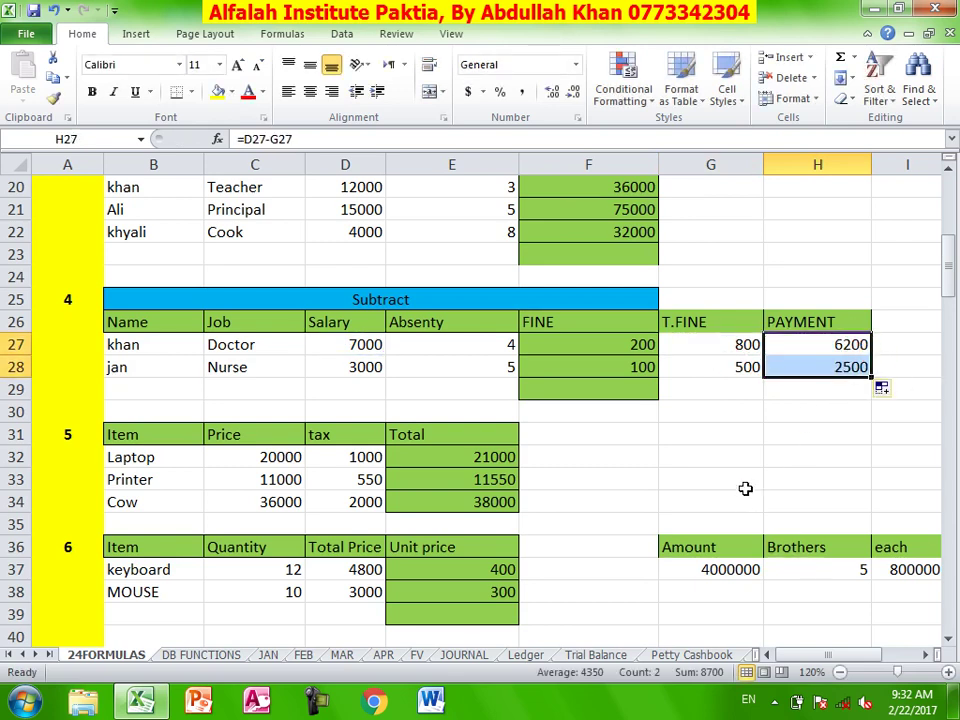
{"action": "left_click", "coordinate": [741, 455]}
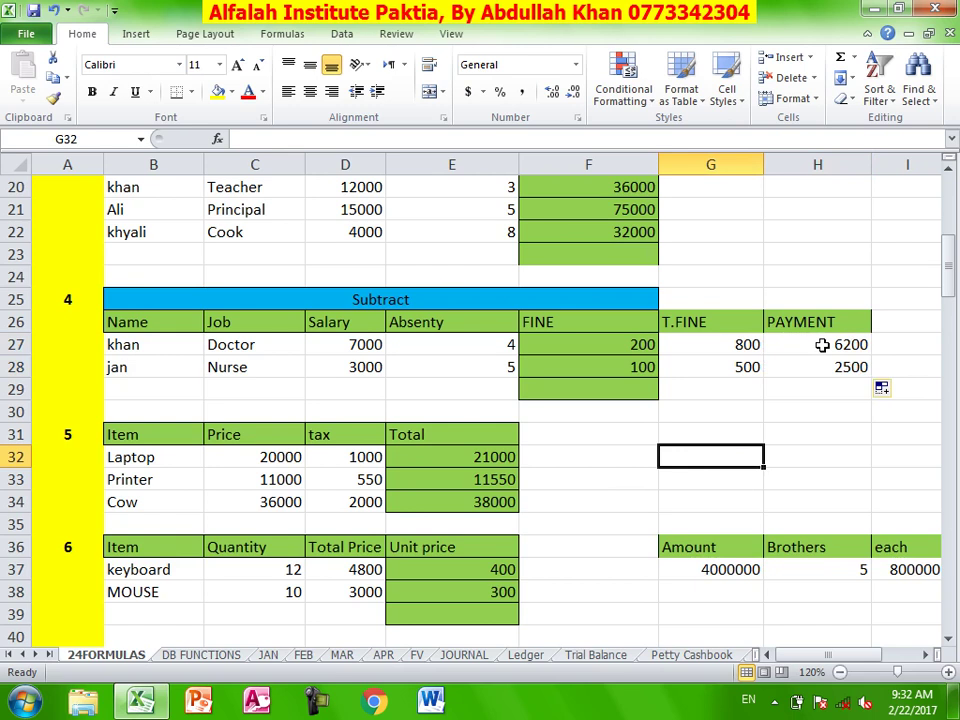
{"action": "left_click", "coordinate": [821, 343]}
{"action": "left_click", "coordinate": [827, 366]}
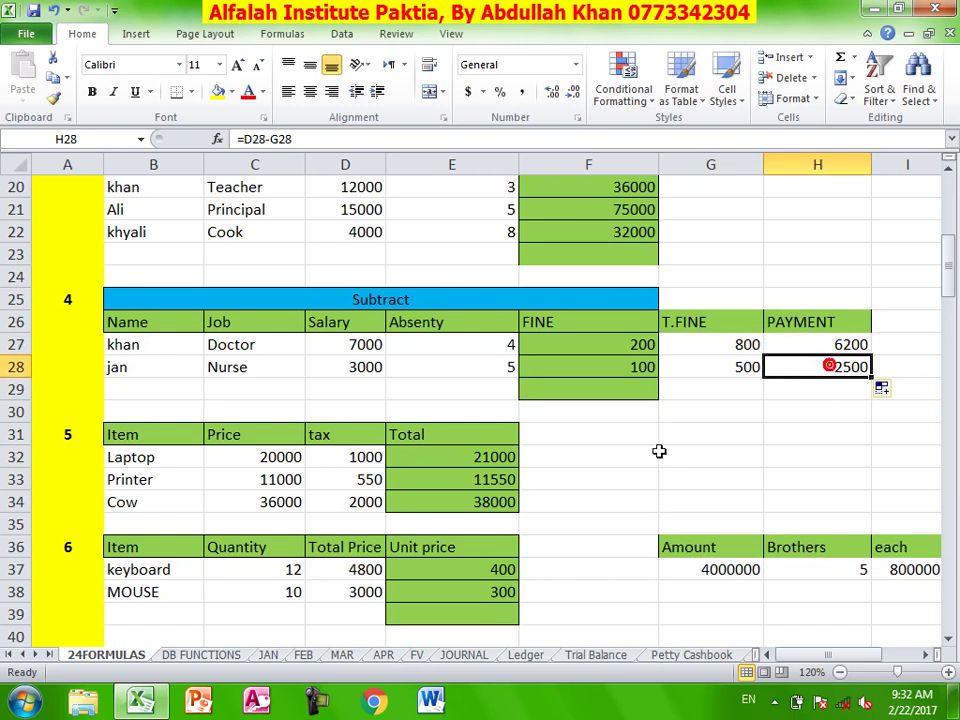
- Scroll down to the price-and-tax table and review the Laptop and Printer prices and taxes
{"action": "scroll", "coordinate": [644, 457], "scroll_direction": "down", "scroll_amount": 2}
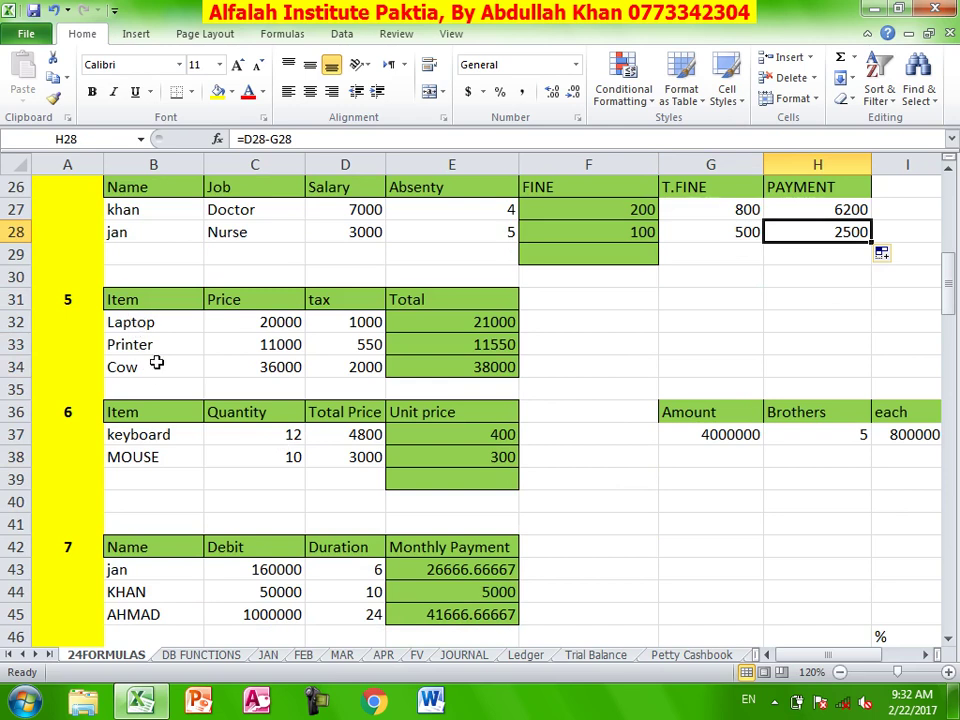
{"action": "left_click", "coordinate": [258, 322]}
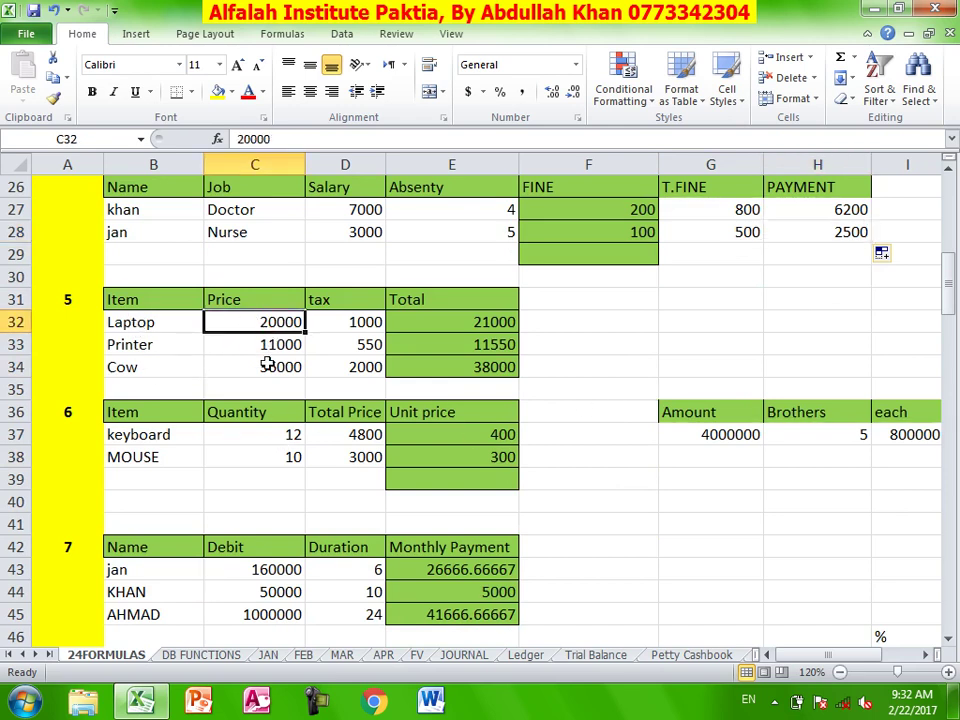
{"action": "left_click", "coordinate": [266, 343]}
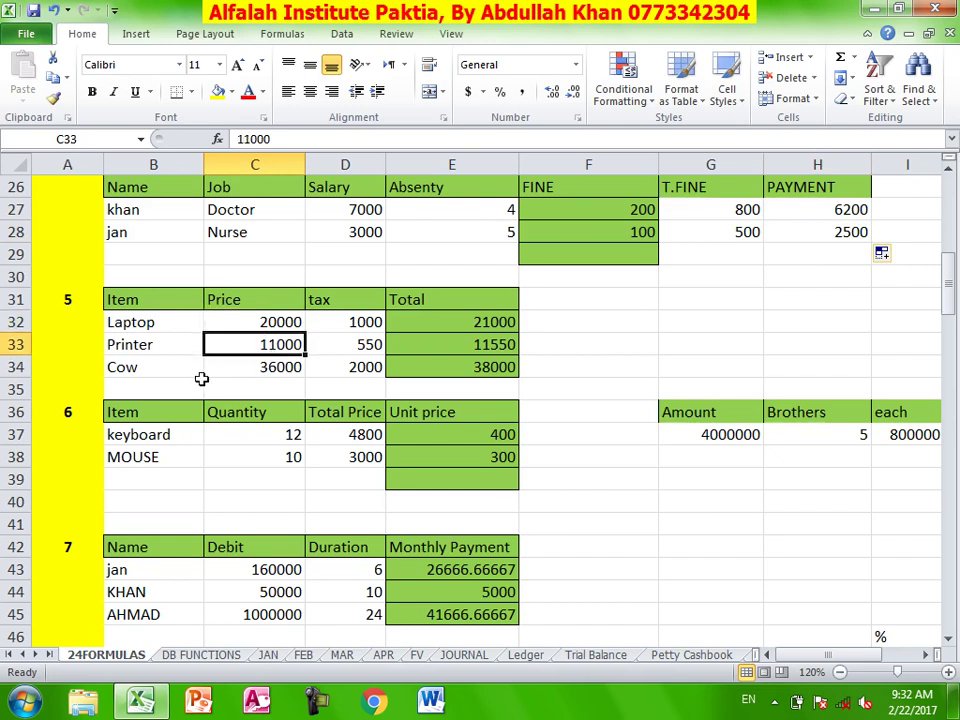
{"action": "left_click", "coordinate": [140, 368]}
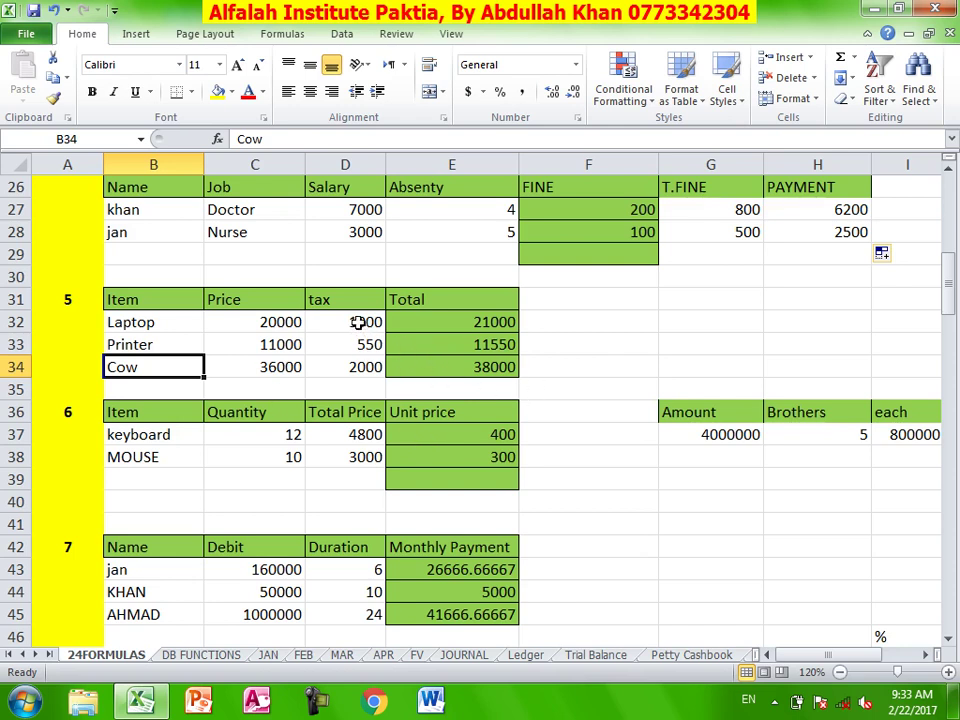
{"action": "left_click", "coordinate": [322, 323]}
{"action": "left_click", "coordinate": [255, 323]}
{"action": "left_click", "coordinate": [378, 321]}
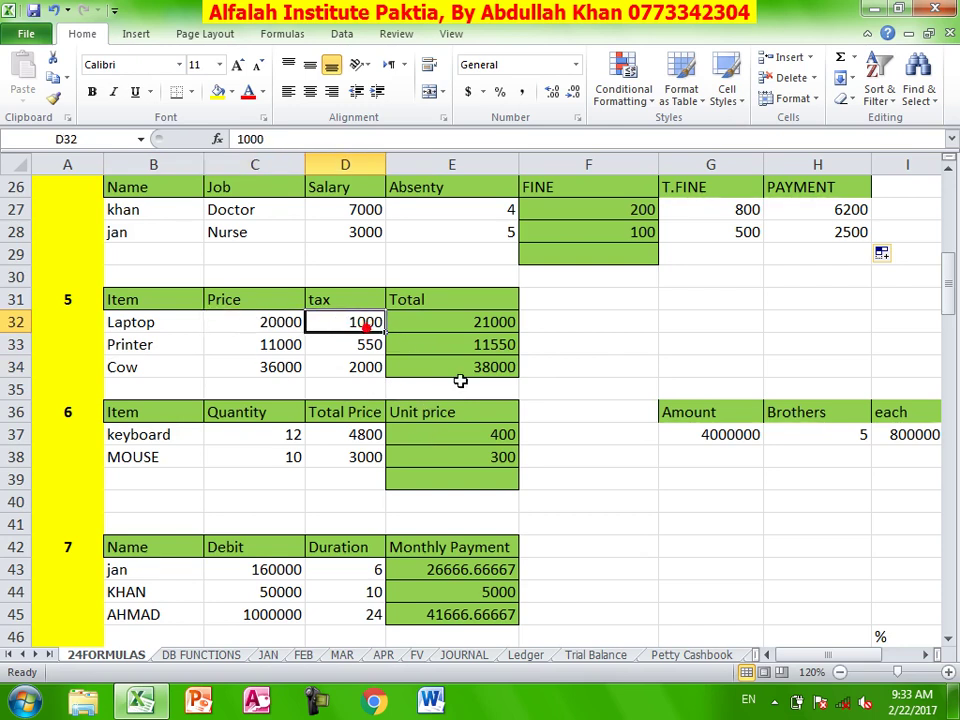
- Clear the Total values in E32:E34 and review the price and tax cells
{"action": "left_click_drag", "start_coordinate": [488, 323], "coordinate": [478, 363]}
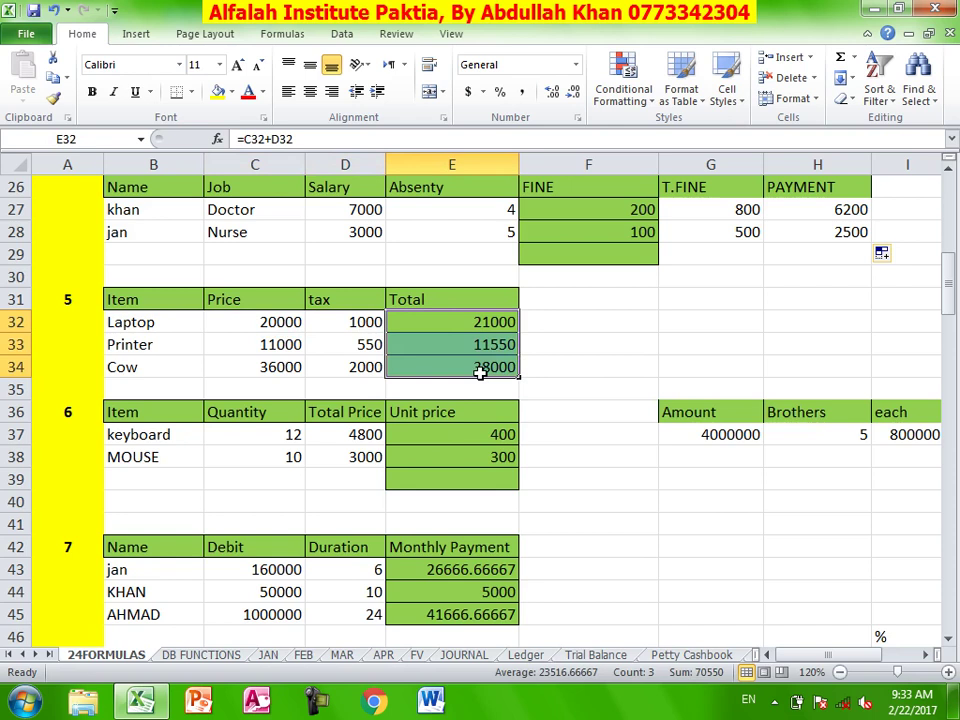
{"action": "key", "text": "Delete"}
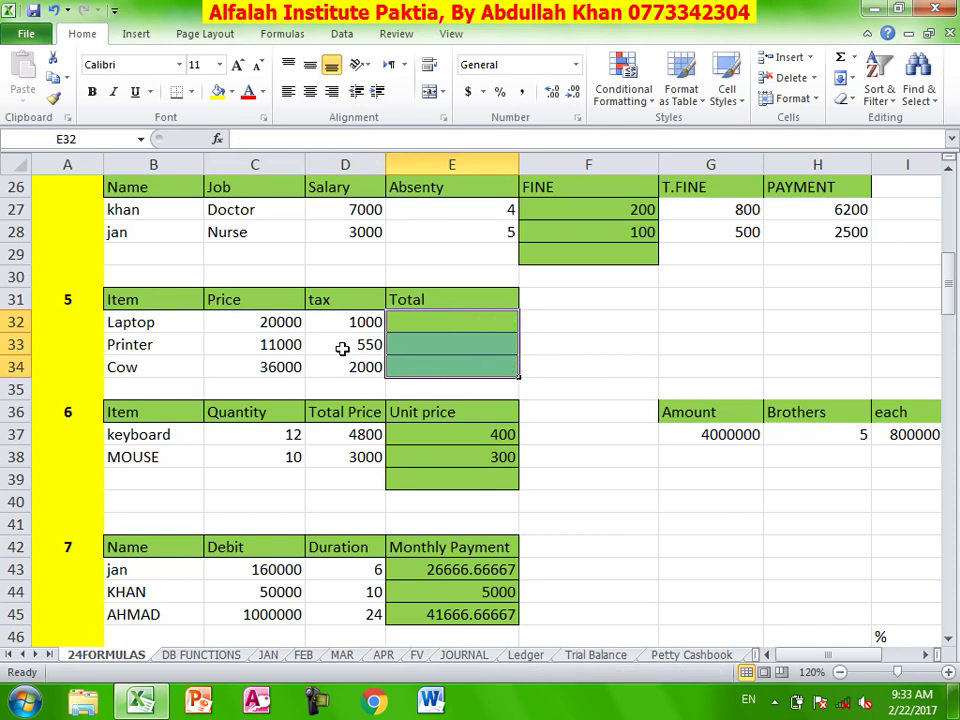
{"action": "left_click", "coordinate": [344, 346]}
{"action": "left_click", "coordinate": [278, 370]}
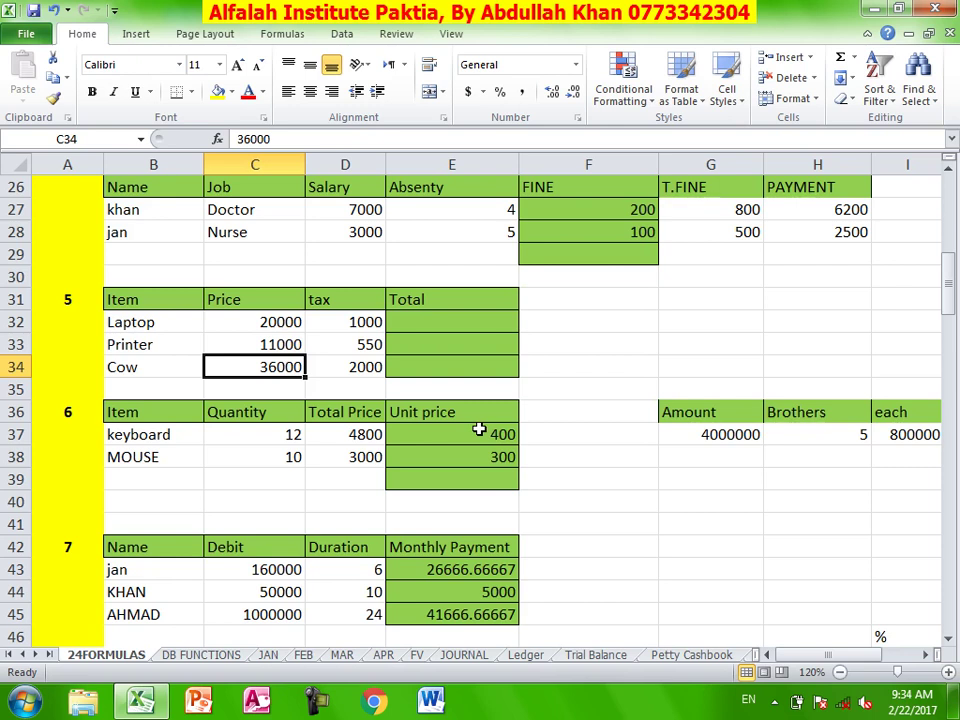
{"action": "left_click", "coordinate": [333, 325]}
{"action": "left_click", "coordinate": [339, 345]}
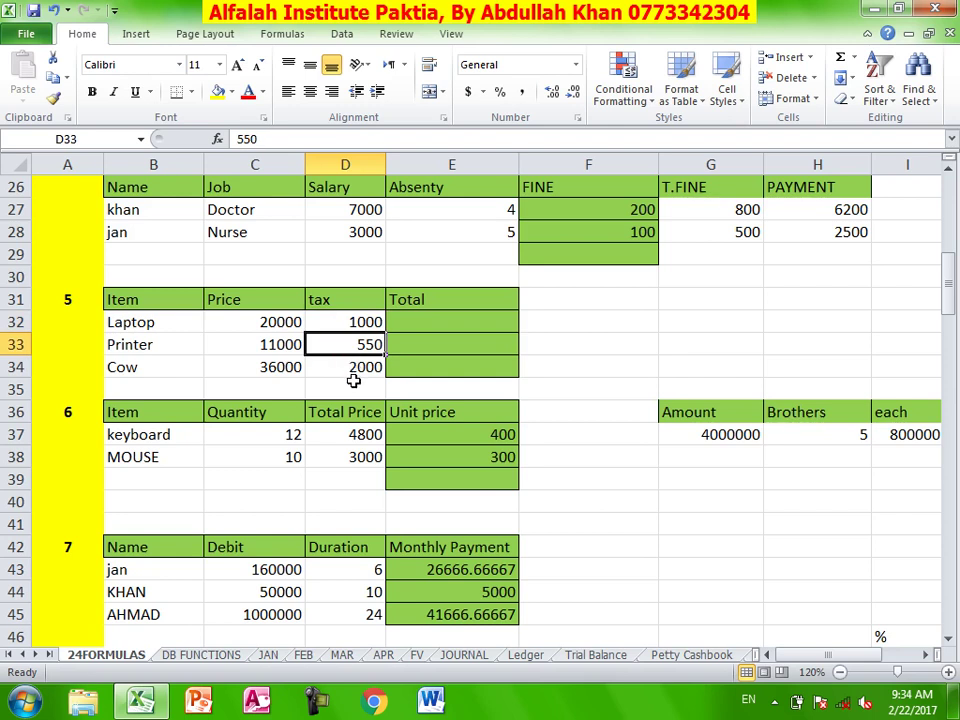
{"action": "left_click", "coordinate": [354, 383]}
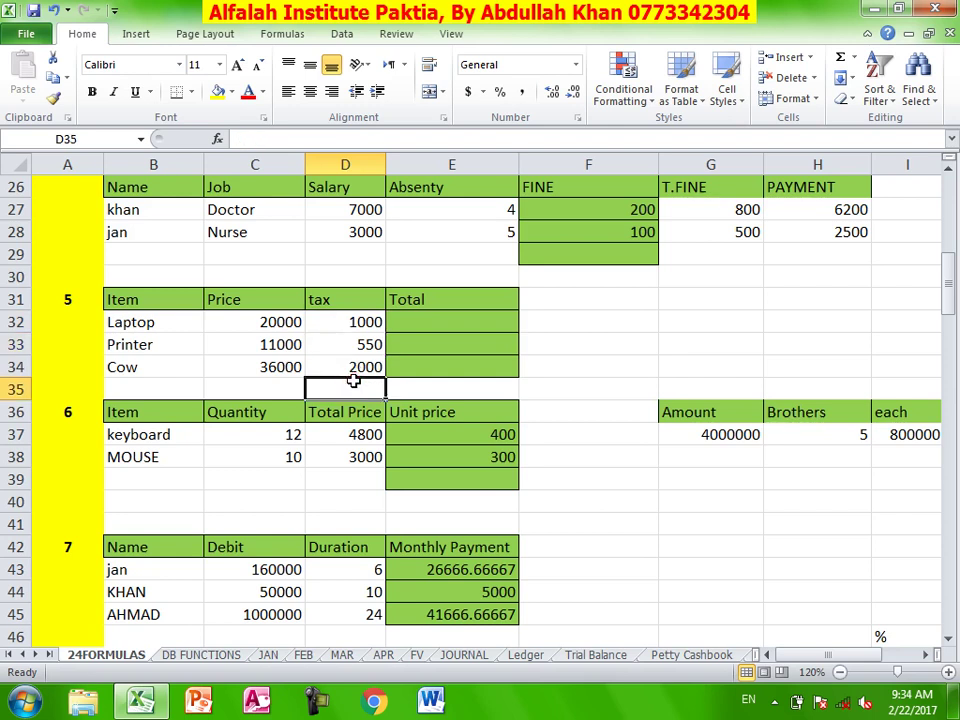
- Enter =C32+D32 in E32 and fill down to E34, giving 21000, 11550 and 38000
{"action": "left_click", "coordinate": [445, 320]}
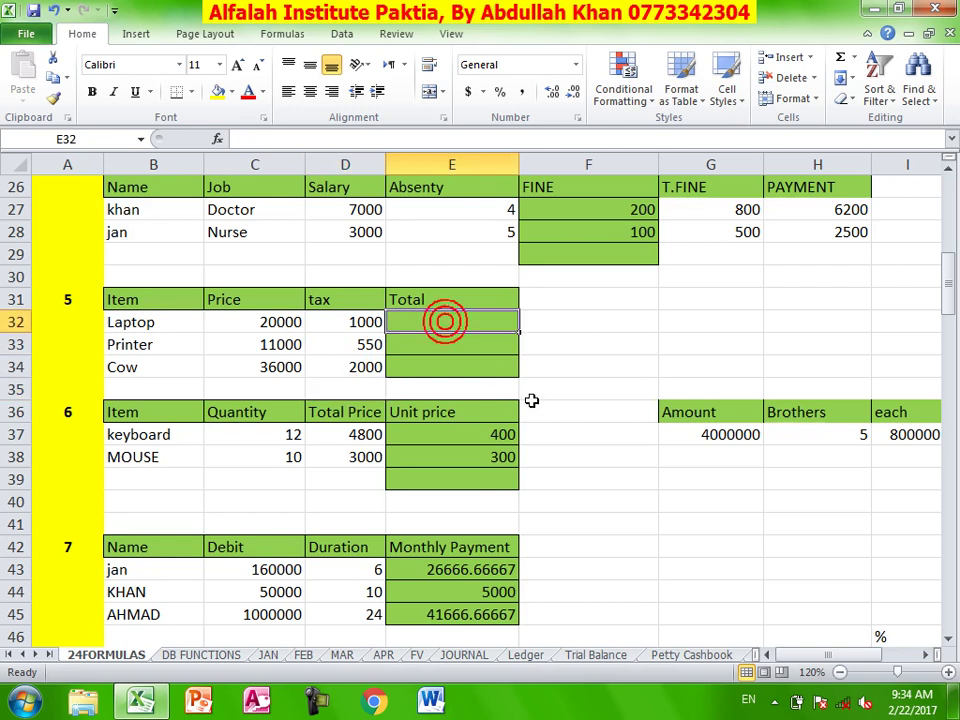
{"action": "type", "text": "="}
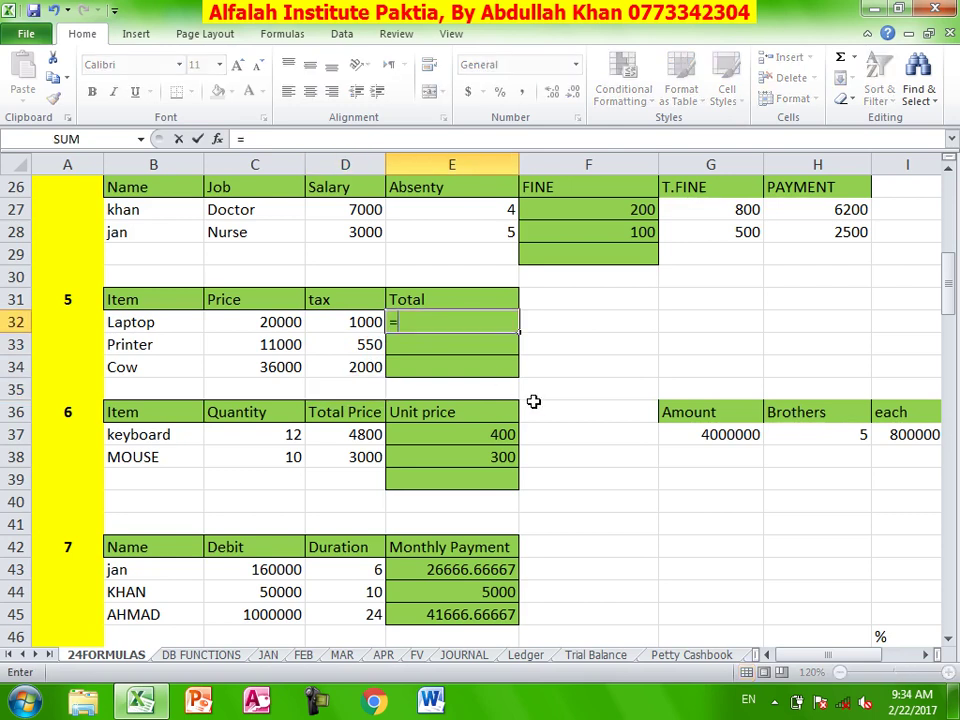
{"action": "left_click", "coordinate": [275, 320]}
{"action": "type", "text": "+"}
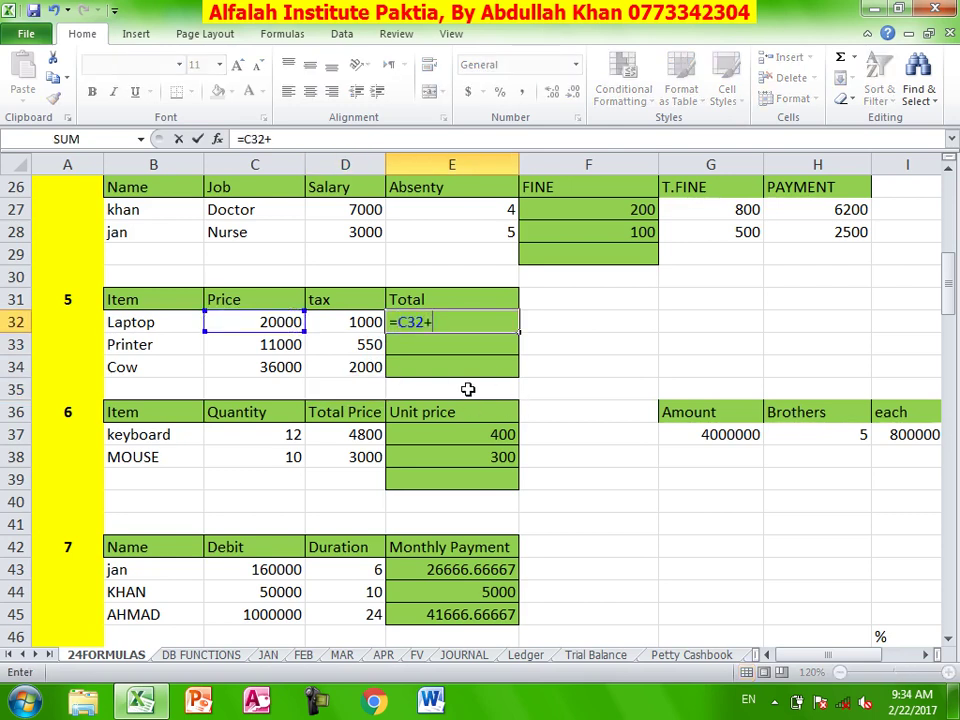
{"action": "left_click", "coordinate": [360, 322]}
{"action": "key", "text": "Return"}
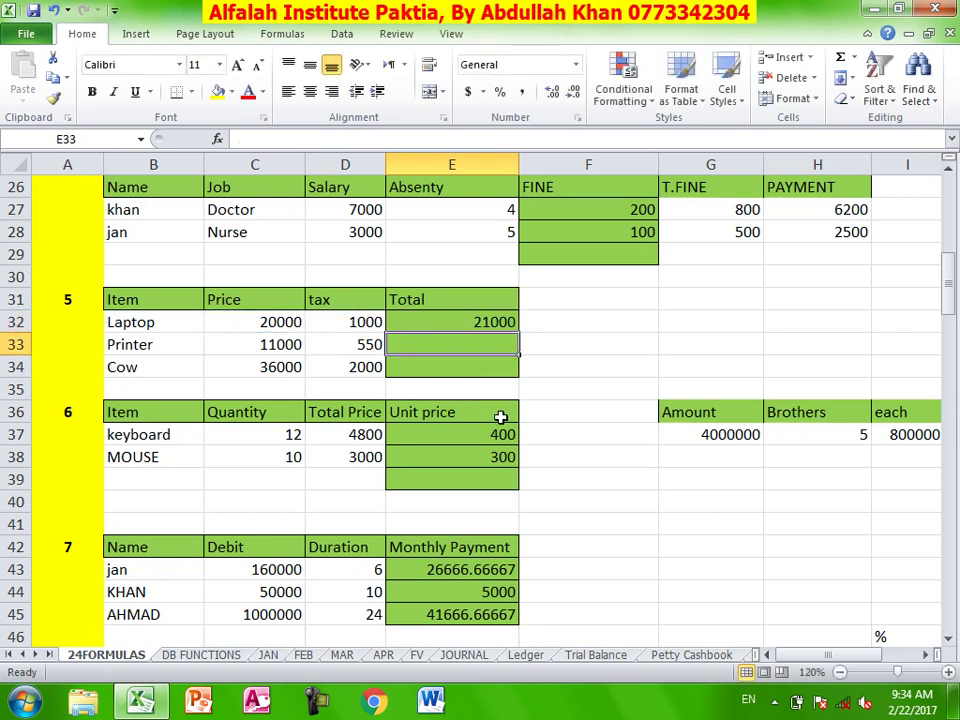
{"action": "left_click", "coordinate": [512, 322]}
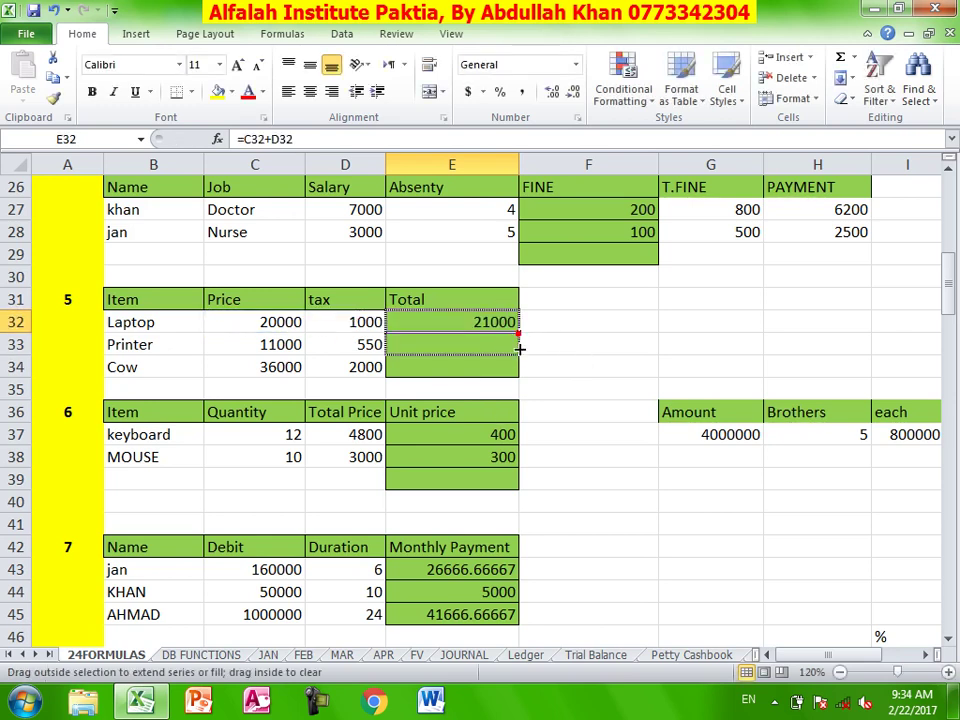
{"action": "left_click_drag", "start_coordinate": [519, 336], "coordinate": [519, 370]}
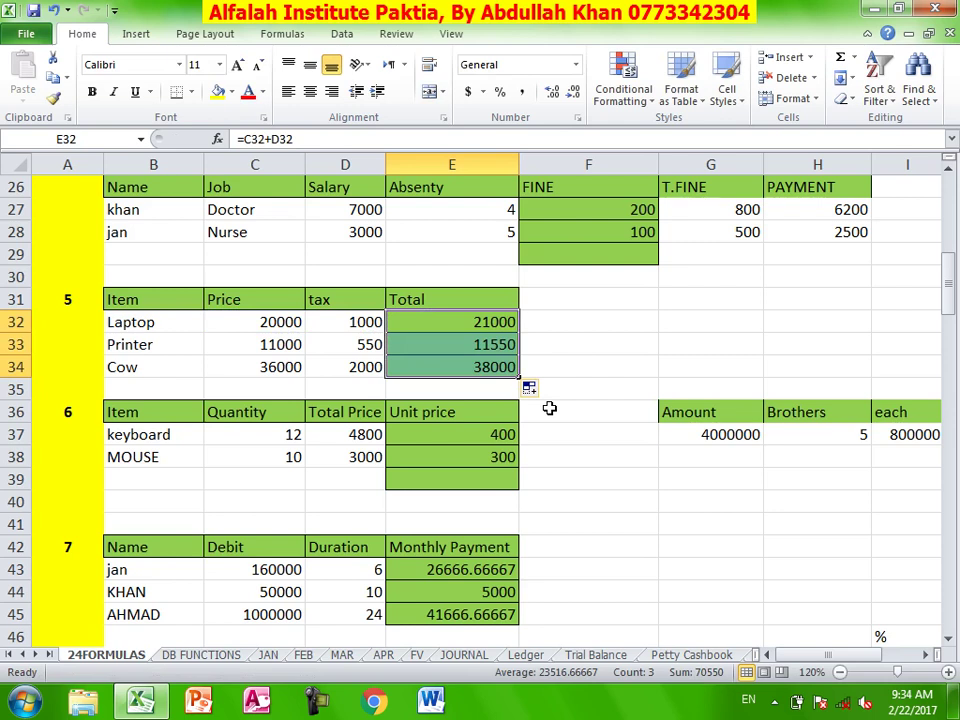
{"action": "scroll", "coordinate": [557, 428], "scroll_direction": "down", "scroll_amount": 1}
- Clear the unit prices in E37:E38 and review the quantities and total prices
{"action": "scroll", "coordinate": [556, 436], "scroll_direction": "down", "scroll_amount": 1}
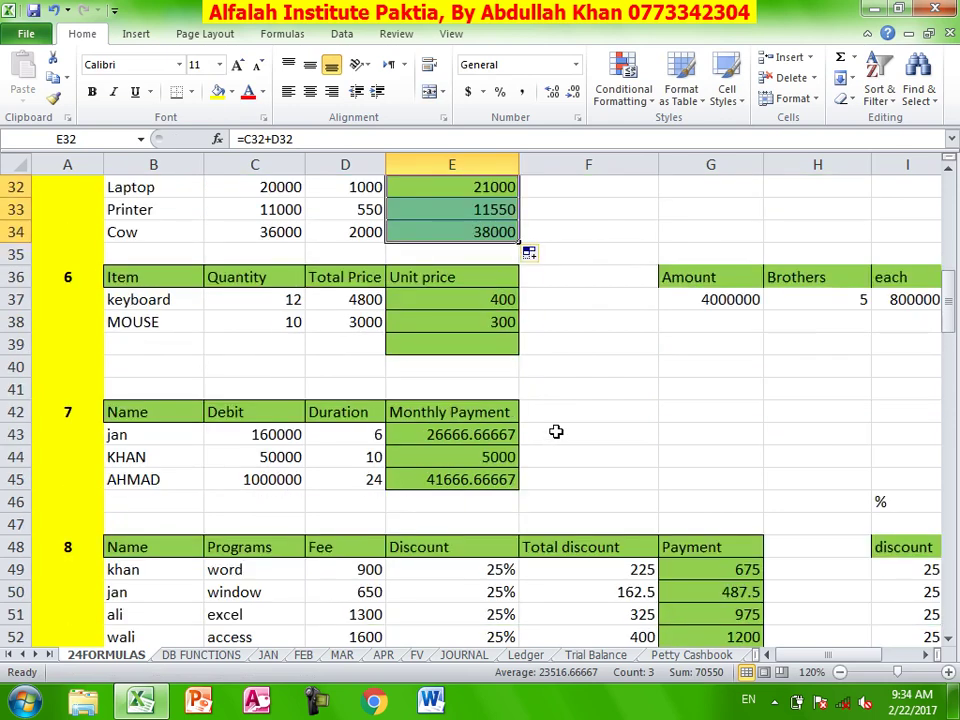
{"action": "scroll", "coordinate": [561, 384], "scroll_direction": "down", "scroll_amount": 1}
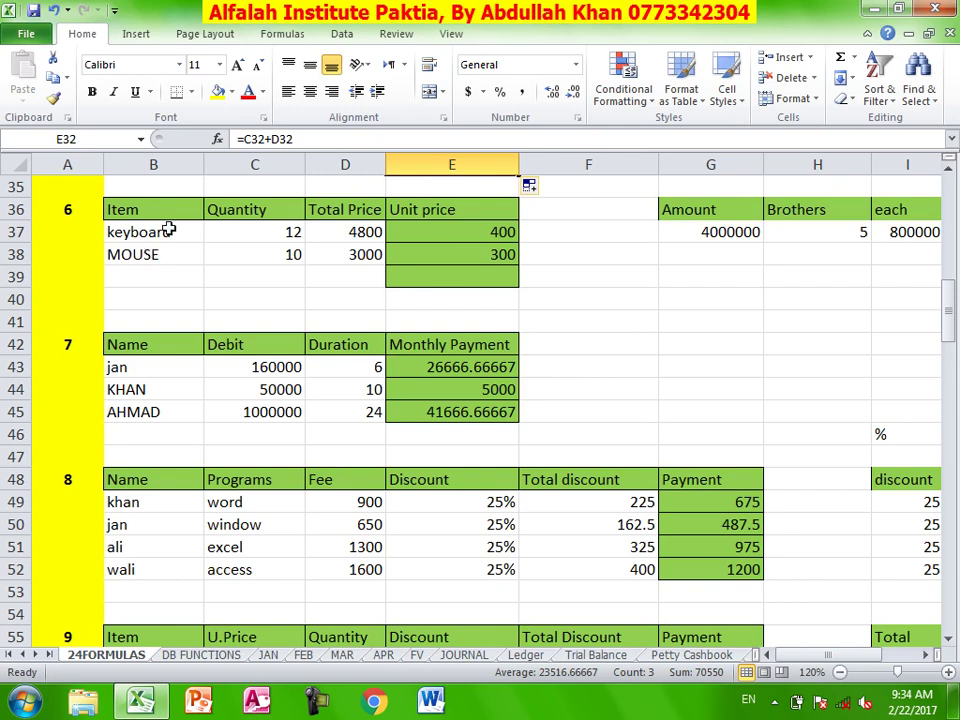
{"action": "left_click", "coordinate": [276, 232]}
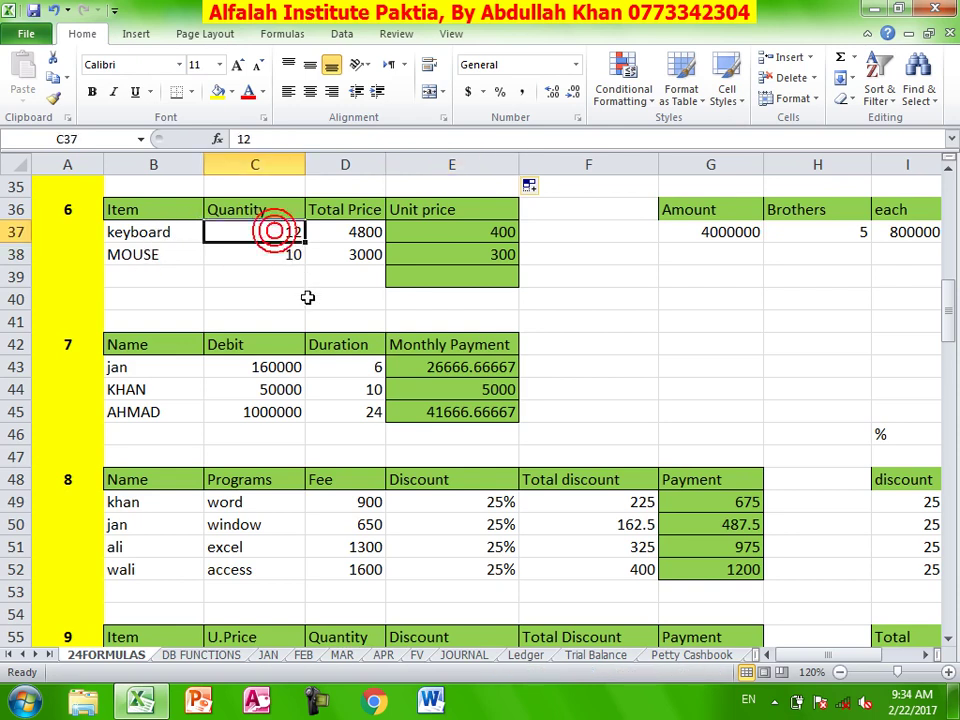
{"action": "left_click", "coordinate": [287, 254]}
{"action": "left_click_drag", "start_coordinate": [501, 231], "coordinate": [509, 270]}
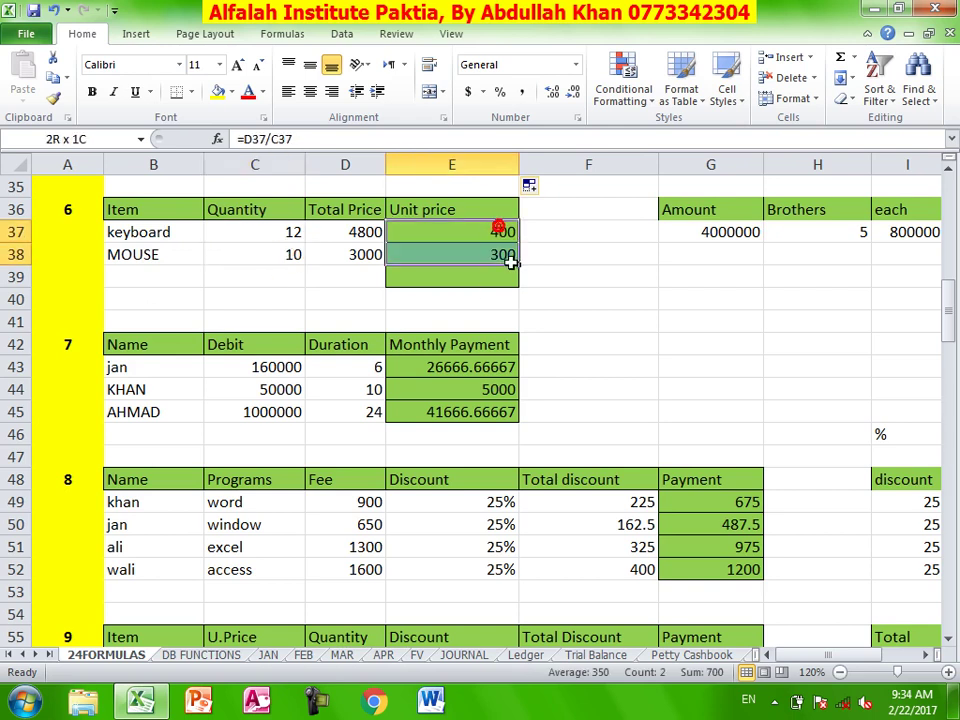
{"action": "key", "text": "Delete"}
{"action": "left_click", "coordinate": [633, 326]}
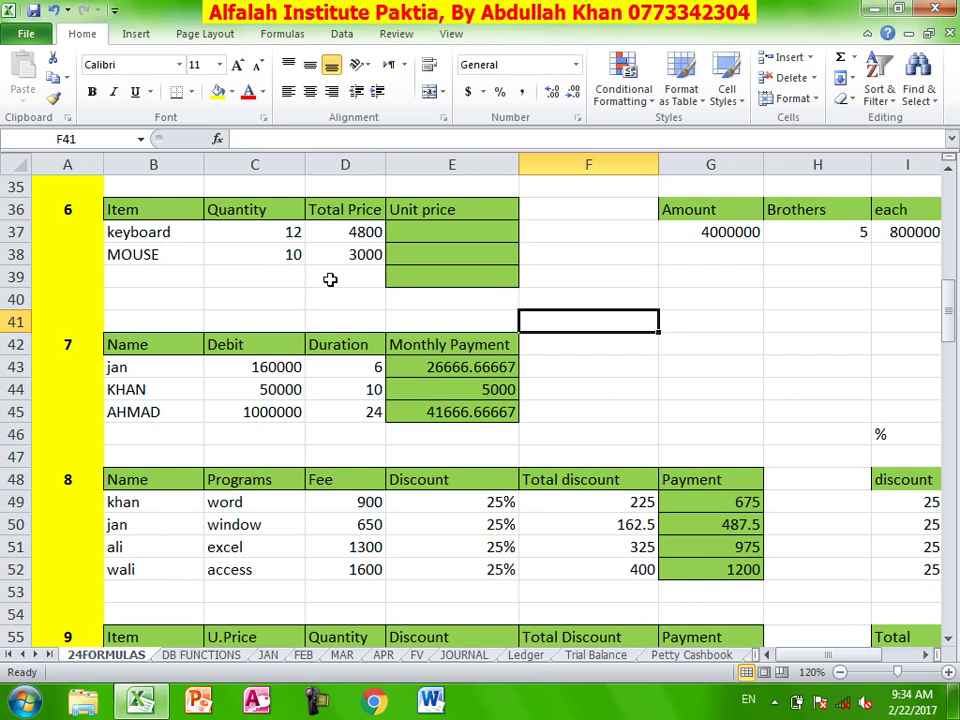
{"action": "left_click", "coordinate": [352, 232]}
{"action": "left_click", "coordinate": [348, 251]}
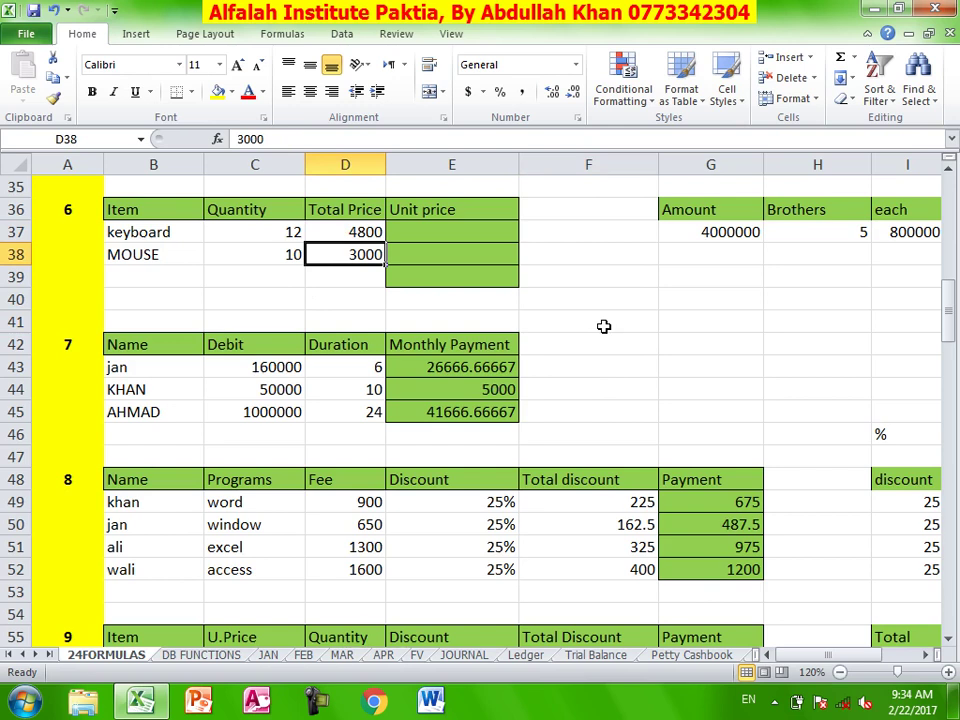
- Enter =D37/C37 in E37 and fill down to E38, giving 400 and 300
{"action": "left_click", "coordinate": [440, 229]}
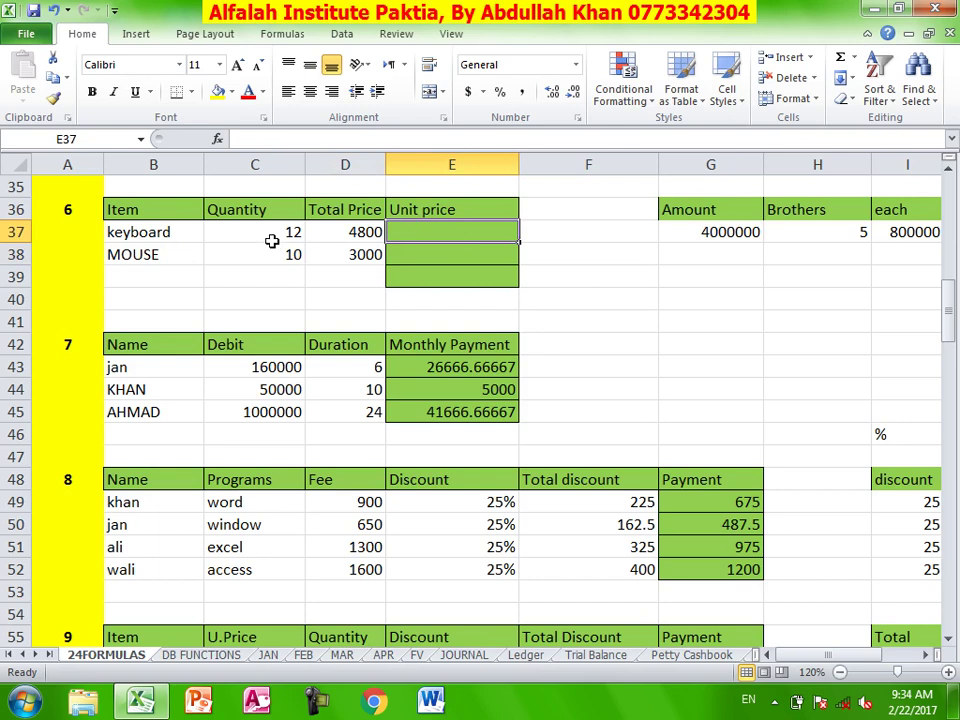
{"action": "type", "text": "="}
{"action": "left_click", "coordinate": [355, 232]}
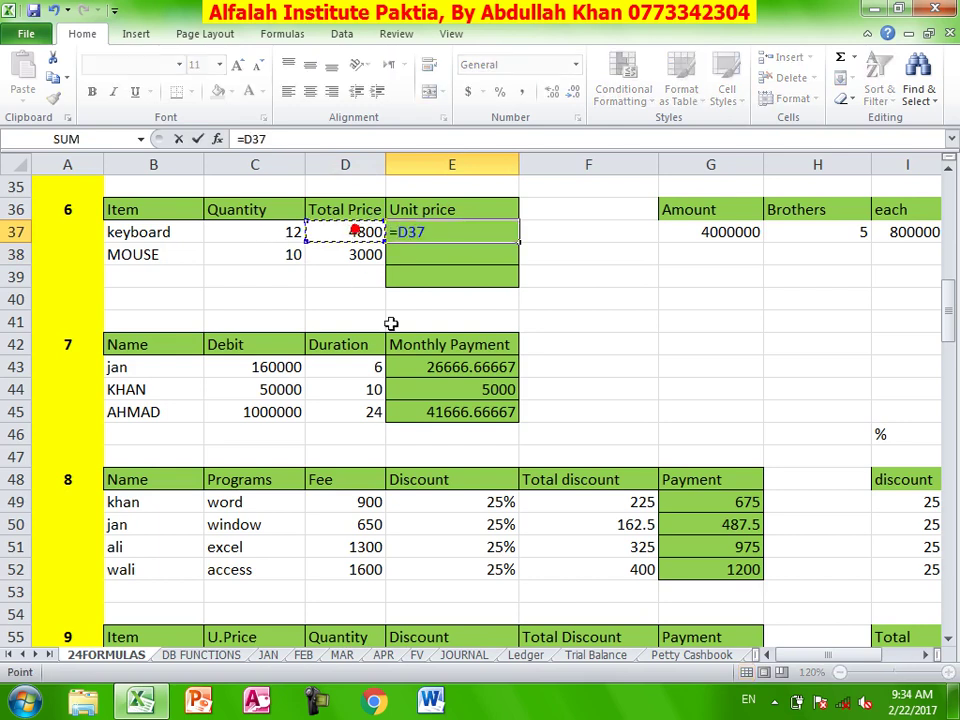
{"action": "type", "text": "/"}
{"action": "left_click", "coordinate": [272, 240]}
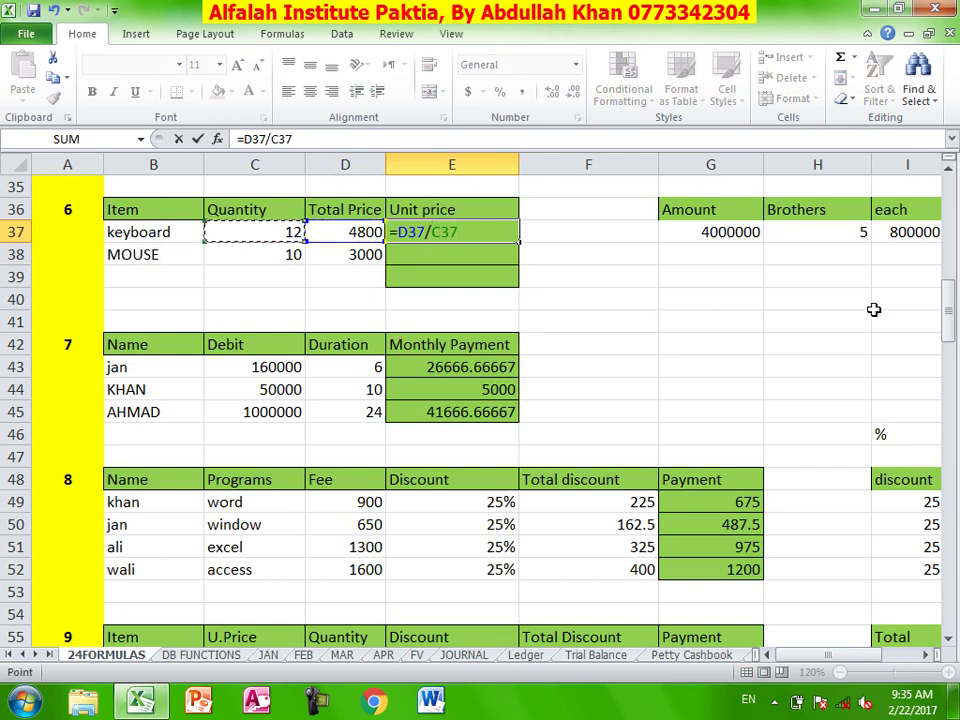
{"action": "key", "text": "Return"}
{"action": "left_click", "coordinate": [493, 232]}
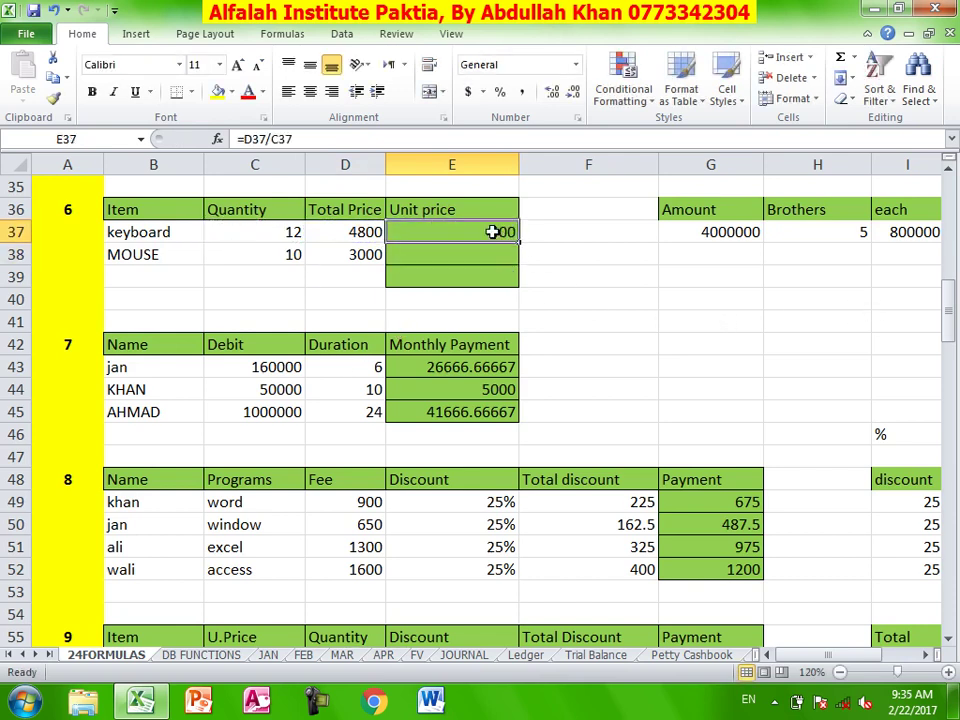
{"action": "left_click_drag", "start_coordinate": [518, 243], "coordinate": [513, 270]}
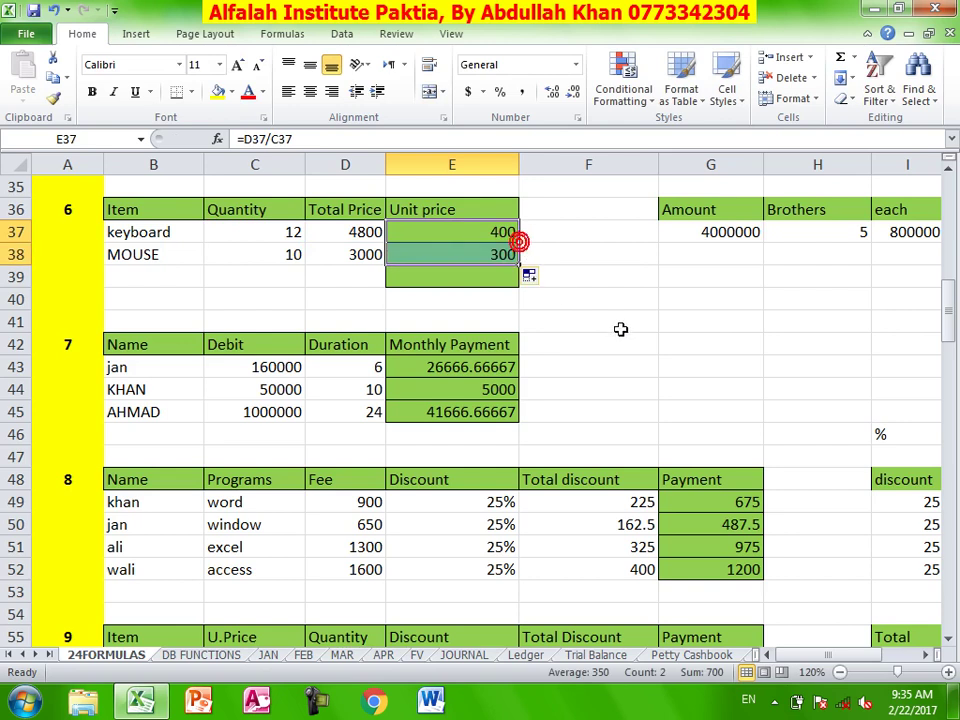
{"action": "key", "text": "Down"}
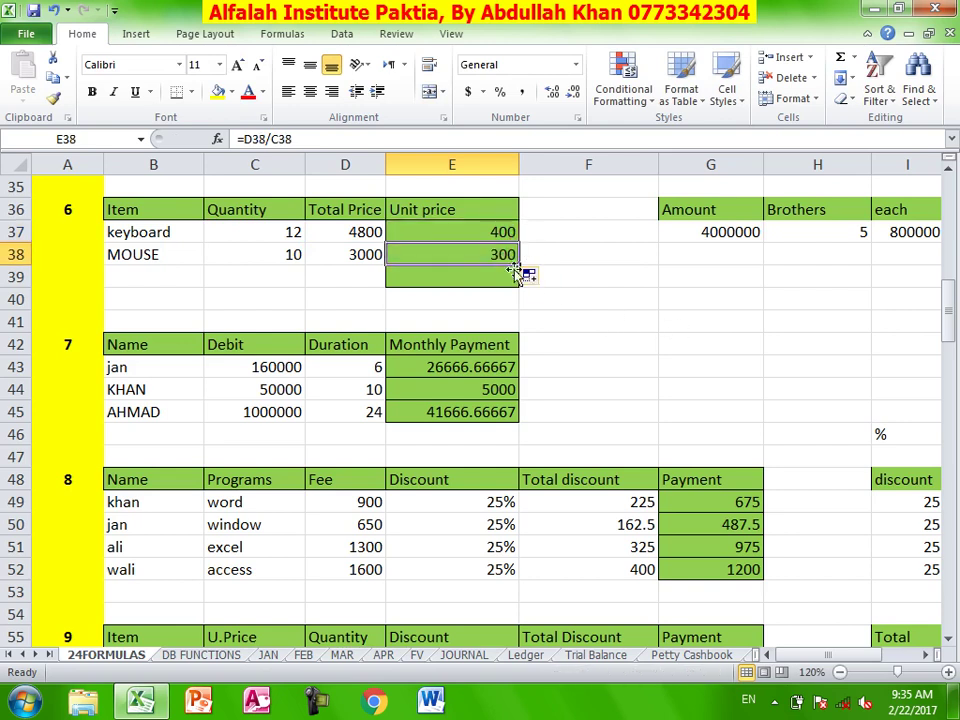
{"action": "left_click", "coordinate": [452, 231]}
{"action": "left_click", "coordinate": [472, 256]}
{"action": "left_click", "coordinate": [929, 655]}
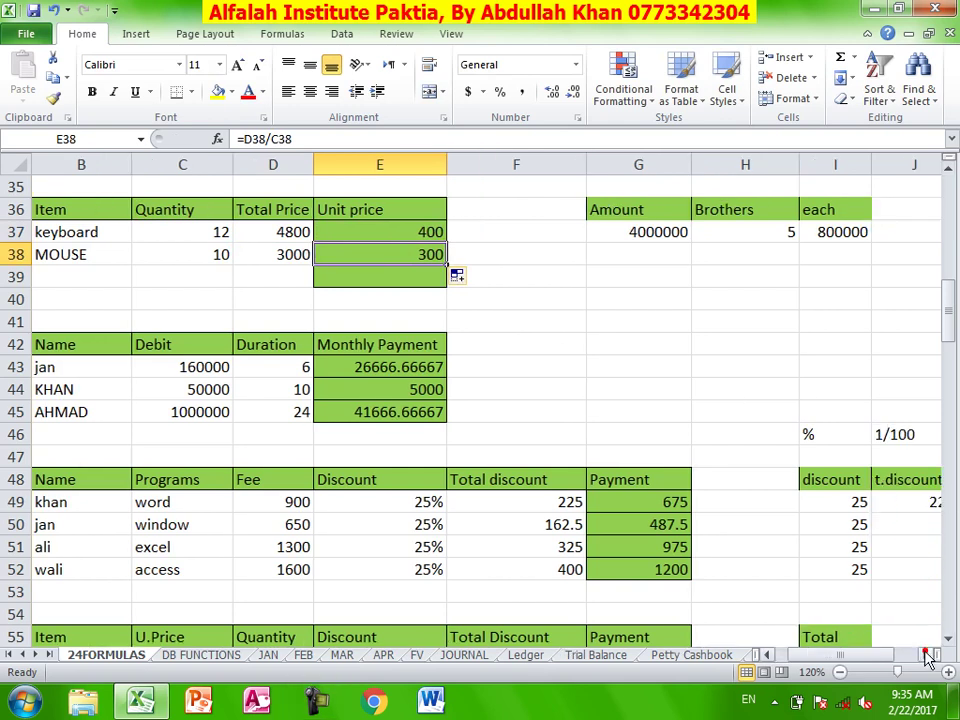
- Clear I37 and re-enter it as =G37/H37, splitting 4000000 among 5 brothers to give 800000
{"action": "left_click", "coordinate": [840, 231]}
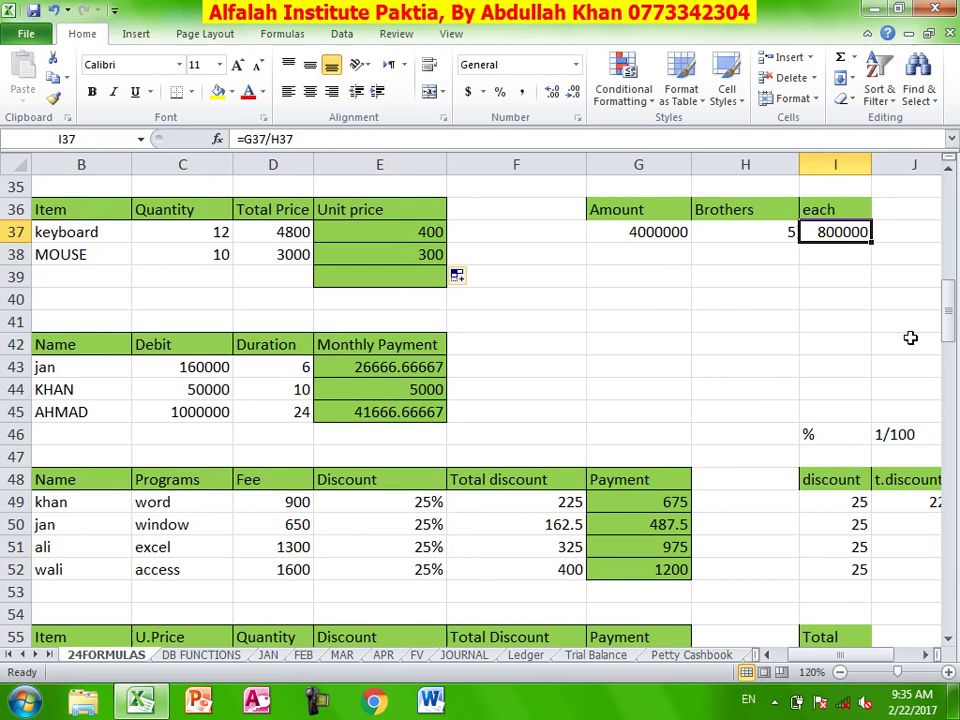
{"action": "key", "text": "Delete"}
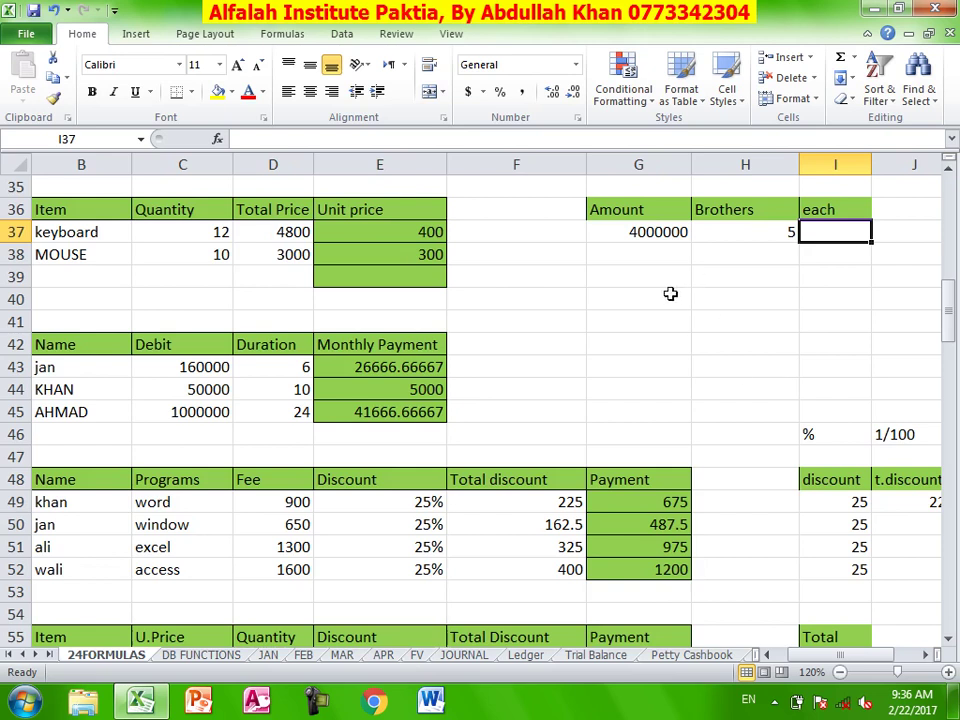
{"action": "left_click", "coordinate": [638, 237]}
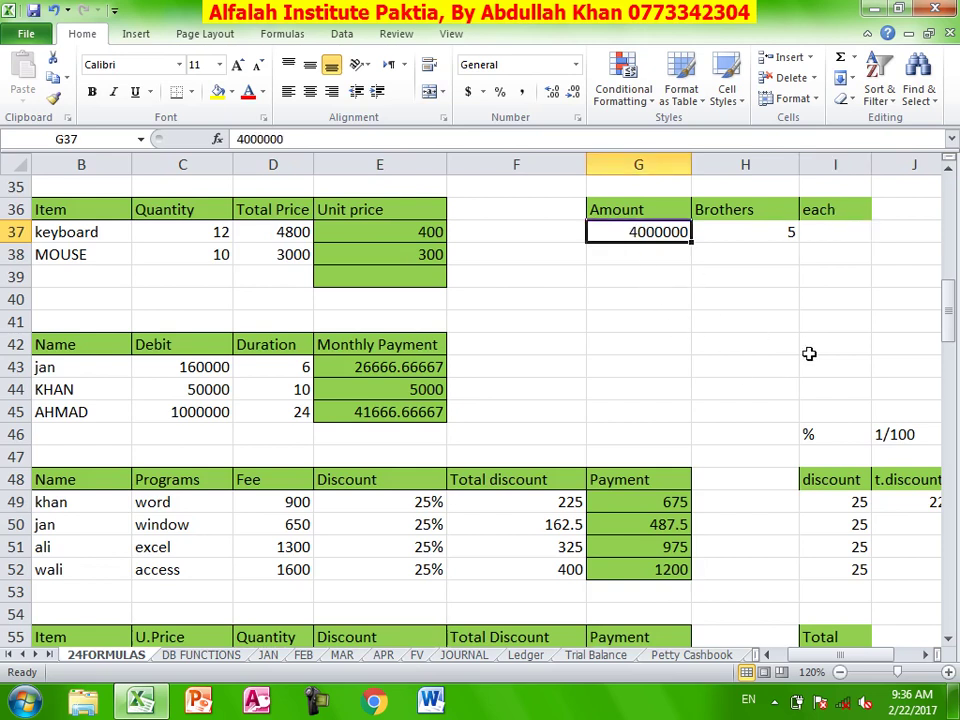
{"action": "left_click", "coordinate": [825, 233]}
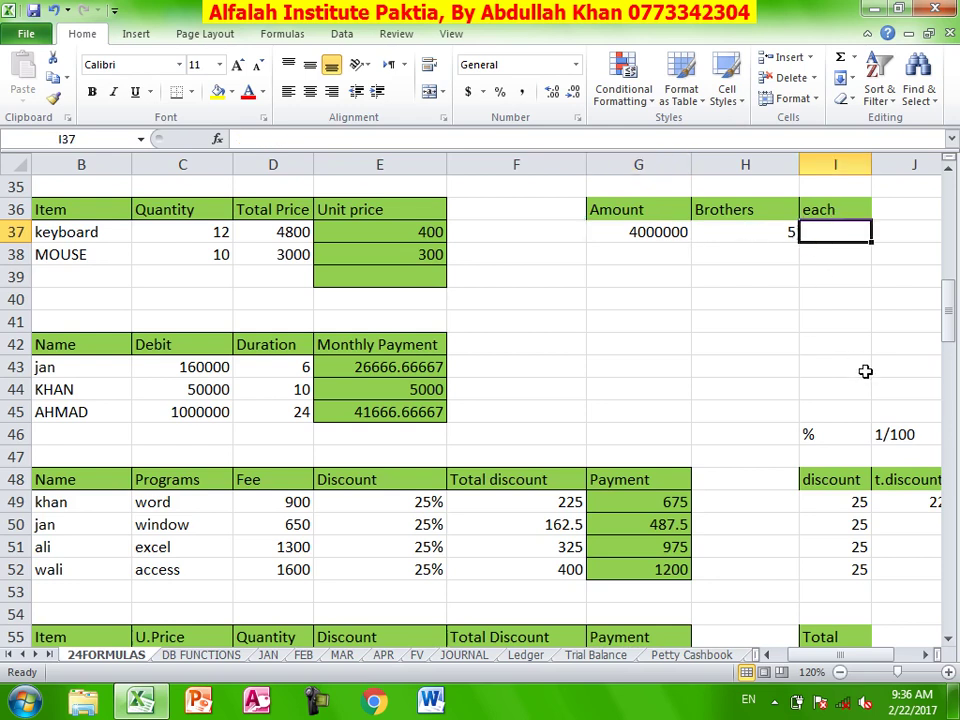
{"action": "type", "text": "="}
{"action": "left_click", "coordinate": [626, 229]}
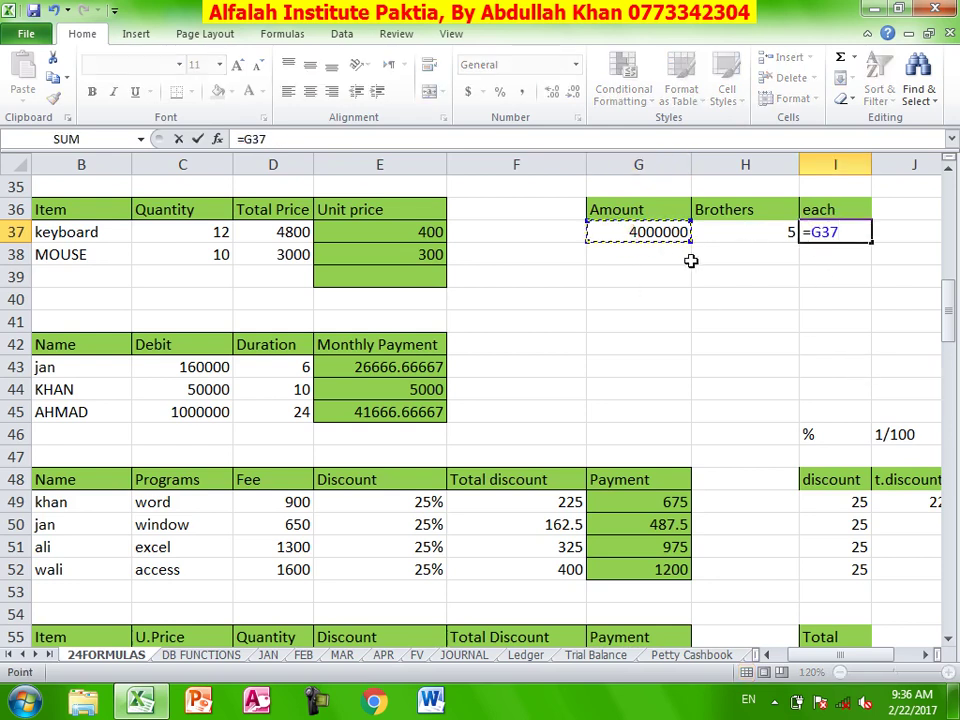
{"action": "type", "text": "/"}
{"action": "left_click", "coordinate": [748, 233]}
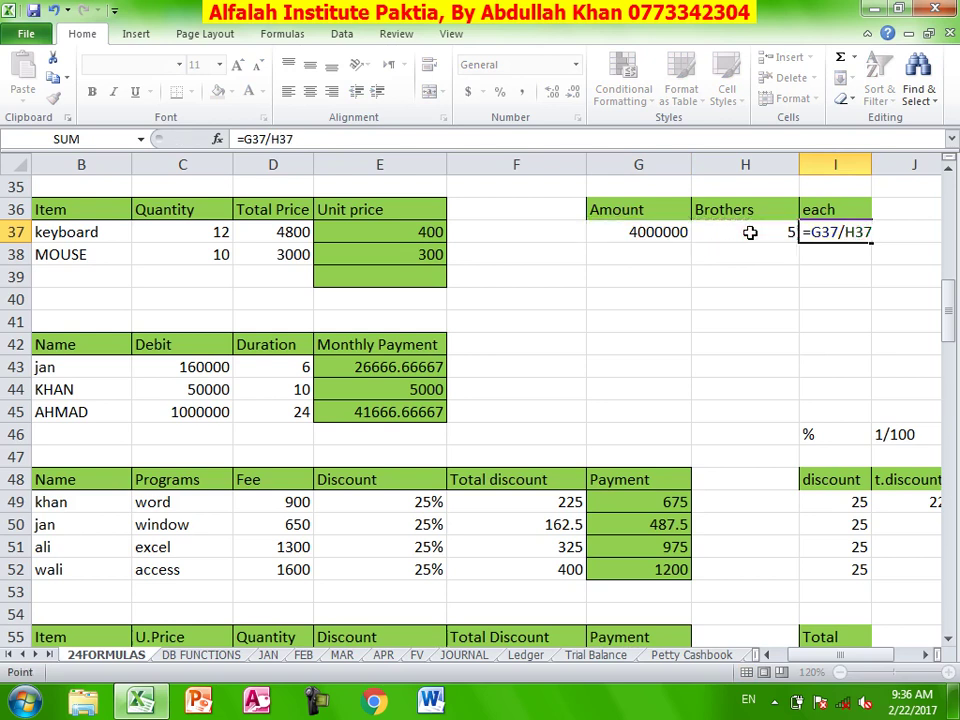
{"action": "key", "text": "Return"}
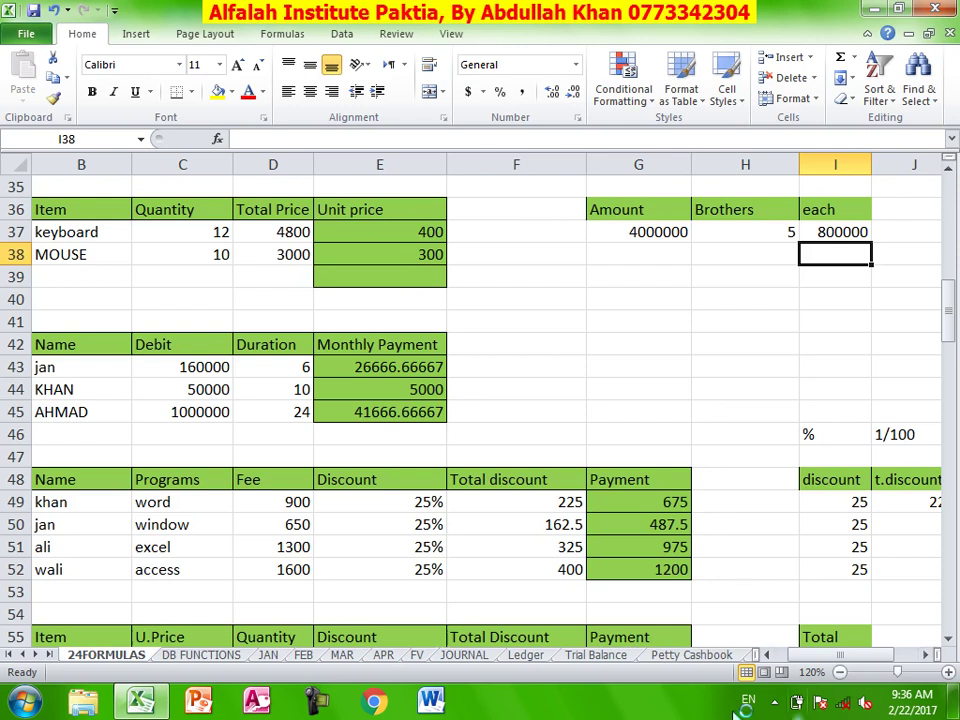
{"action": "left_click_drag", "start_coordinate": [846, 654], "coordinate": [836, 654]}
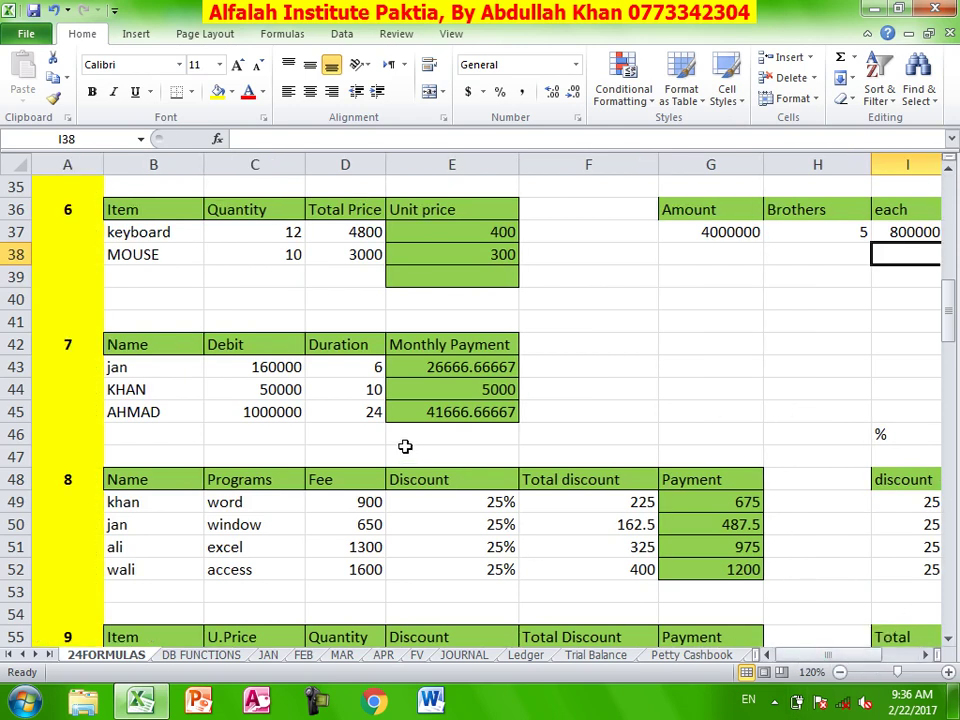
- Delete the Monthly Payment results in E43:E46, keeping the Debit and Duration values
{"action": "scroll", "coordinate": [405, 446], "scroll_direction": "down", "scroll_amount": 1}
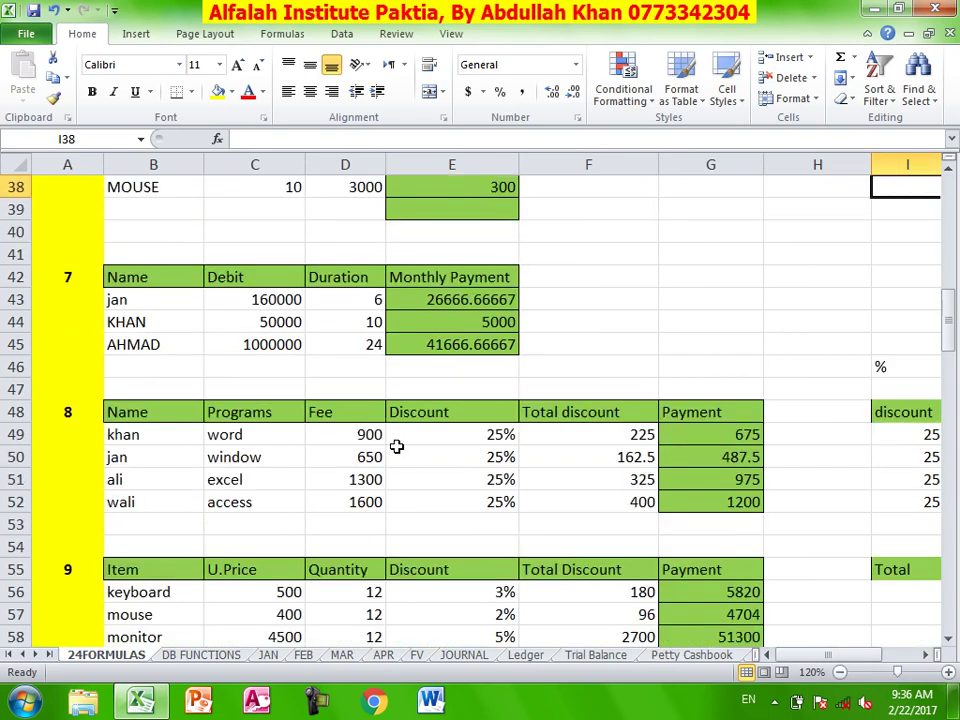
{"action": "scroll", "coordinate": [400, 446], "scroll_direction": "down", "scroll_amount": 1}
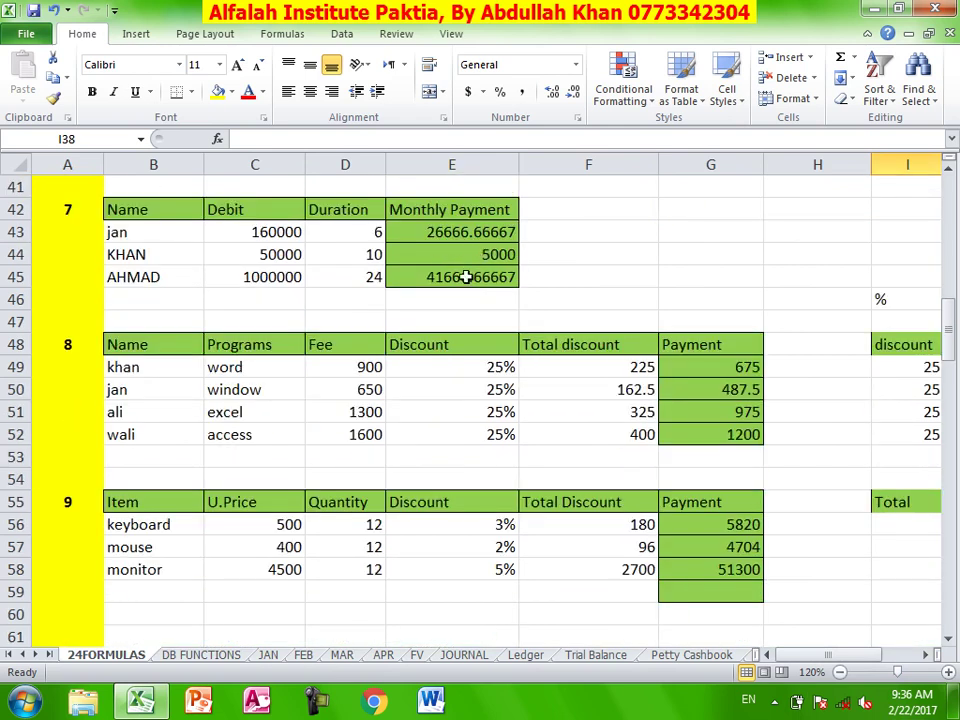
{"action": "left_click_drag", "start_coordinate": [460, 299], "coordinate": [429, 238]}
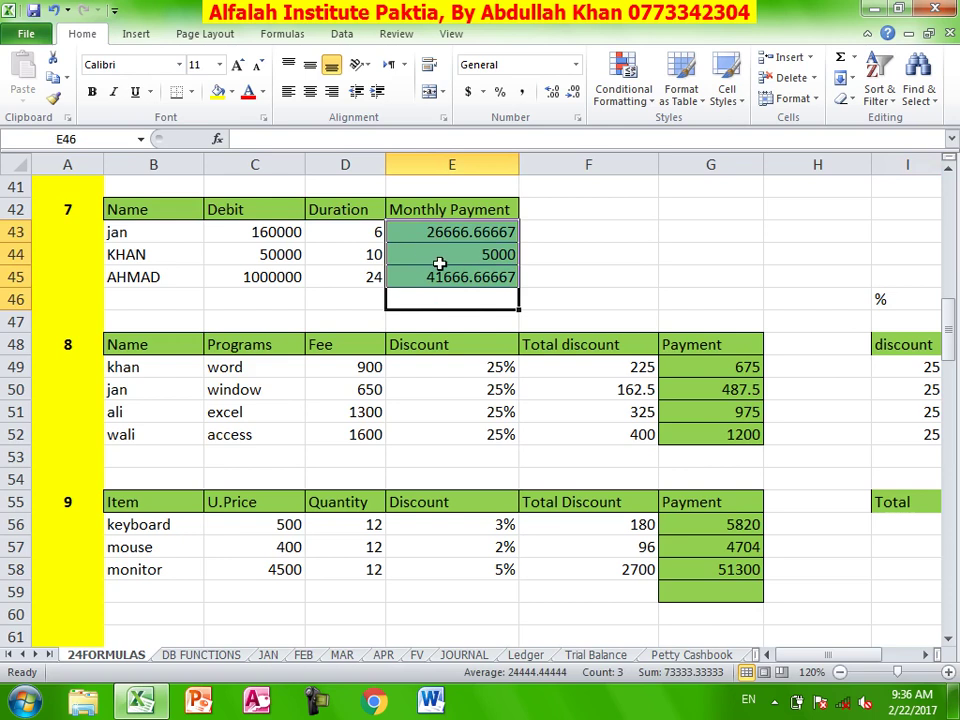
{"action": "key", "text": "Delete"}
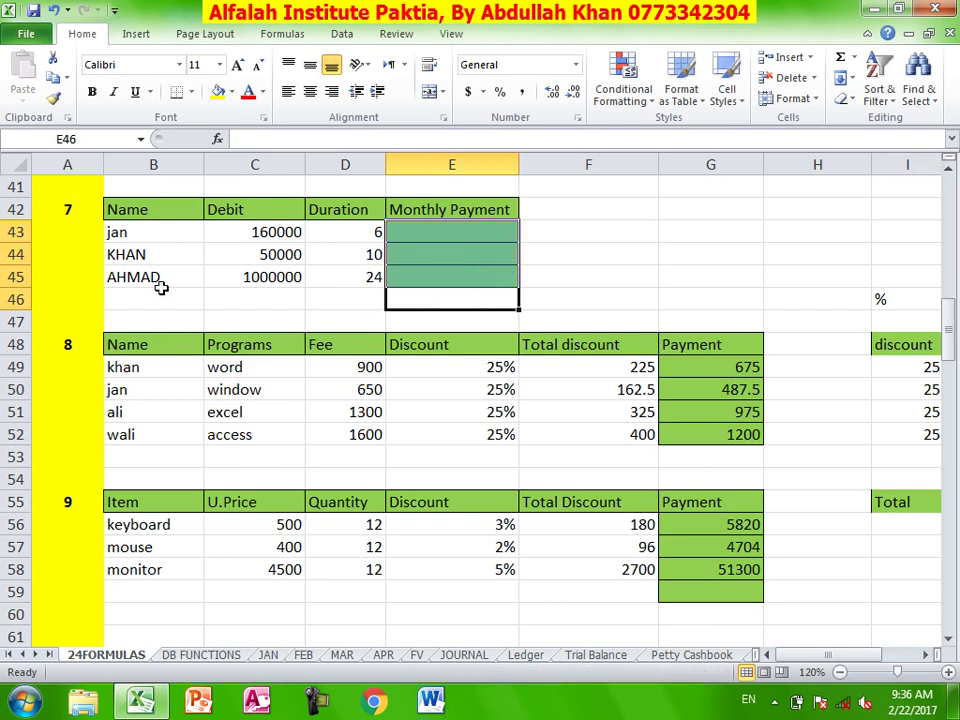
{"action": "left_click", "coordinate": [140, 233]}
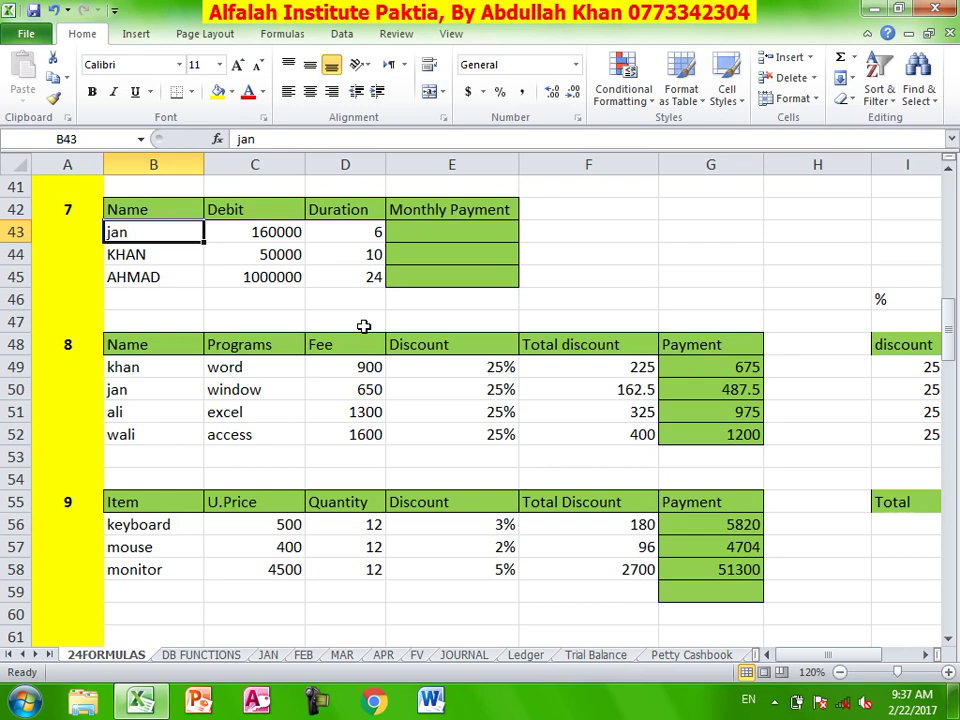
{"action": "left_click", "coordinate": [345, 234]}
{"action": "left_click", "coordinate": [141, 252]}
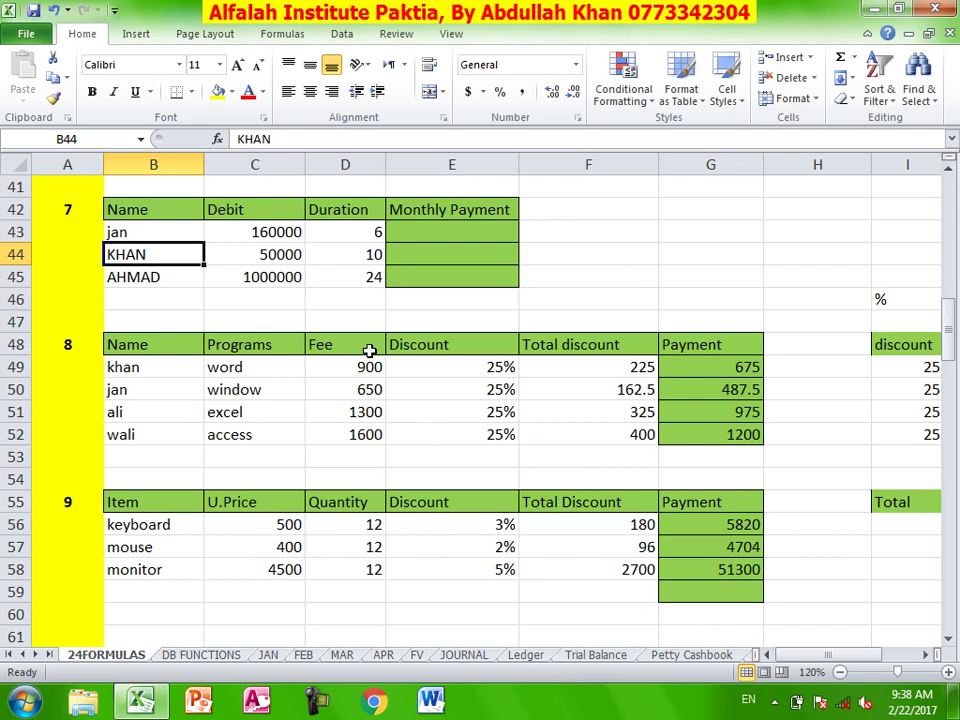
{"action": "left_click", "coordinate": [356, 252]}
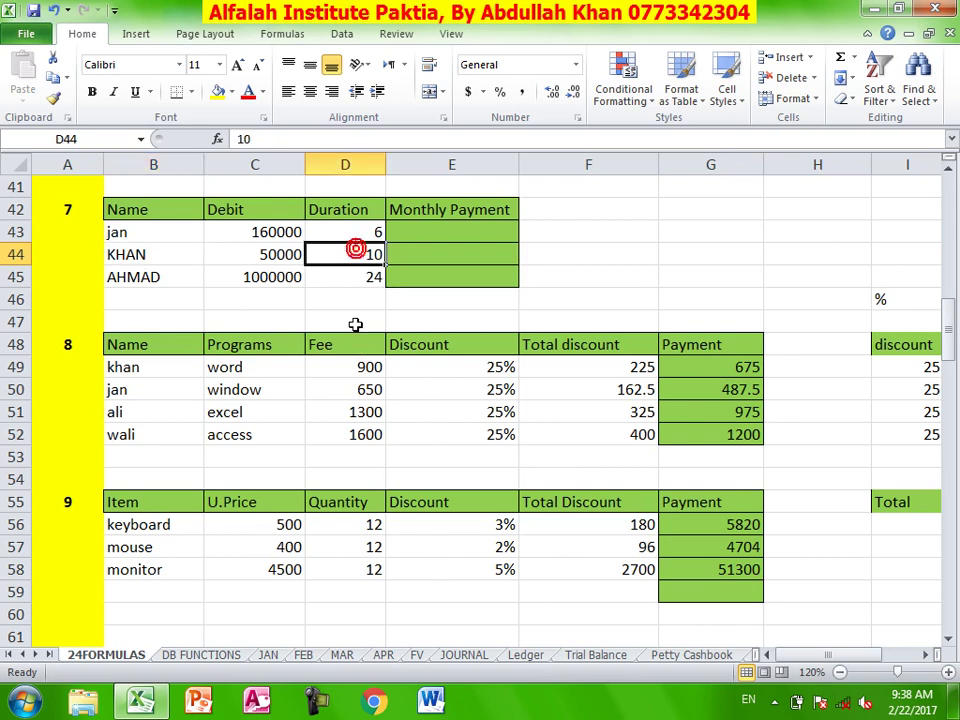
{"action": "left_click", "coordinate": [139, 279]}
{"action": "left_click", "coordinate": [282, 280]}
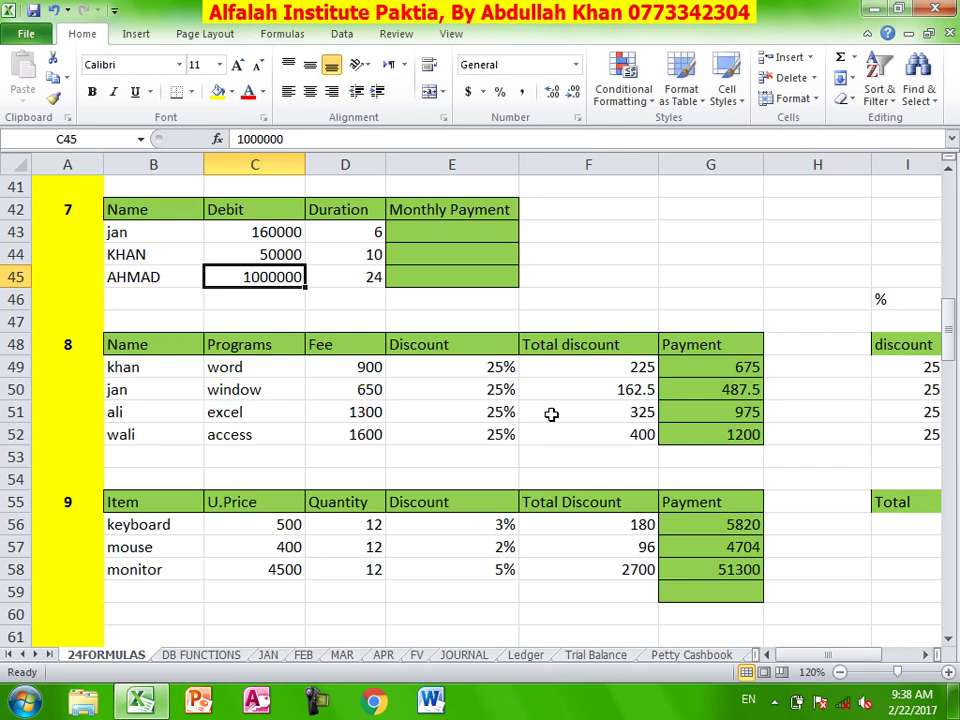
{"action": "left_click", "coordinate": [441, 237]}
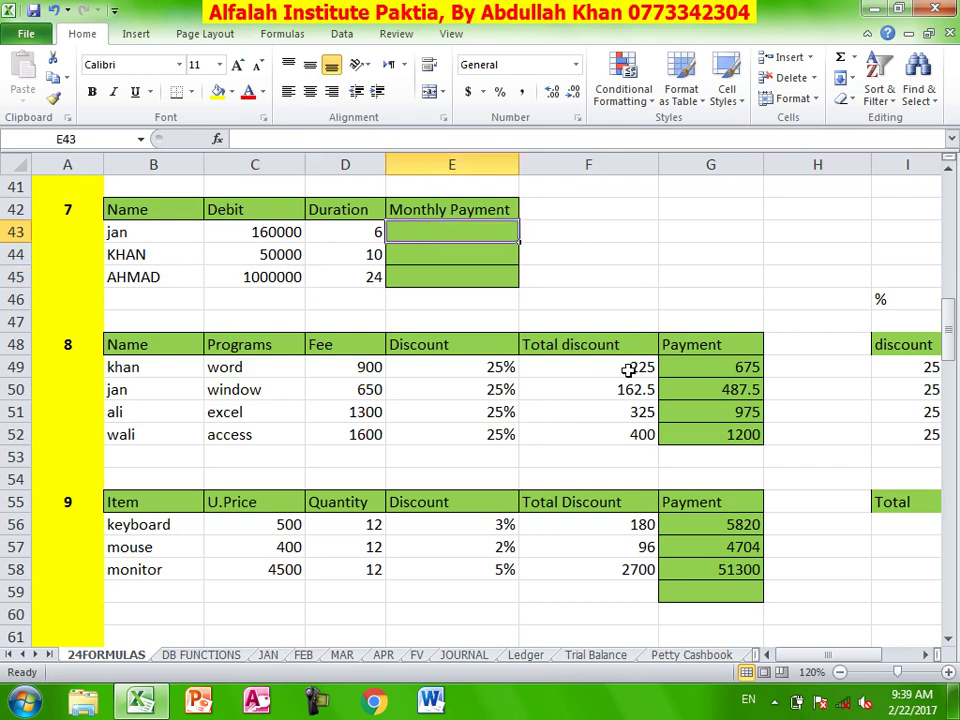
- Enter =C43/D43 in E43 and fill down to E45, giving 26666.67, 5000 and 41666.67
{"action": "type", "text": "="}
{"action": "left_click", "coordinate": [289, 232]}
{"action": "type", "text": "/"}
{"action": "left_click", "coordinate": [362, 232]}
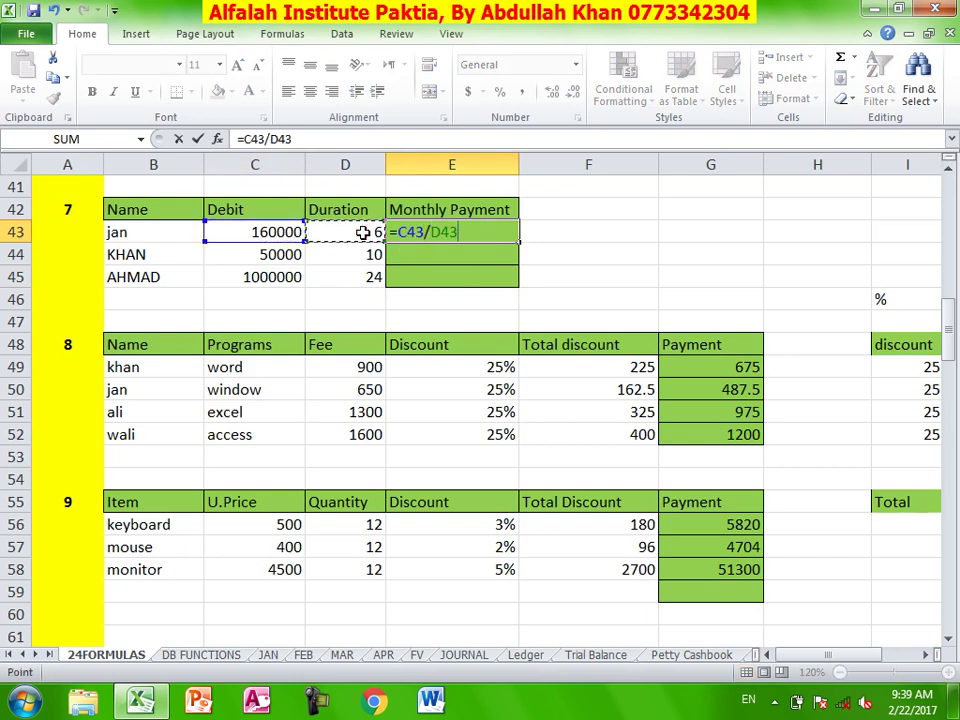
{"action": "key", "text": "Return"}
{"action": "left_click", "coordinate": [455, 230]}
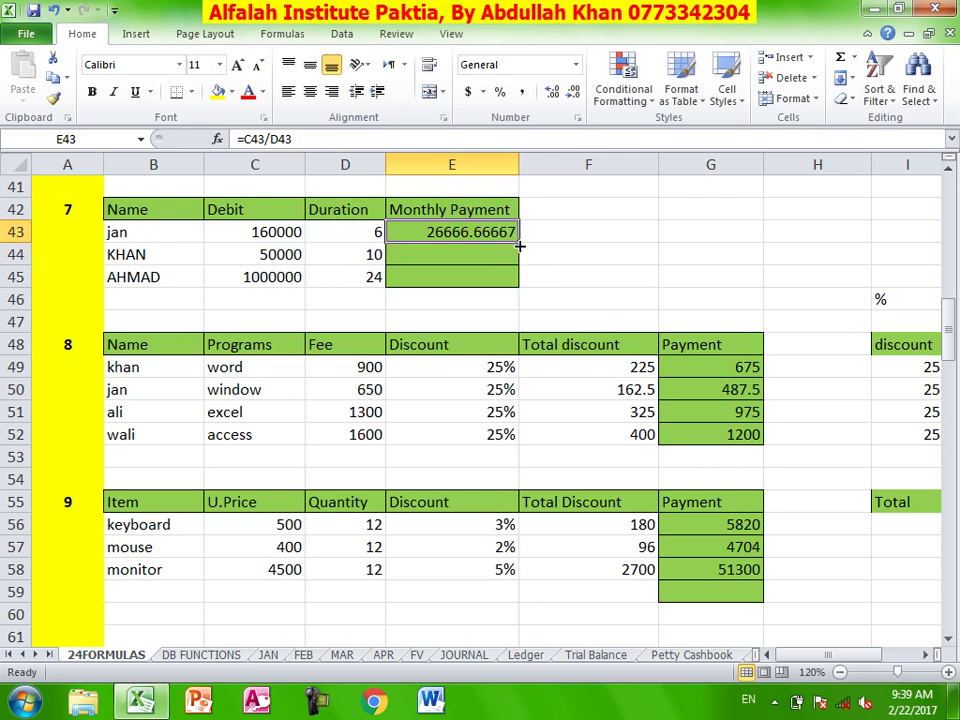
{"action": "left_click_drag", "start_coordinate": [518, 243], "coordinate": [520, 285]}
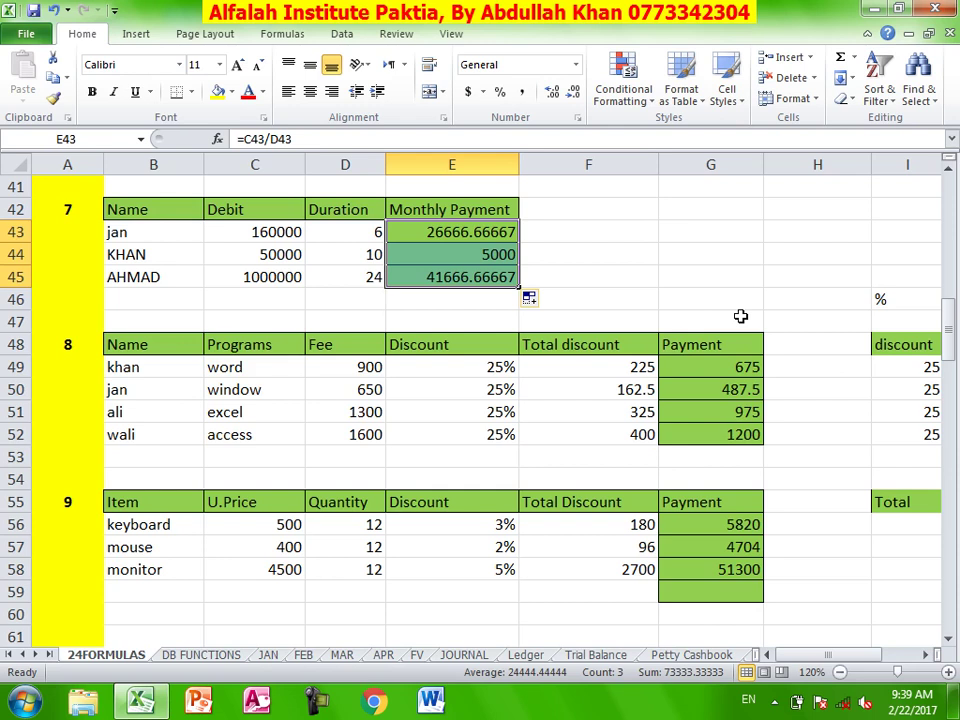
{"action": "scroll", "coordinate": [696, 357], "scroll_direction": "down", "scroll_amount": 1}
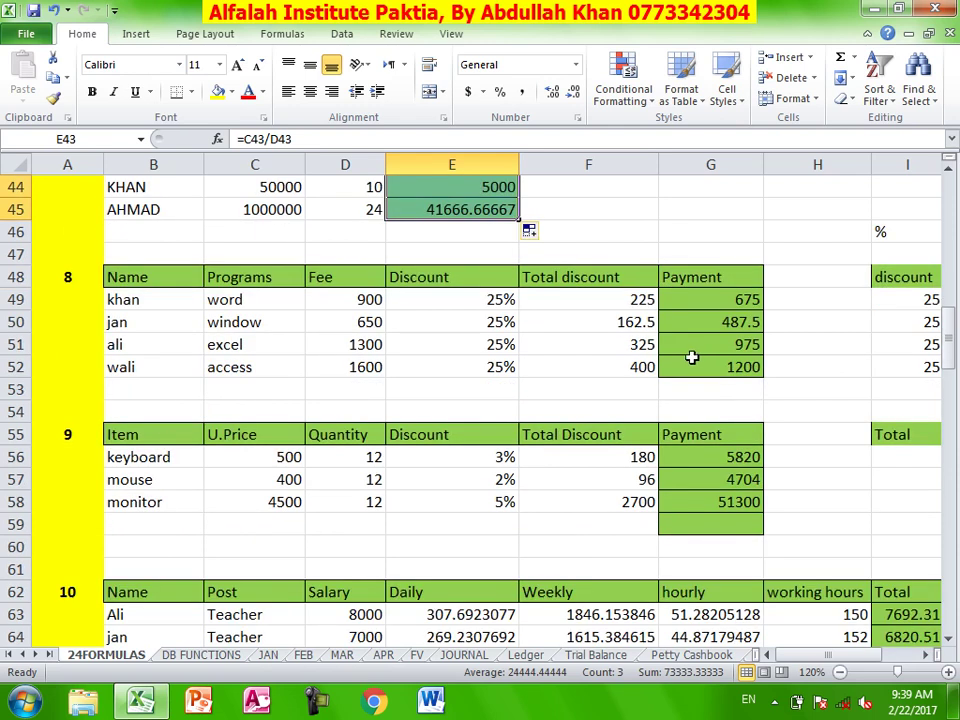
{"action": "scroll", "coordinate": [301, 372], "scroll_direction": "down", "scroll_amount": 1}
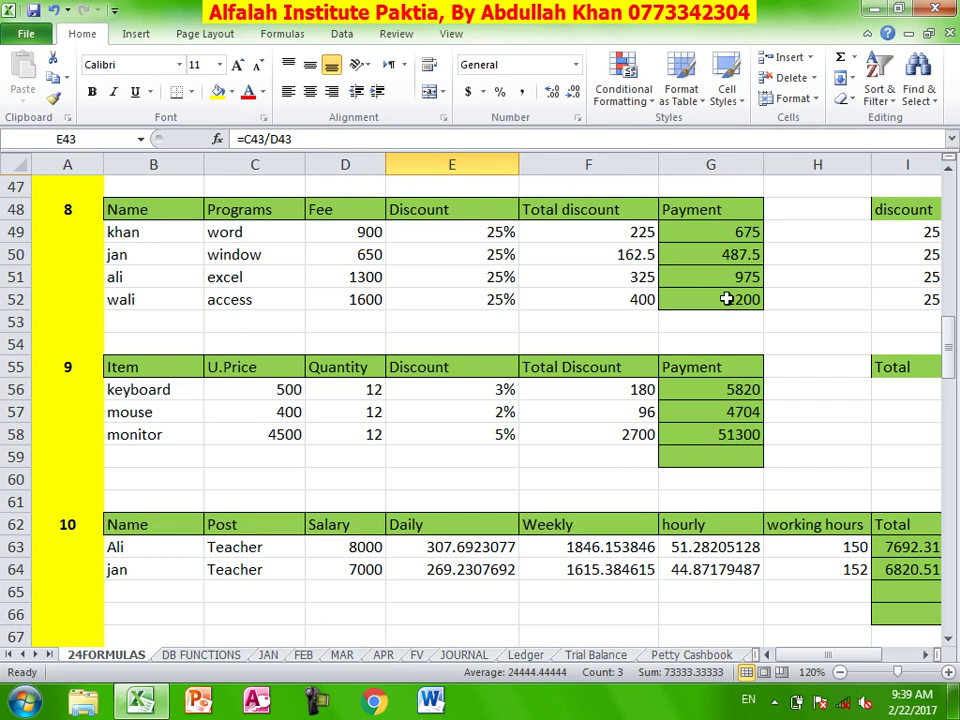
- Clear the Total discount and Payment values in F49:G52
{"action": "left_click_drag", "start_coordinate": [669, 298], "coordinate": [620, 238]}
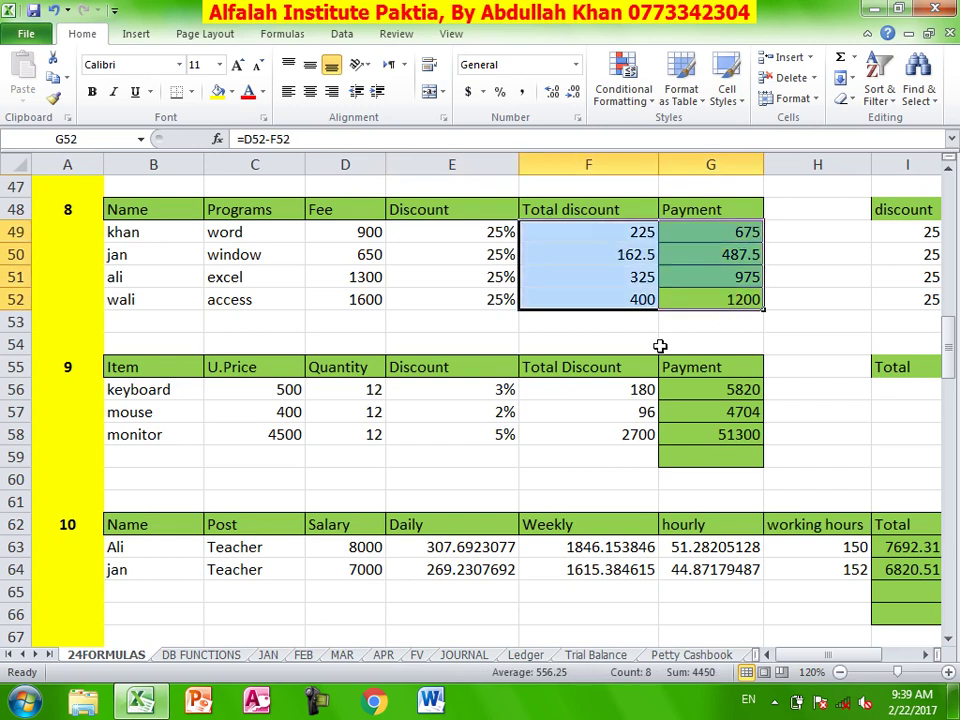
{"action": "key", "text": "Delete"}
{"action": "left_click", "coordinate": [601, 290]}
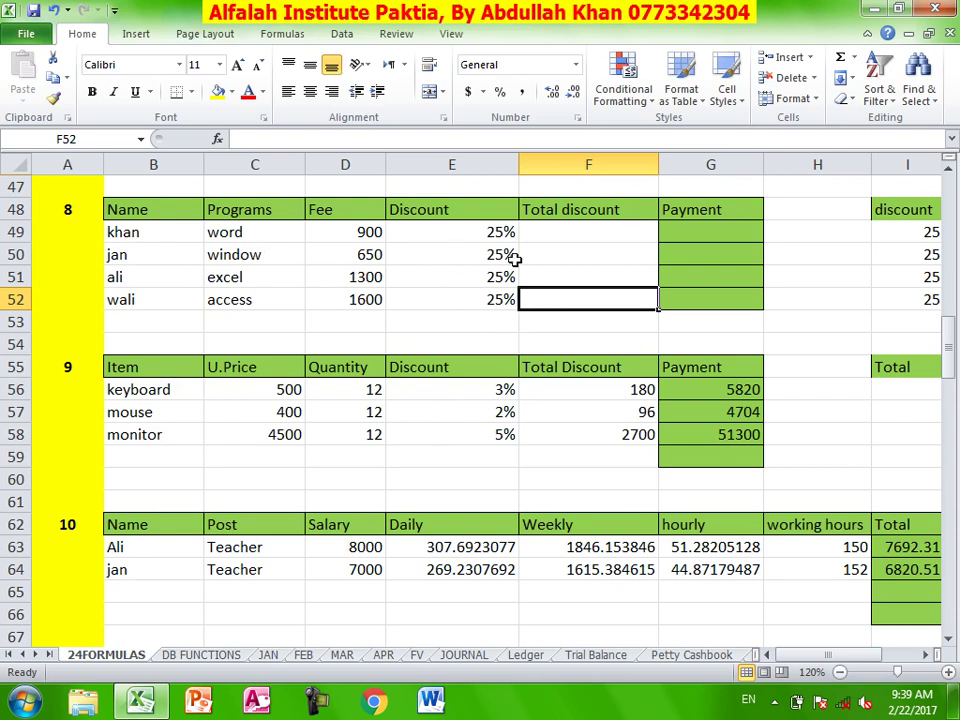
- Enter =D49*E49 in F49 and fill down to F52, giving 225, 162.5, 325 and 400
{"action": "left_click", "coordinate": [584, 231]}
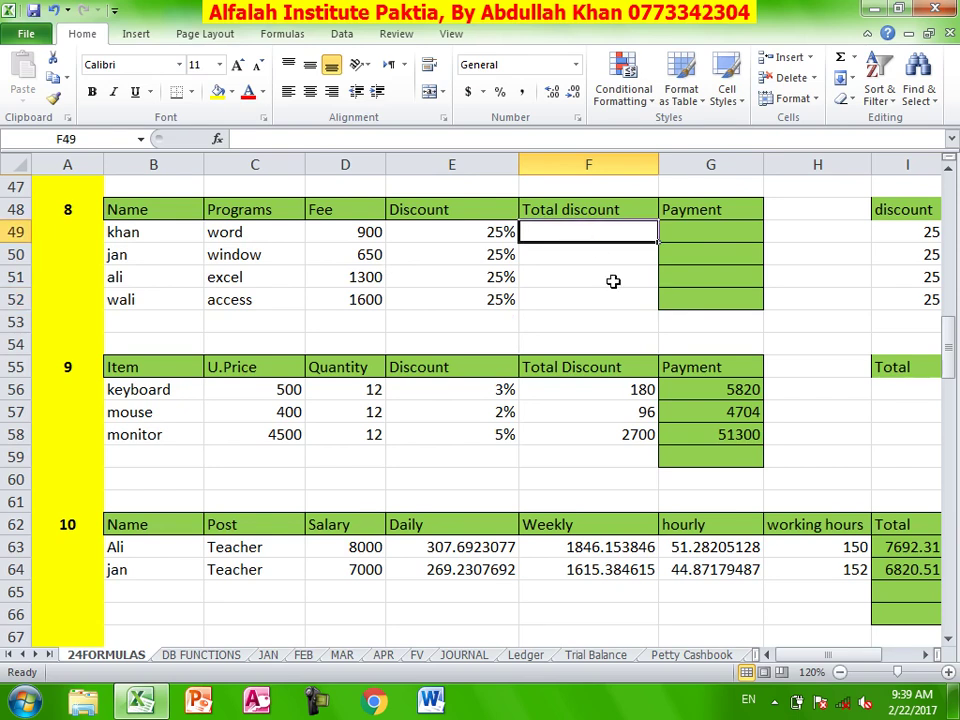
{"action": "type", "text": "="}
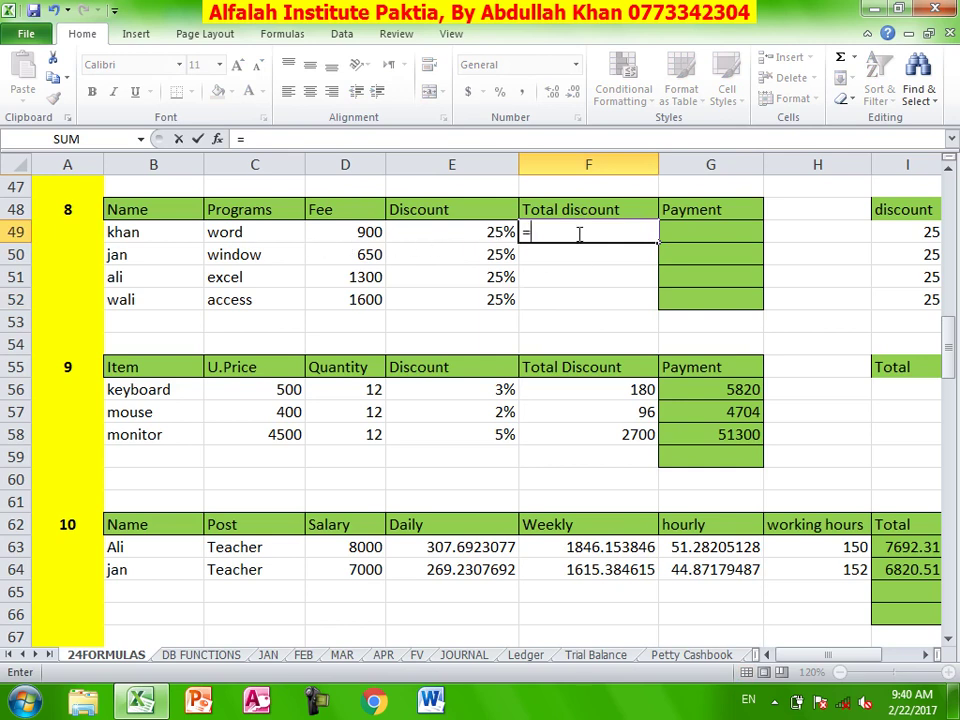
{"action": "left_click", "coordinate": [354, 237]}
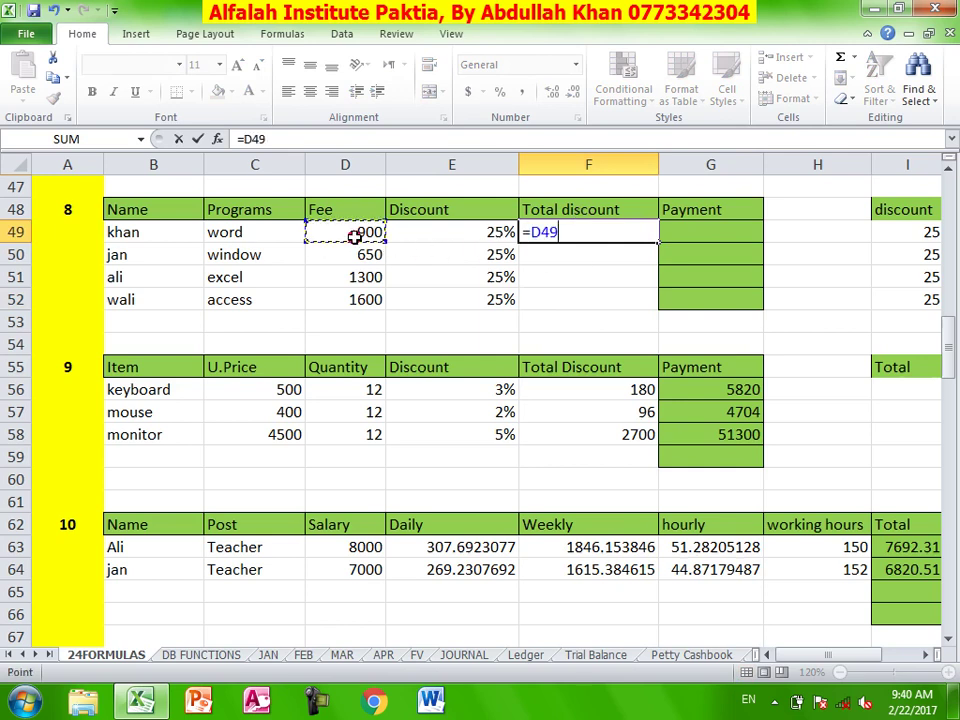
{"action": "type", "text": "*"}
{"action": "left_click", "coordinate": [481, 236]}
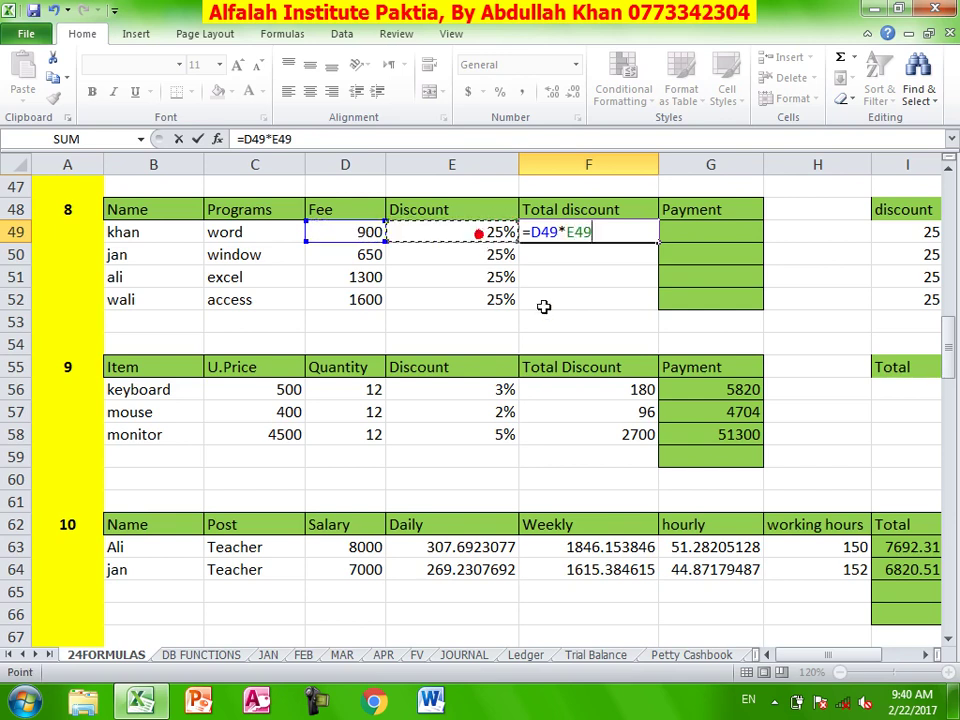
{"action": "key", "text": "Return"}
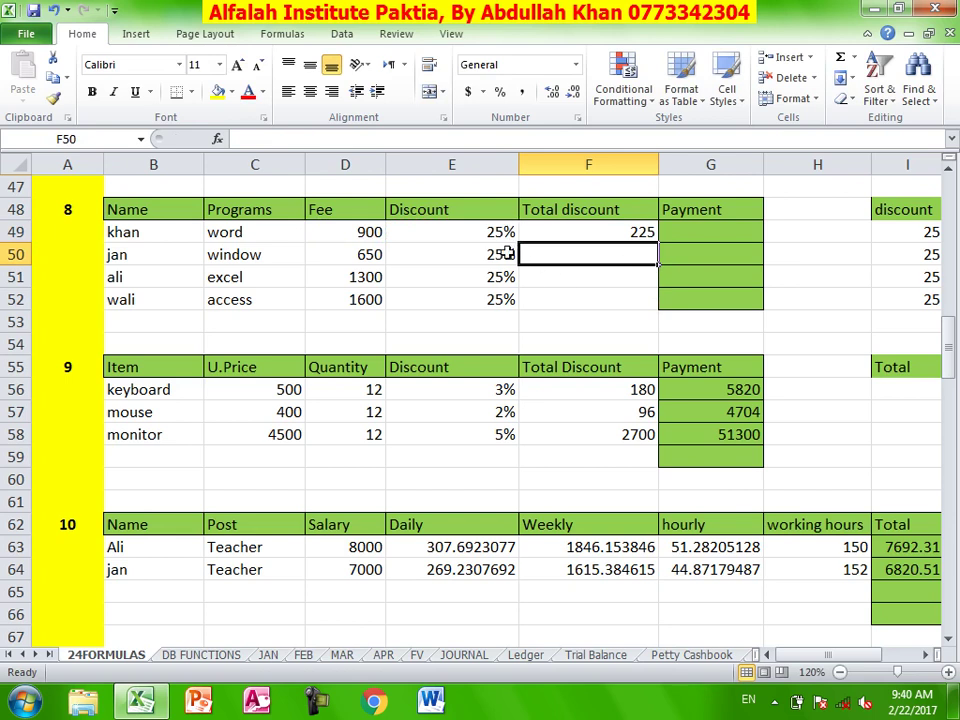
{"action": "left_click", "coordinate": [602, 231]}
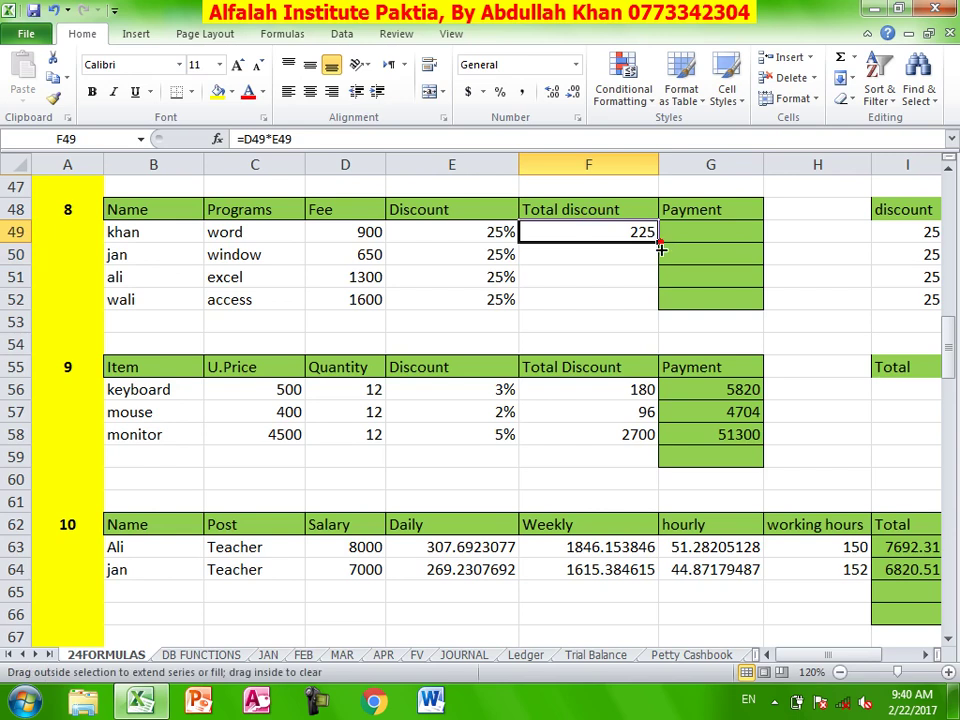
{"action": "left_click_drag", "start_coordinate": [660, 242], "coordinate": [651, 298]}
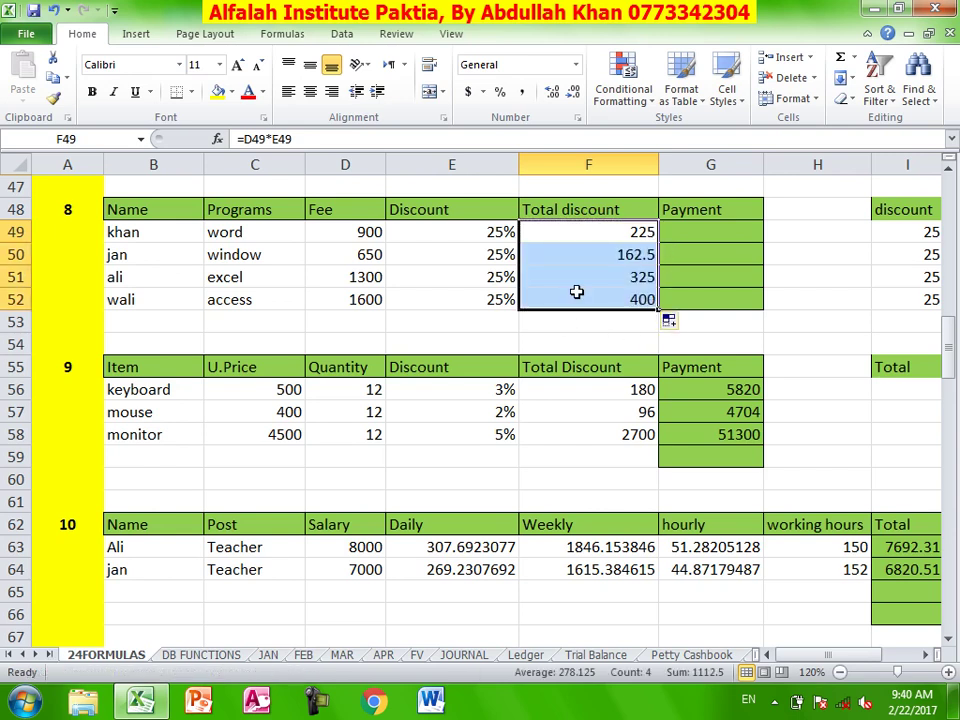
- Enter =D49-F49 in G49 and fill down to G52, giving payments of 675, 487.5, 975 and 1200
{"action": "left_click", "coordinate": [700, 231]}
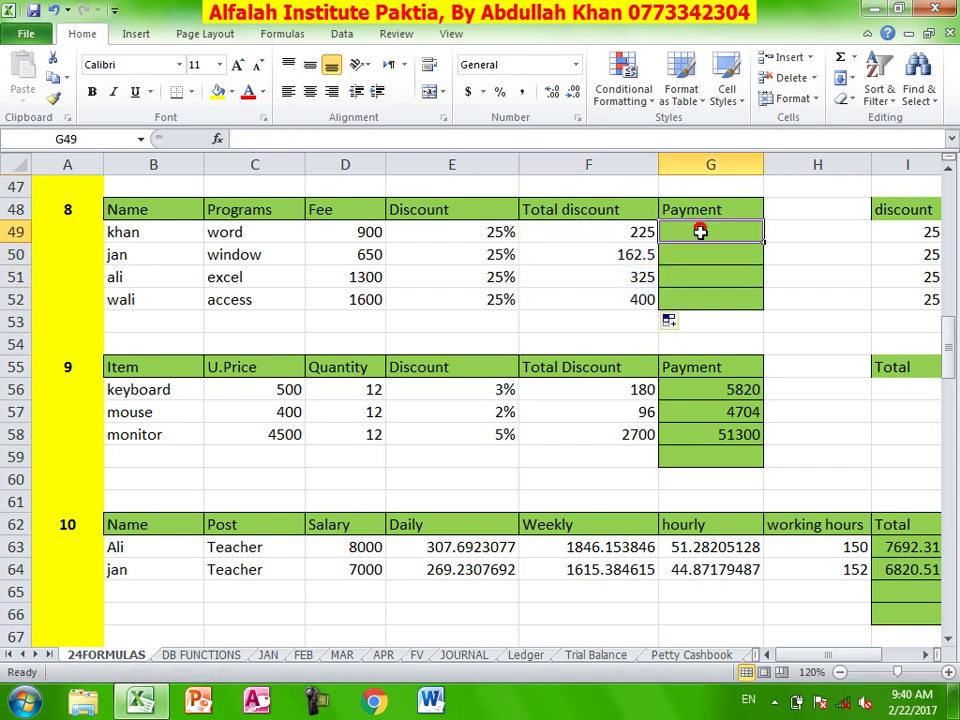
{"action": "type", "text": "="}
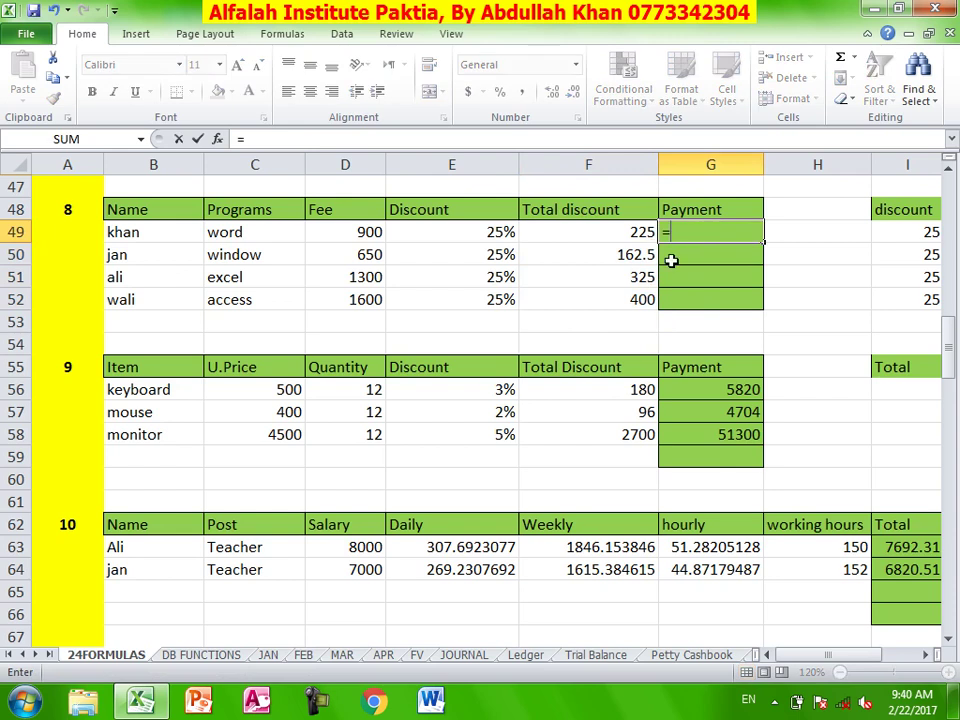
{"action": "left_click", "coordinate": [355, 232]}
{"action": "type", "text": "-"}
{"action": "left_click", "coordinate": [595, 231]}
{"action": "key", "text": "Return"}
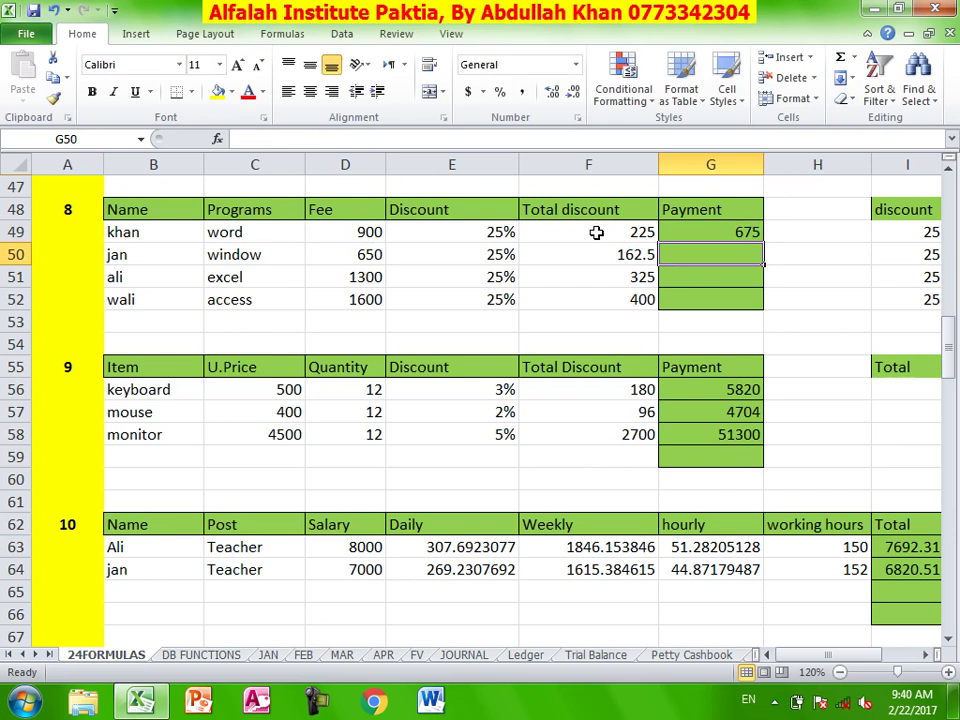
{"action": "left_click", "coordinate": [760, 233]}
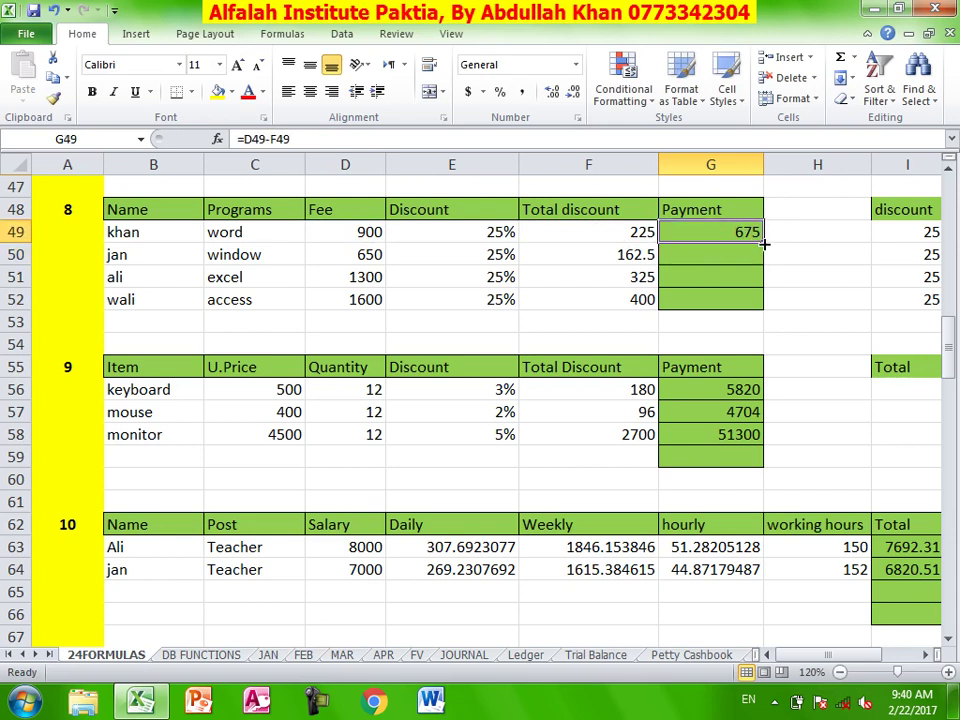
{"action": "double_click", "coordinate": [763, 243]}
{"action": "scroll", "coordinate": [615, 336], "scroll_direction": "down", "scroll_amount": 1}
{"action": "scroll", "coordinate": [615, 336], "scroll_direction": "down", "scroll_amount": 1}
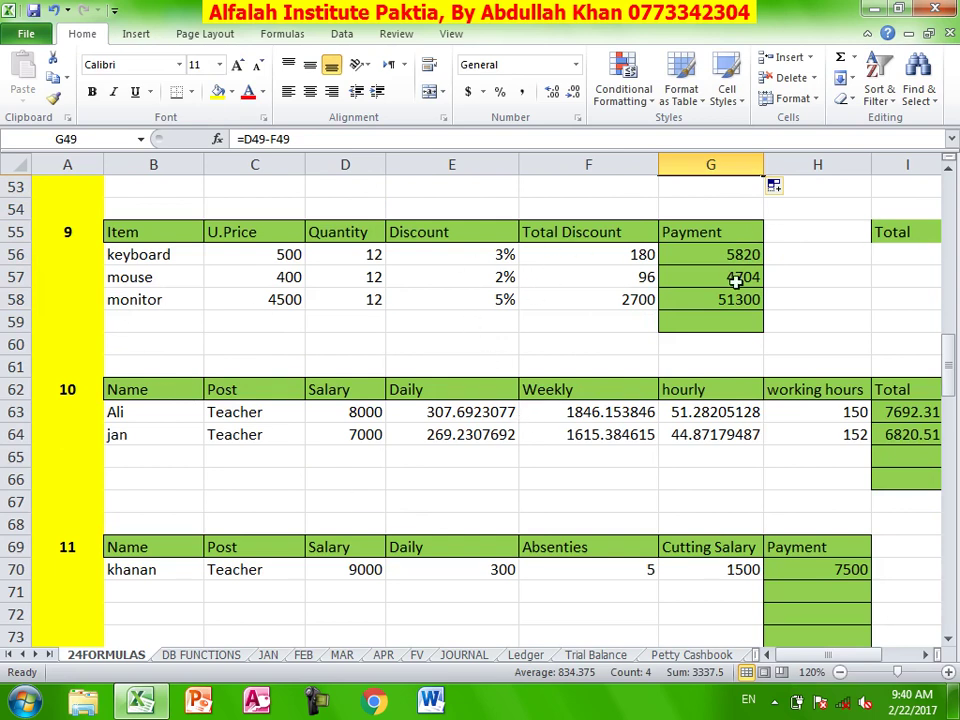
{"action": "mouse_move", "coordinate": [637, 251]}
{"action": "left_mouse_down"}
{"action": "mouse_move", "coordinate": [718, 290]}
{"action": "mouse_move", "coordinate": [716, 313]}
{"action": "left_mouse_up"}
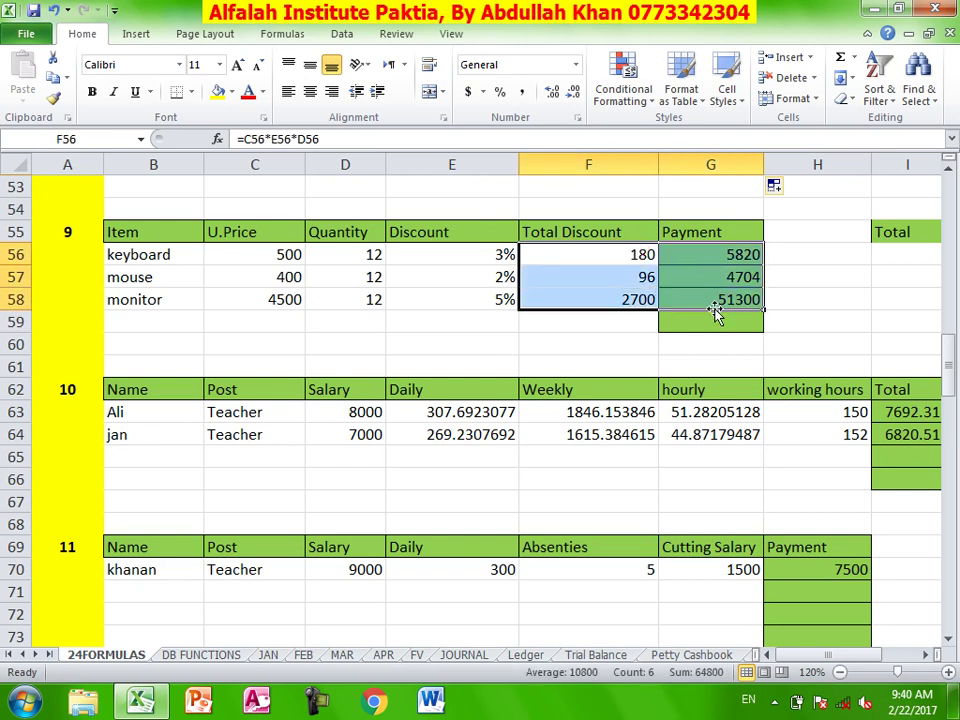
- Clear table 9's old Total Discount and Payment values in F56:G58
{"action": "key", "text": "Delete"}
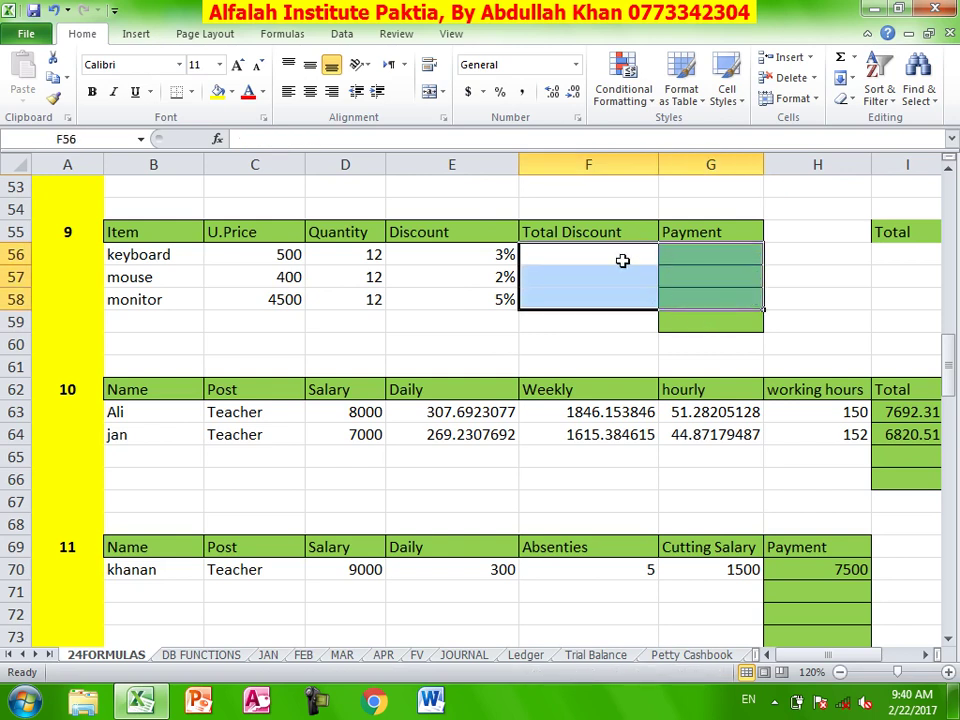
{"action": "left_click", "coordinate": [617, 254]}
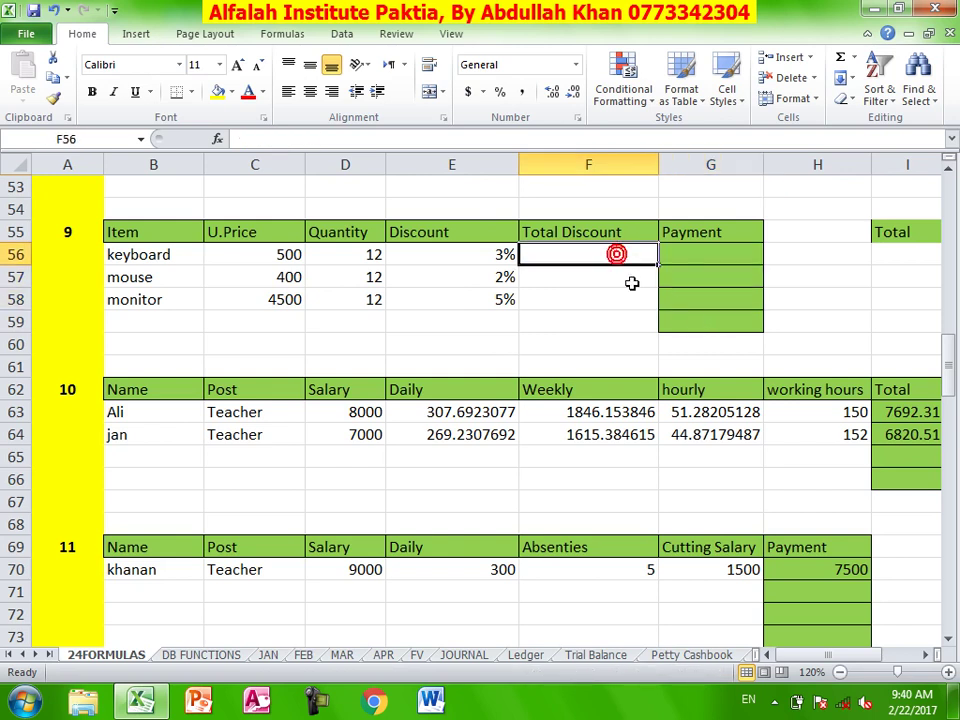
{"action": "left_click", "coordinate": [260, 257]}
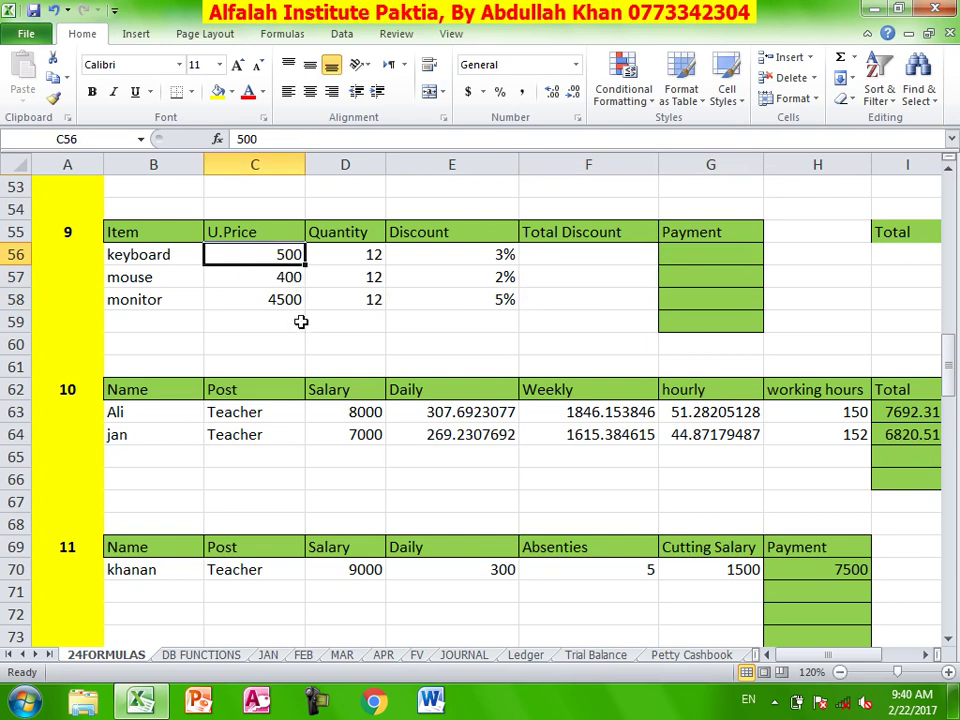
{"action": "left_click", "coordinate": [349, 255]}
{"action": "left_click", "coordinate": [330, 279]}
{"action": "left_click", "coordinate": [333, 295]}
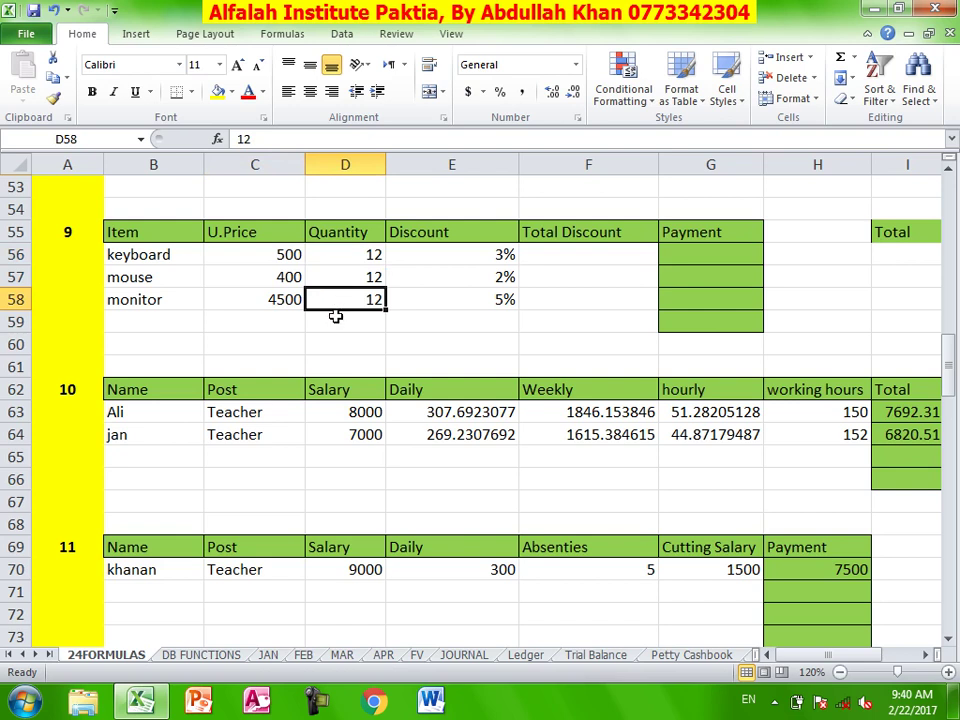
- Enter =C56*D56*E56 in F56 and fill down, giving discounts of 180, 96 and 2700
{"action": "left_click", "coordinate": [531, 255]}
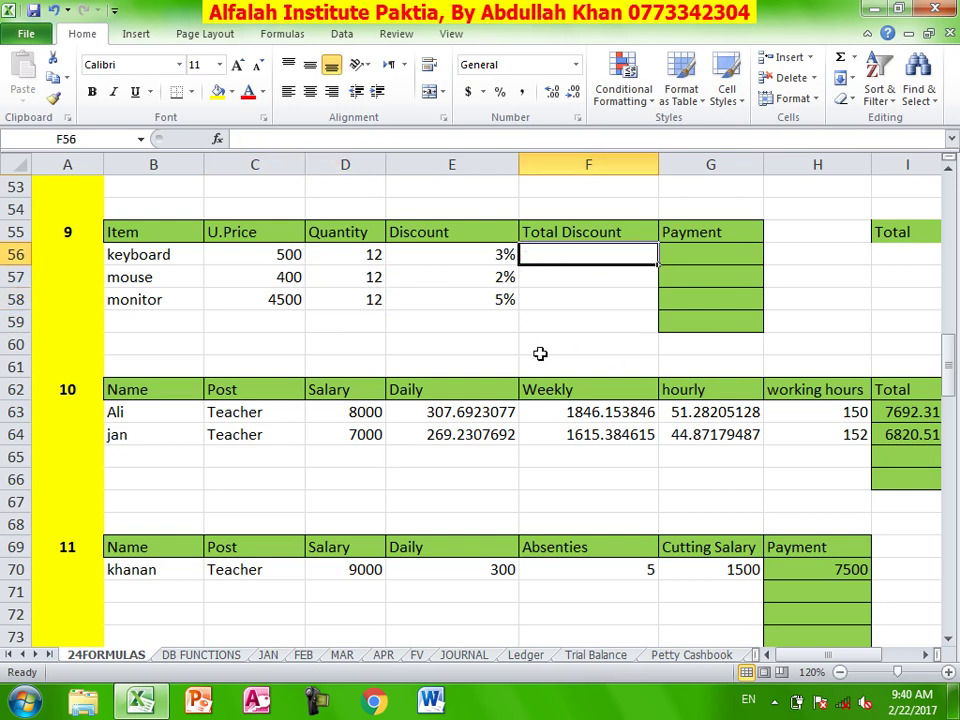
{"action": "type", "text": "="}
{"action": "left_click", "coordinate": [275, 256]}
{"action": "type", "text": "*"}
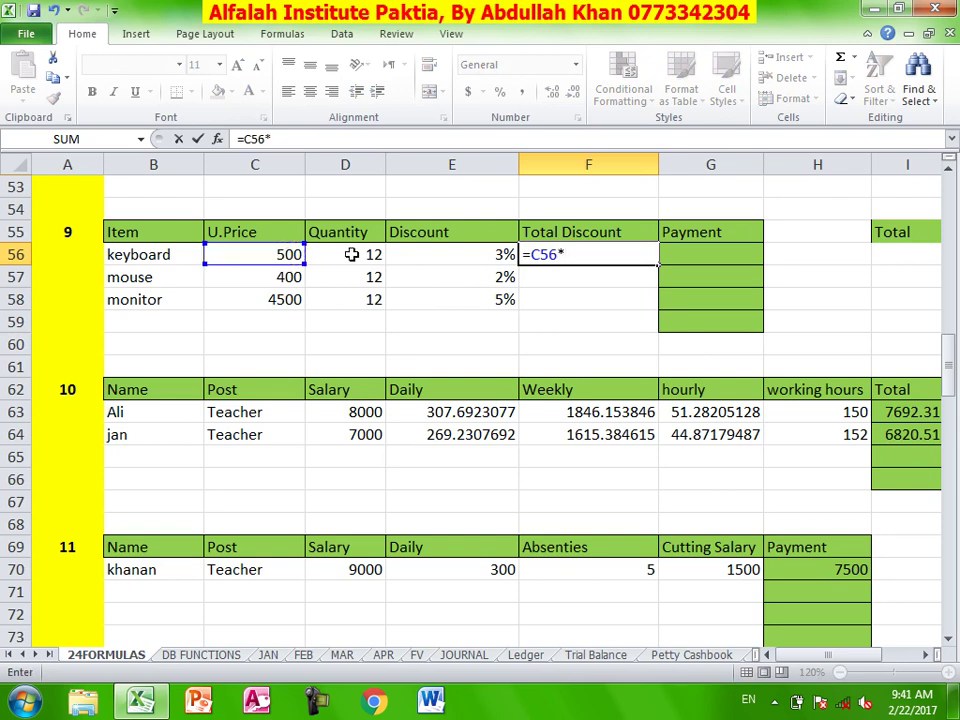
{"action": "left_click", "coordinate": [352, 254]}
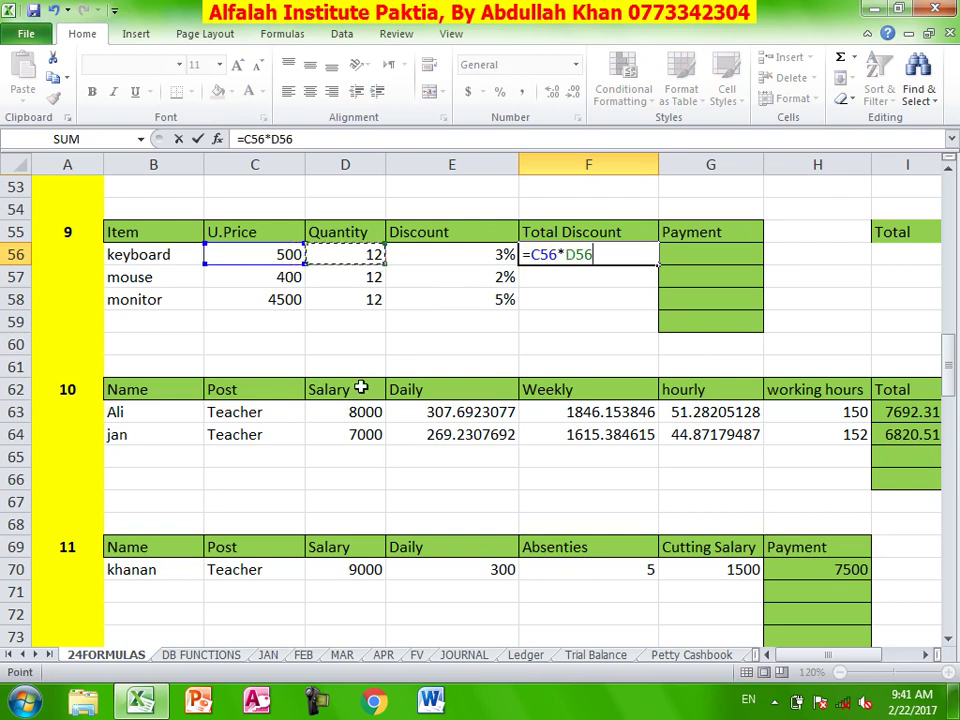
{"action": "type", "text": "*"}
{"action": "left_click", "coordinate": [478, 255]}
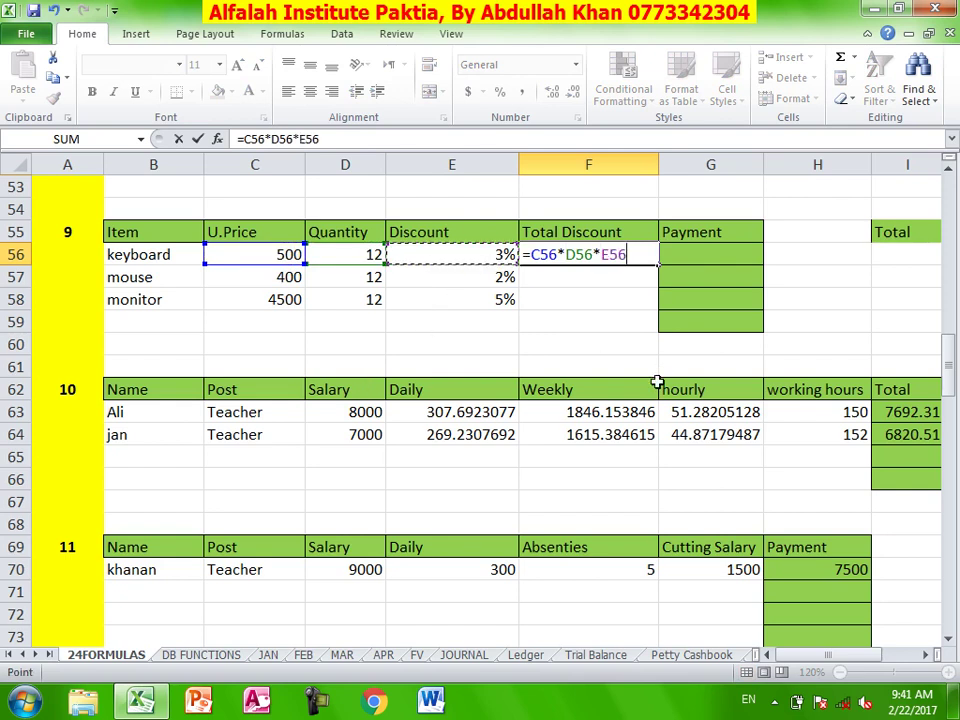
{"action": "key", "text": "Return"}
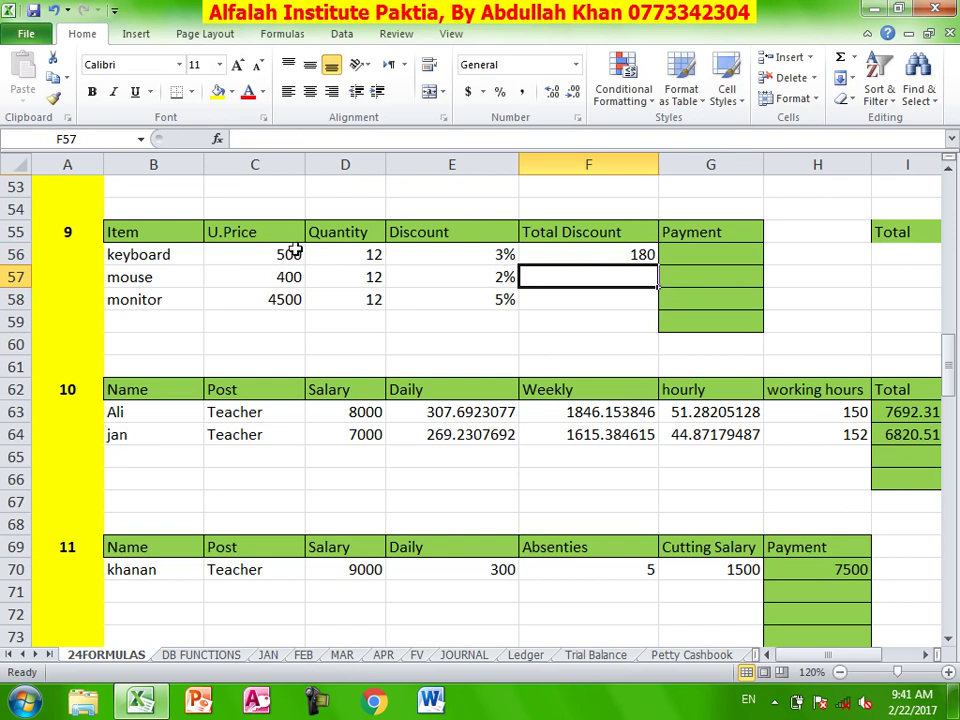
{"action": "left_click", "coordinate": [638, 254]}
{"action": "double_click", "coordinate": [658, 260]}
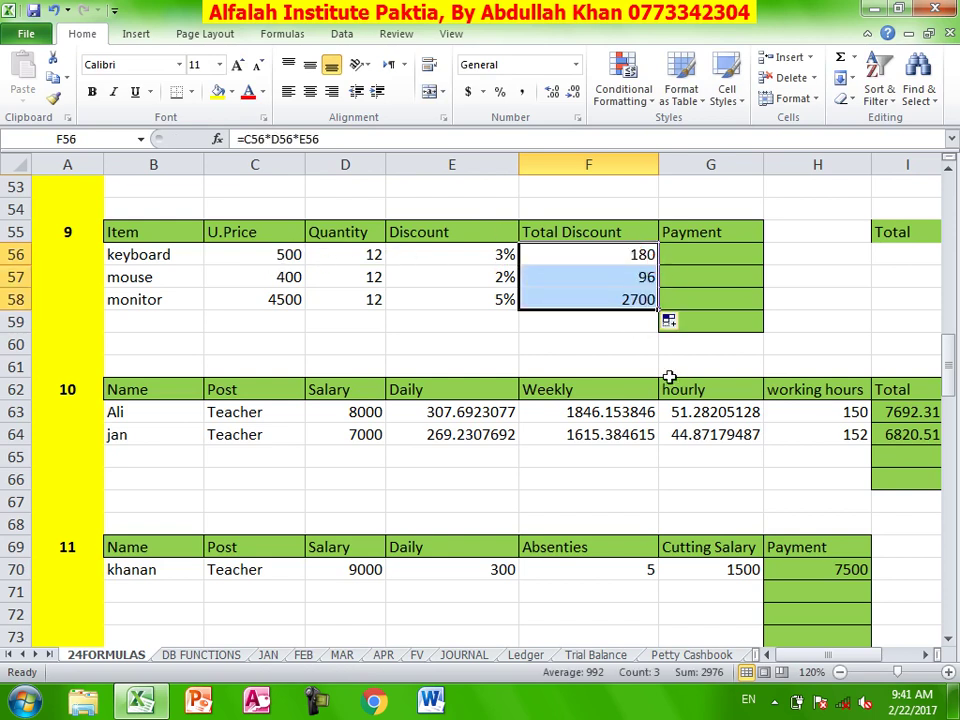
- Enter =C56*D56-F56 in G56 and fill down to G58, giving payments of 5820, 4704 and 51300
{"action": "left_click", "coordinate": [696, 259]}
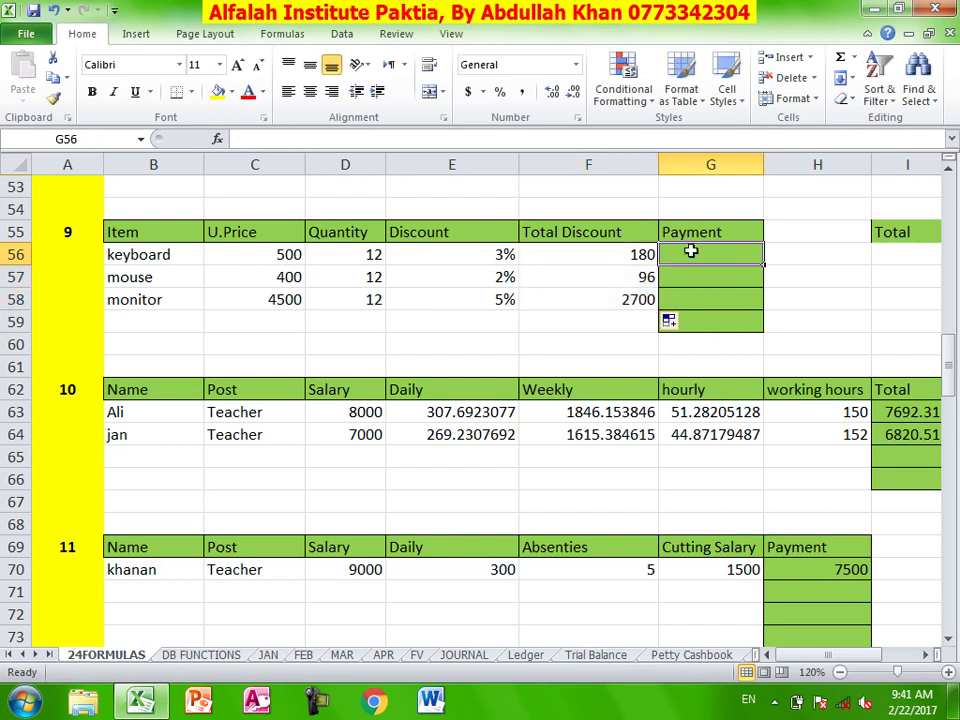
{"action": "type", "text": "="}
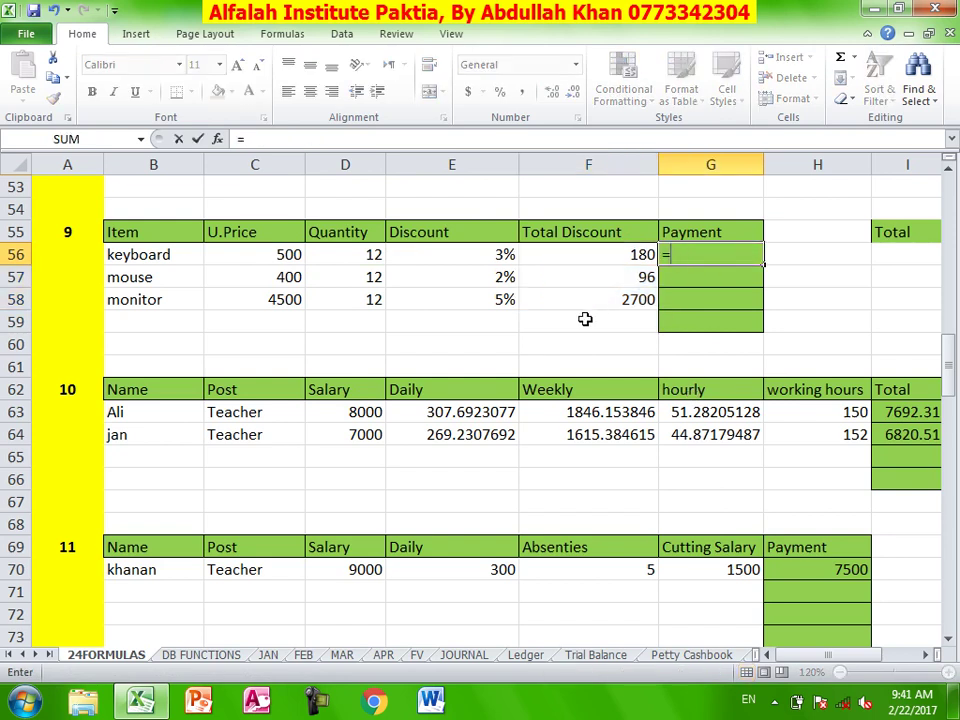
{"action": "left_click", "coordinate": [273, 259]}
{"action": "type", "text": "*"}
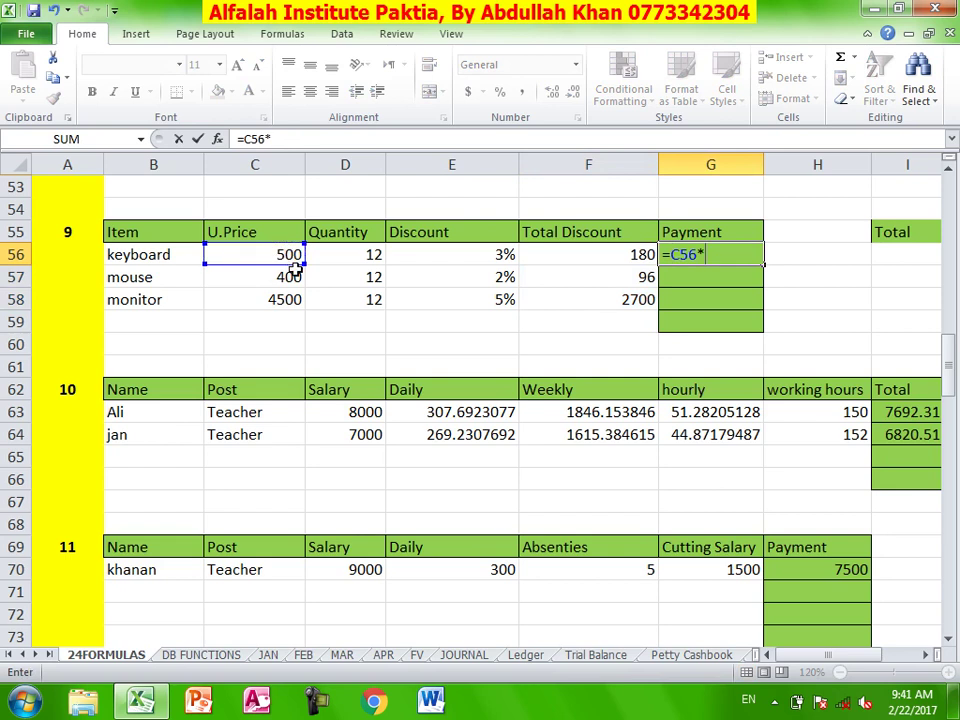
{"action": "left_click", "coordinate": [369, 254]}
{"action": "type", "text": "-"}
{"action": "left_click", "coordinate": [636, 254]}
{"action": "key", "text": "Return"}
{"action": "left_click", "coordinate": [733, 255]}
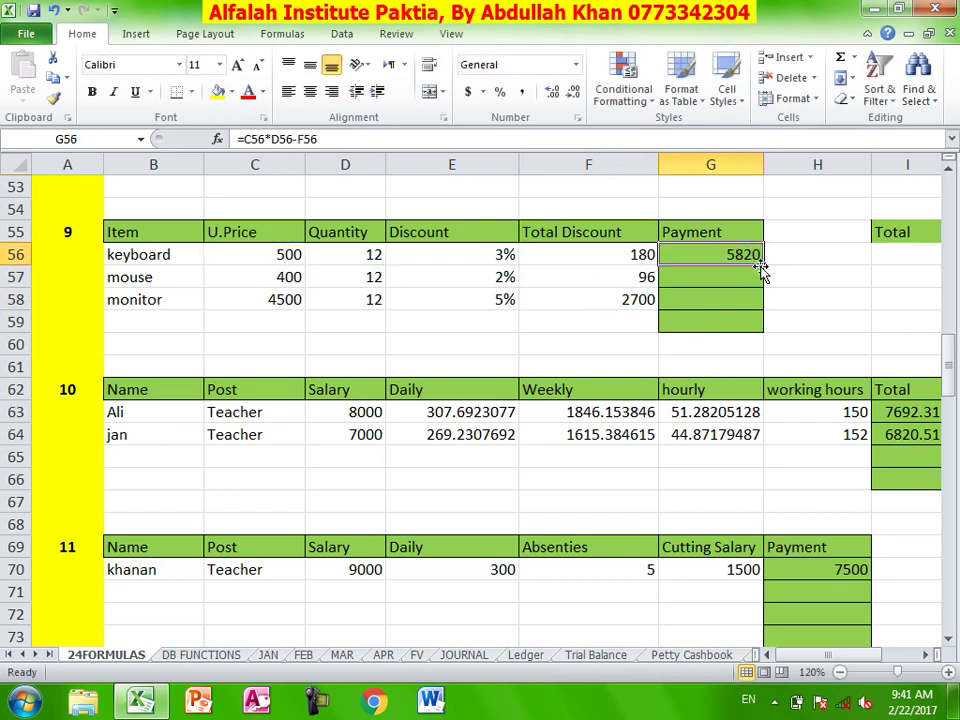
{"action": "left_click_drag", "start_coordinate": [763, 266], "coordinate": [763, 299]}
{"action": "left_click", "coordinate": [712, 340]}
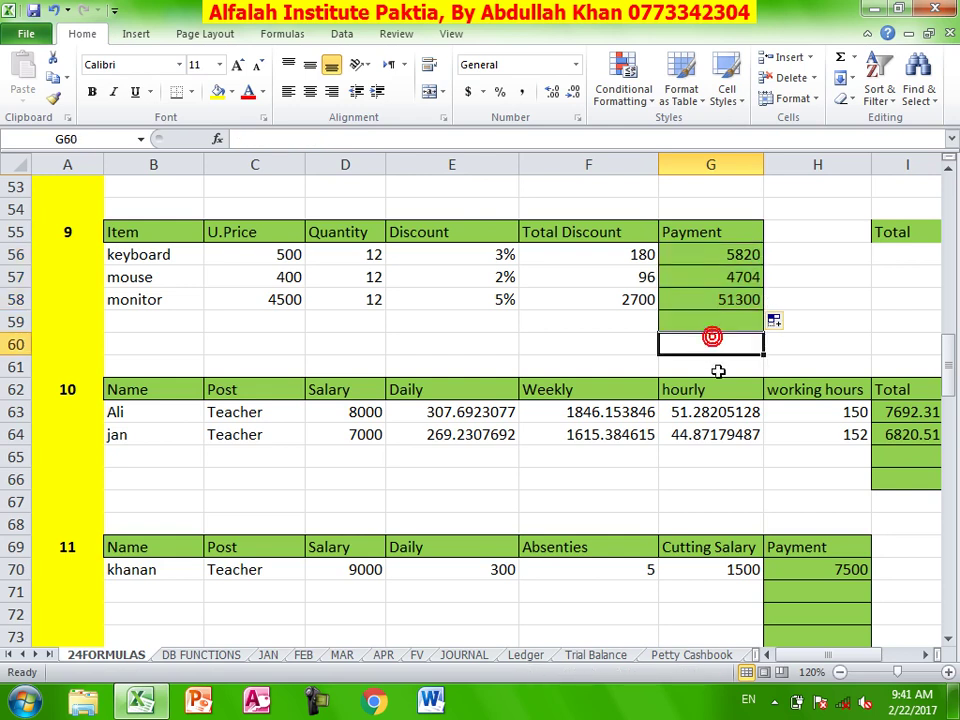
{"action": "scroll", "coordinate": [718, 371], "scroll_direction": "down", "scroll_amount": 1}
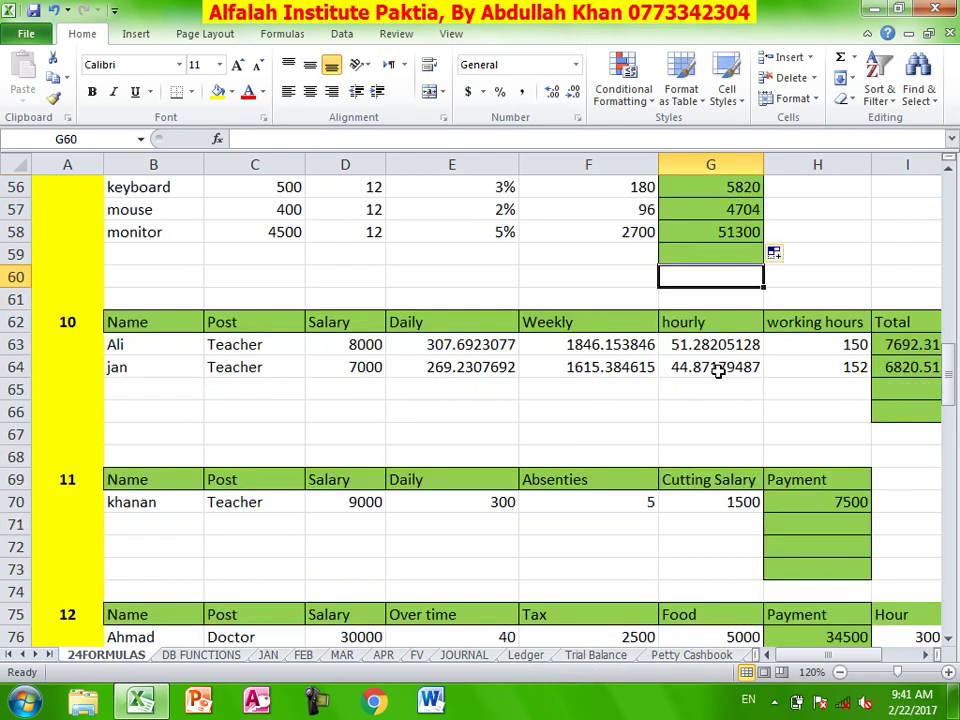
{"action": "scroll", "coordinate": [718, 371], "scroll_direction": "down", "scroll_amount": 1}
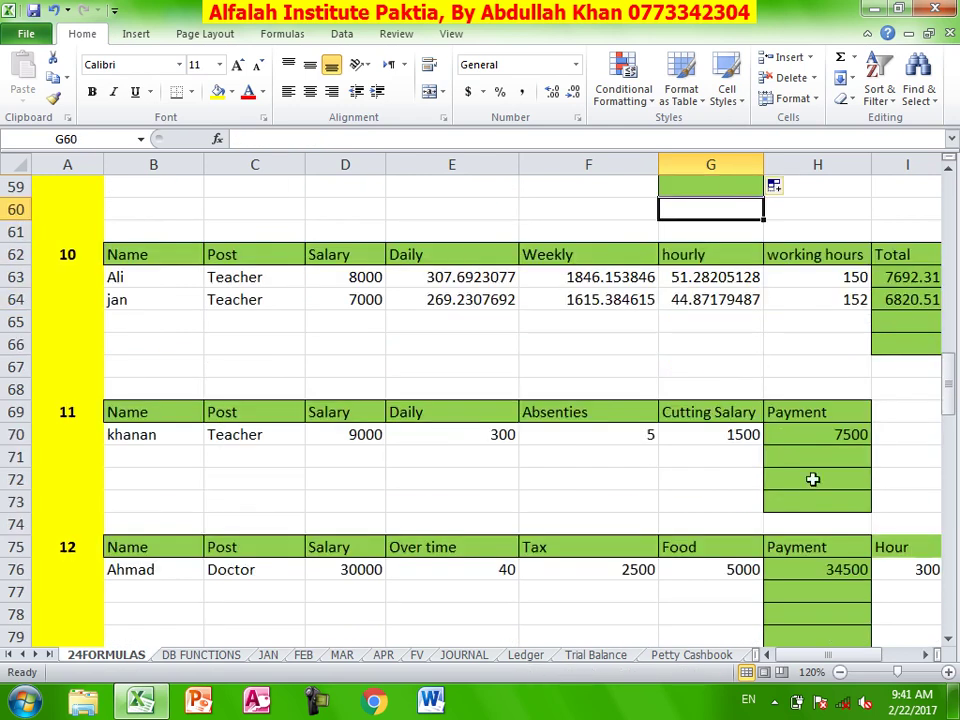
- Clear table 10's calculated salary results
{"action": "left_click", "coordinate": [840, 671]}
{"action": "mouse_move", "coordinate": [815, 307]}
{"action": "left_mouse_down"}
{"action": "mouse_move", "coordinate": [613, 286]}
{"action": "mouse_move", "coordinate": [446, 291]}
{"action": "left_mouse_up"}
{"action": "key", "text": "Delete"}
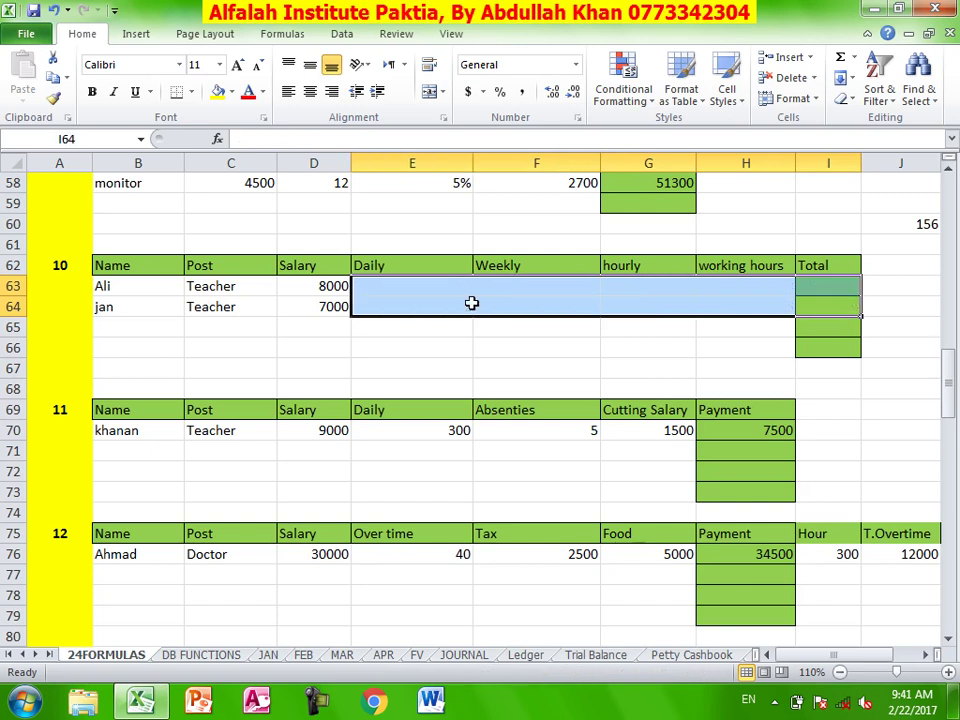
{"action": "left_click", "coordinate": [365, 362]}
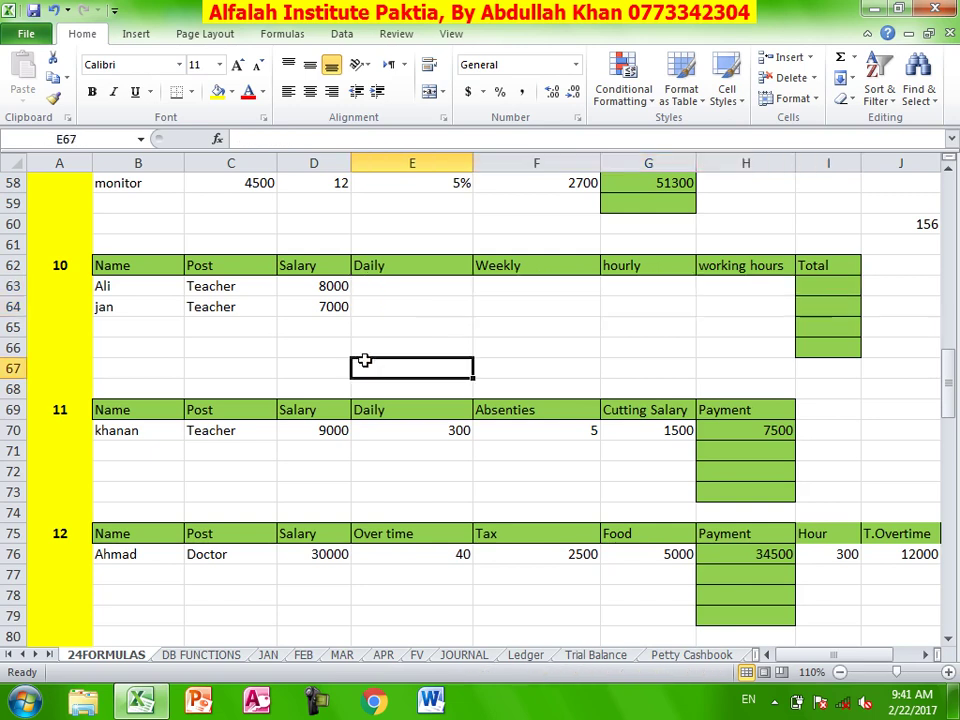
{"action": "left_click", "coordinate": [333, 286]}
{"action": "left_click", "coordinate": [336, 307]}
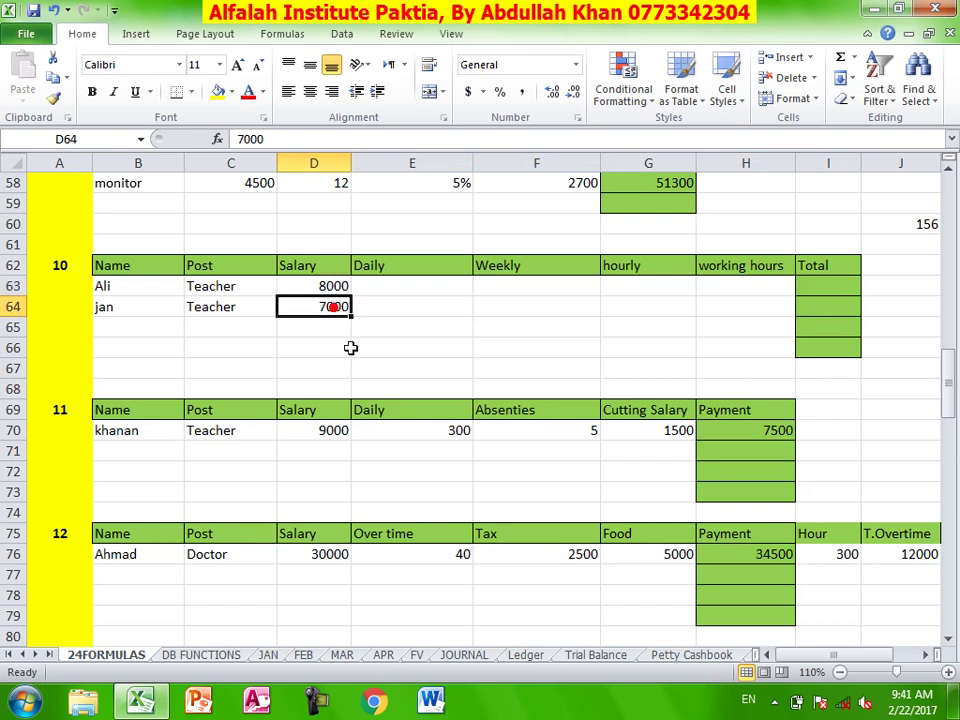
- Enter =D63/26 in E63 and fill down to E64, giving daily pay of 307.69 and 269.23
{"action": "left_click", "coordinate": [383, 287]}
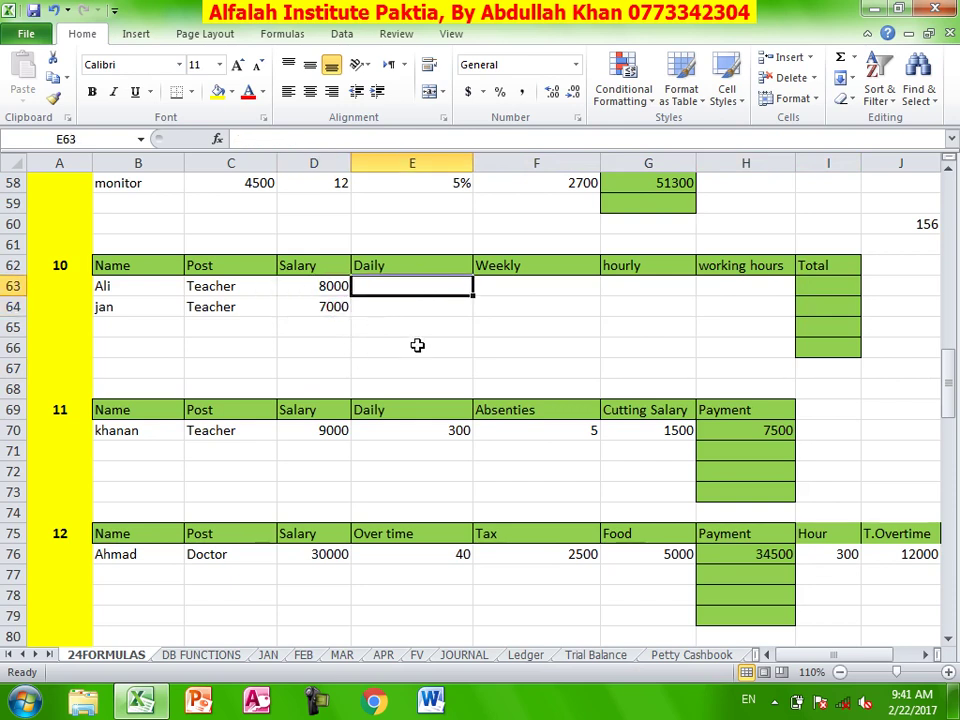
{"action": "type", "text": "="}
{"action": "left_click", "coordinate": [317, 284]}
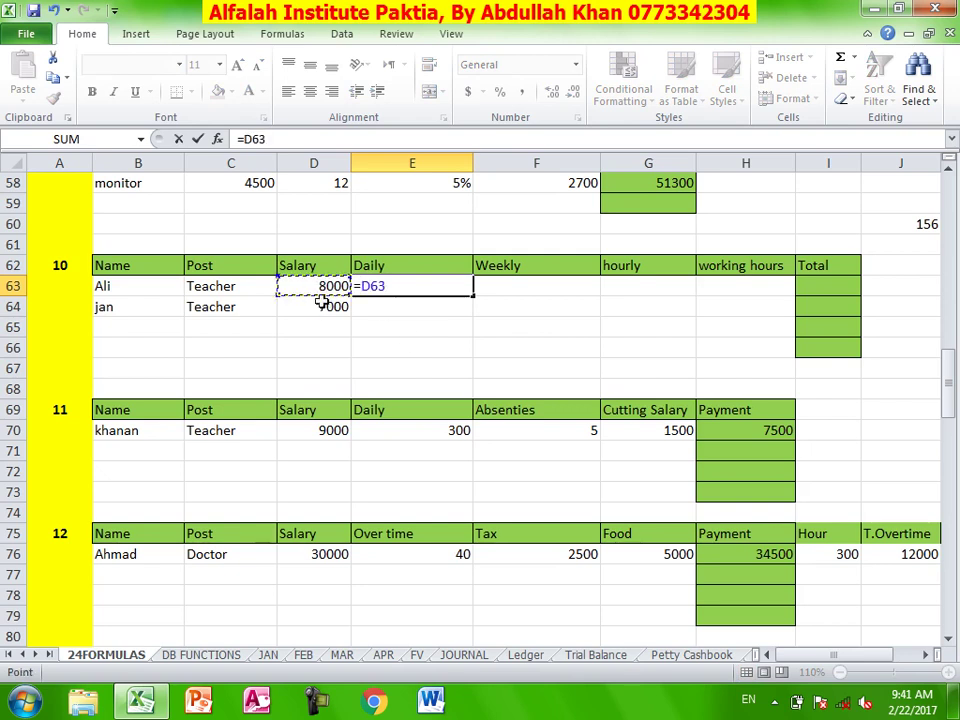
{"action": "type", "text": "/26"}
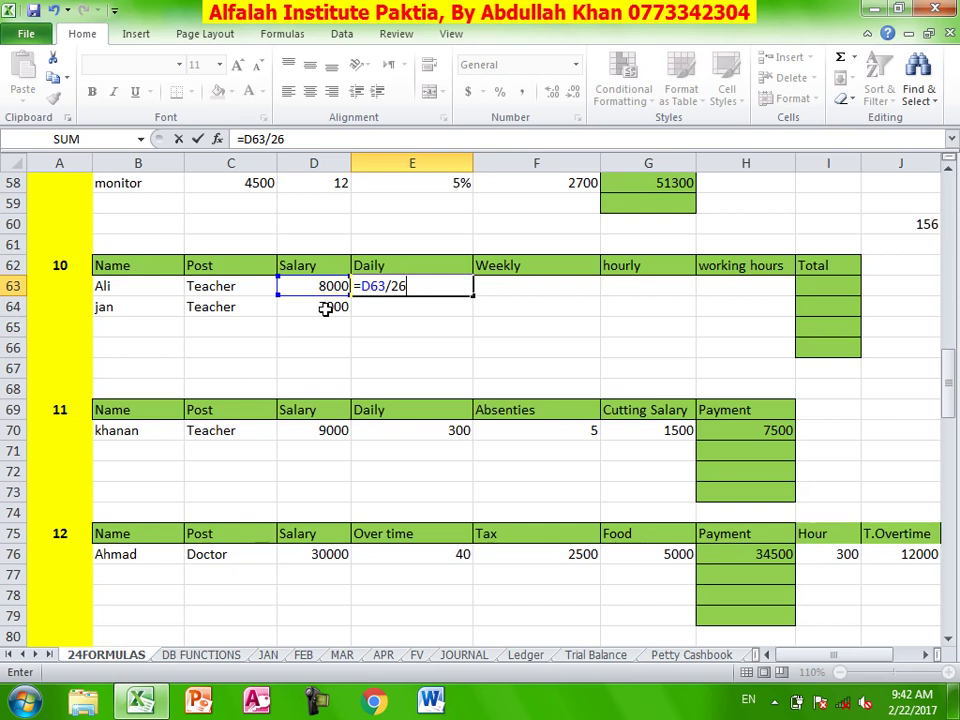
{"action": "key", "text": "Return"}
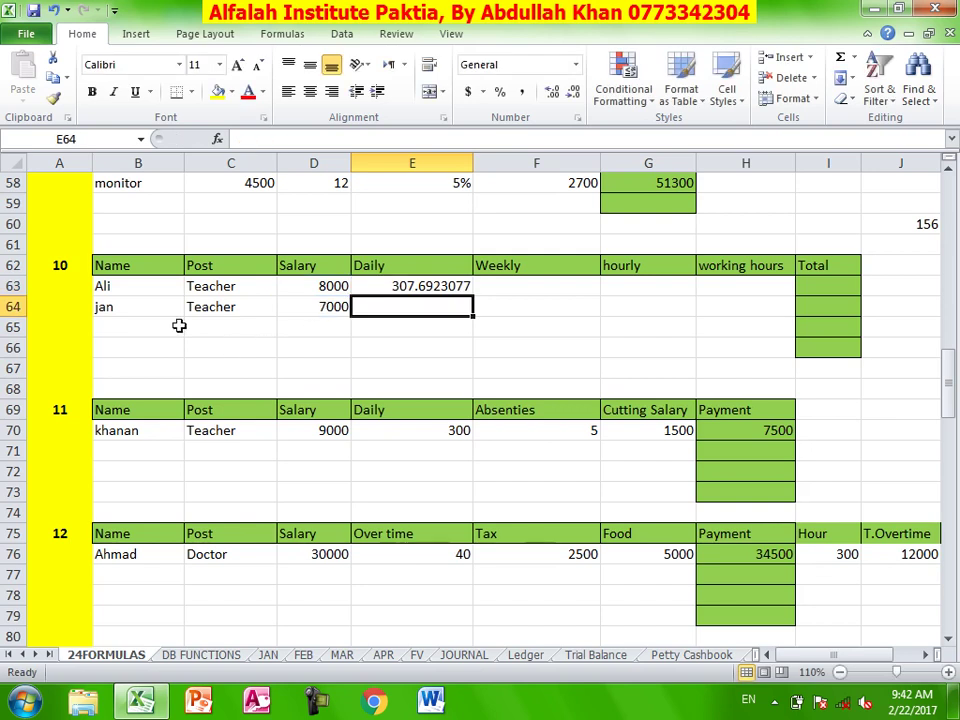
{"action": "left_click", "coordinate": [408, 287]}
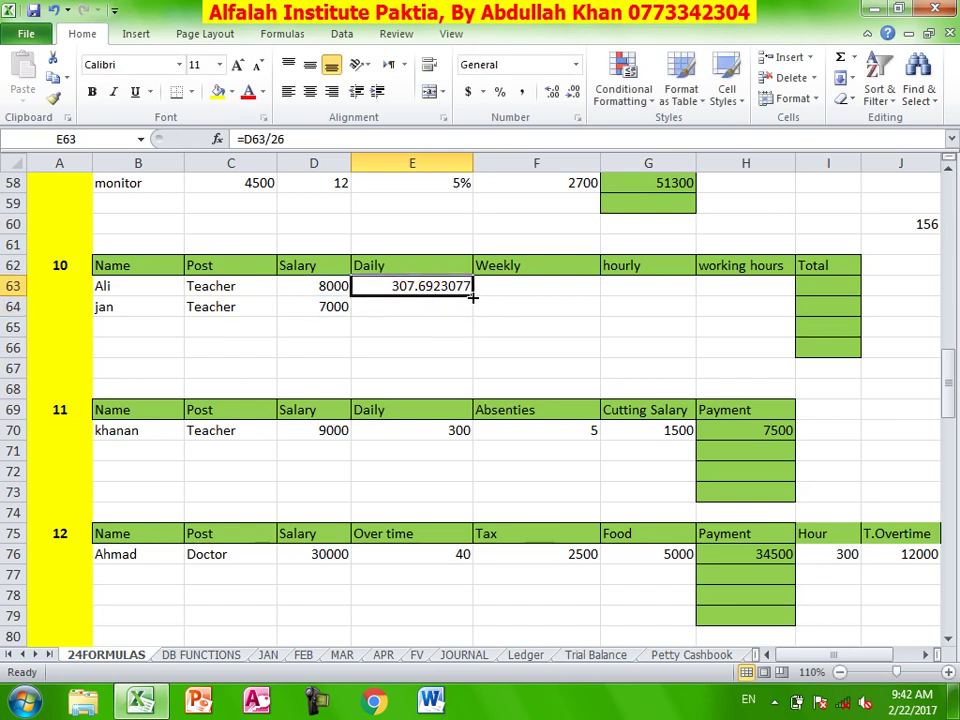
{"action": "left_click_drag", "start_coordinate": [477, 291], "coordinate": [477, 307]}
- Enter =E63*6 in F63 and fill down to F64 for weekly pay of 1846.15 and 1615.38
{"action": "left_click", "coordinate": [523, 283]}
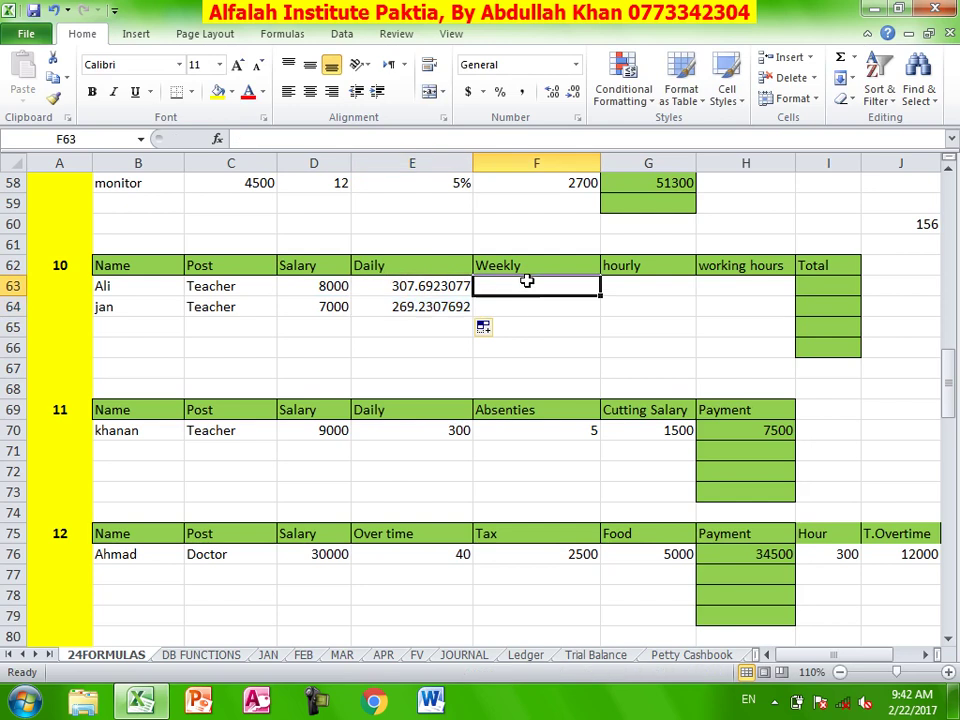
{"action": "type", "text": "="}
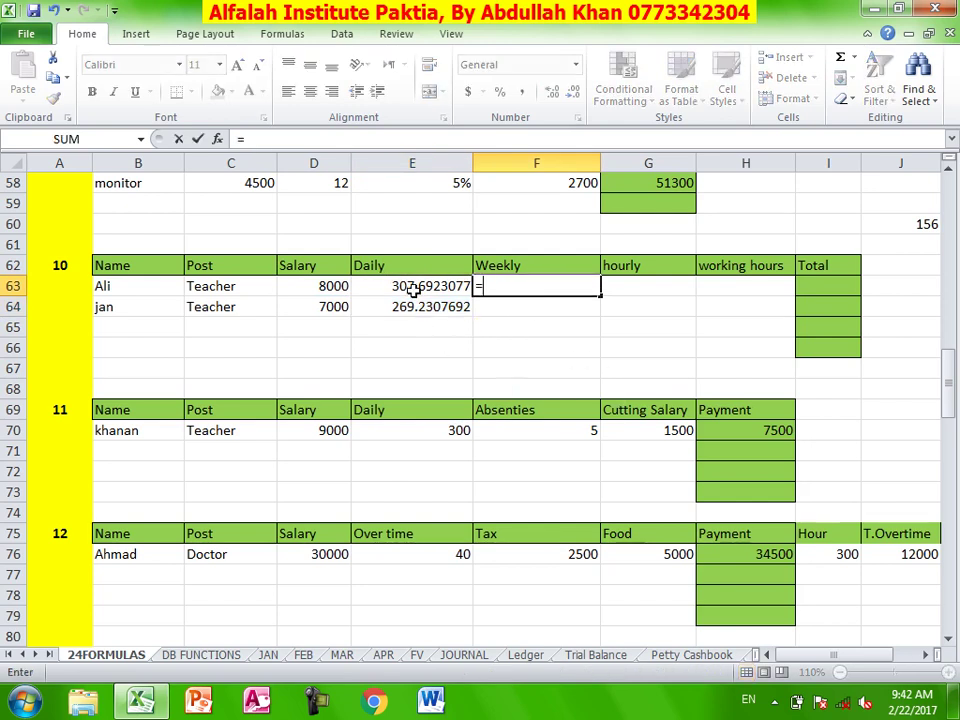
{"action": "left_click", "coordinate": [411, 287]}
{"action": "type", "text": "*"}
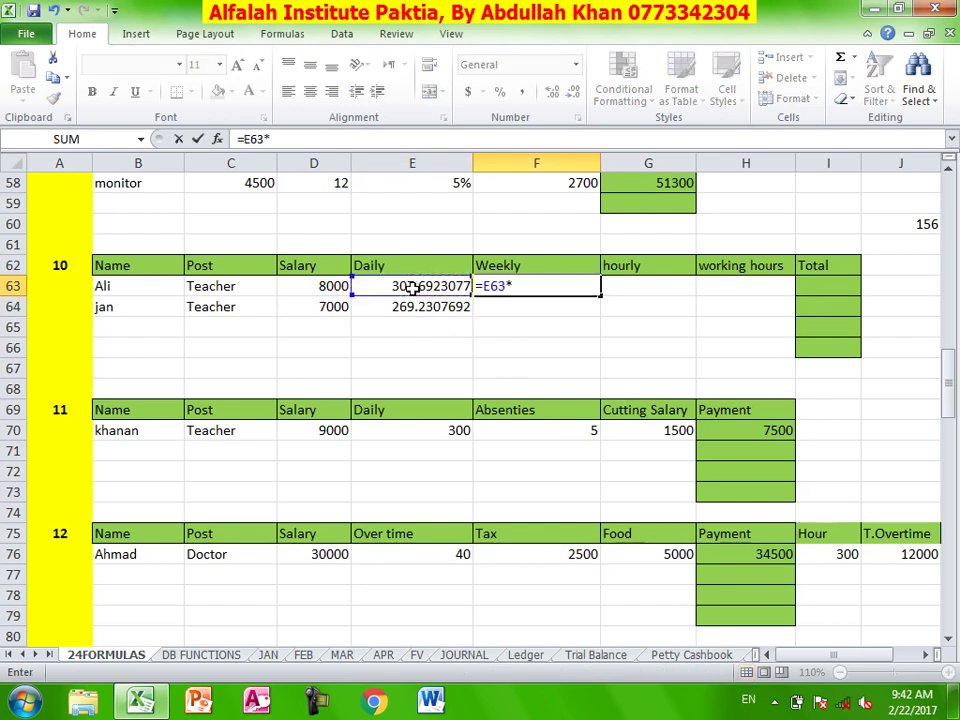
{"action": "type", "text": "6"}
{"action": "key", "text": "Return"}
{"action": "left_click", "coordinate": [567, 290]}
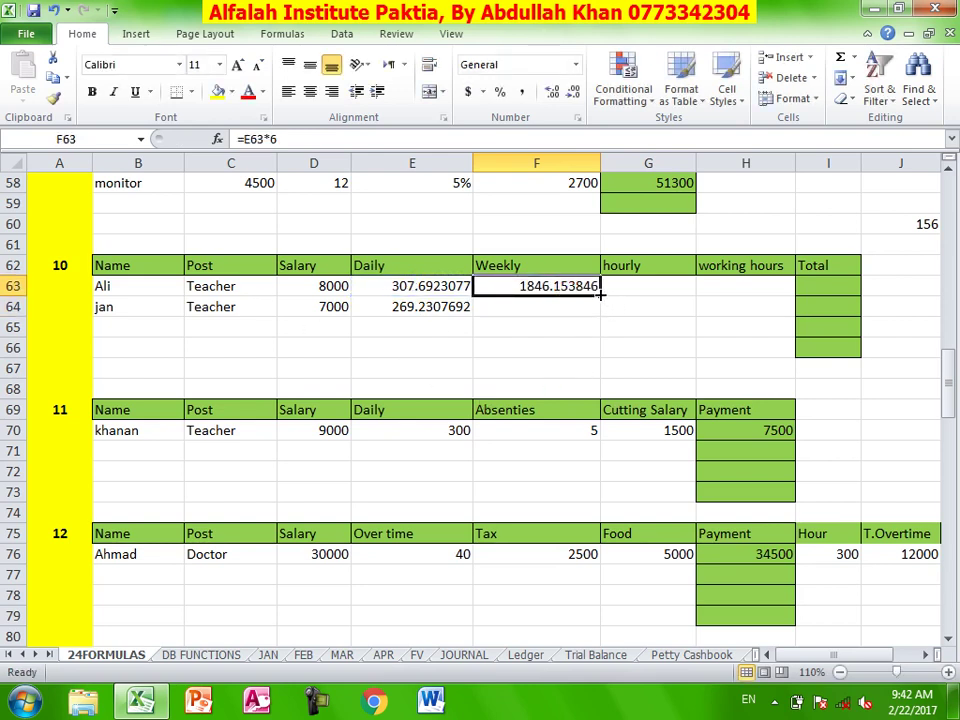
{"action": "left_click_drag", "start_coordinate": [600, 294], "coordinate": [601, 312]}
- Enter =E63/6 in G63 and fill down to G64 for hourly pay of 51.28 and 44.87
{"action": "left_click", "coordinate": [636, 286]}
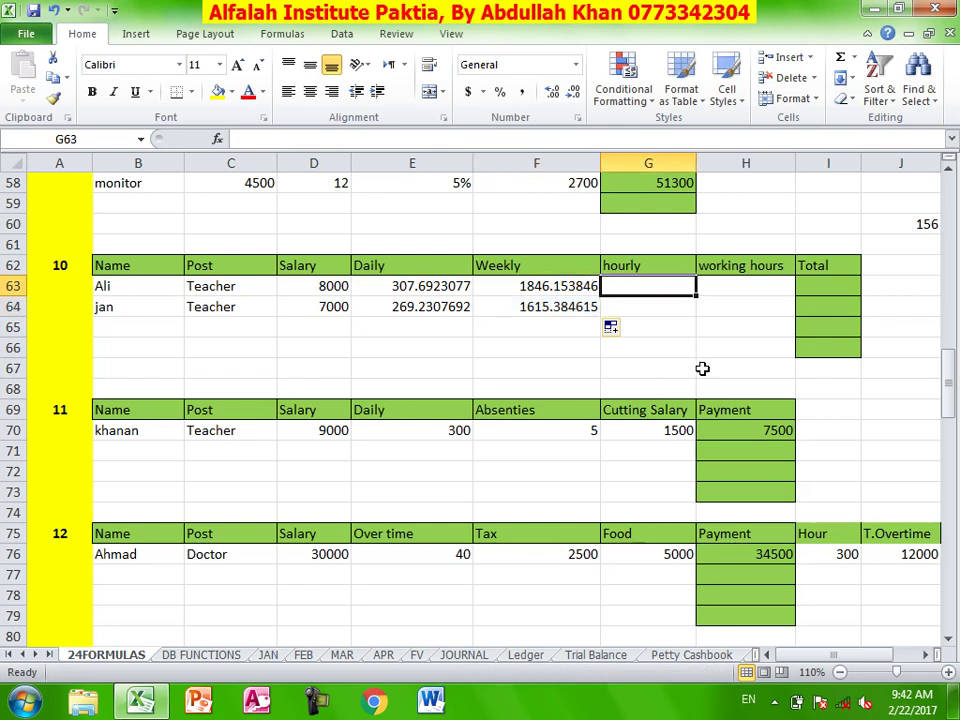
{"action": "type", "text": "="}
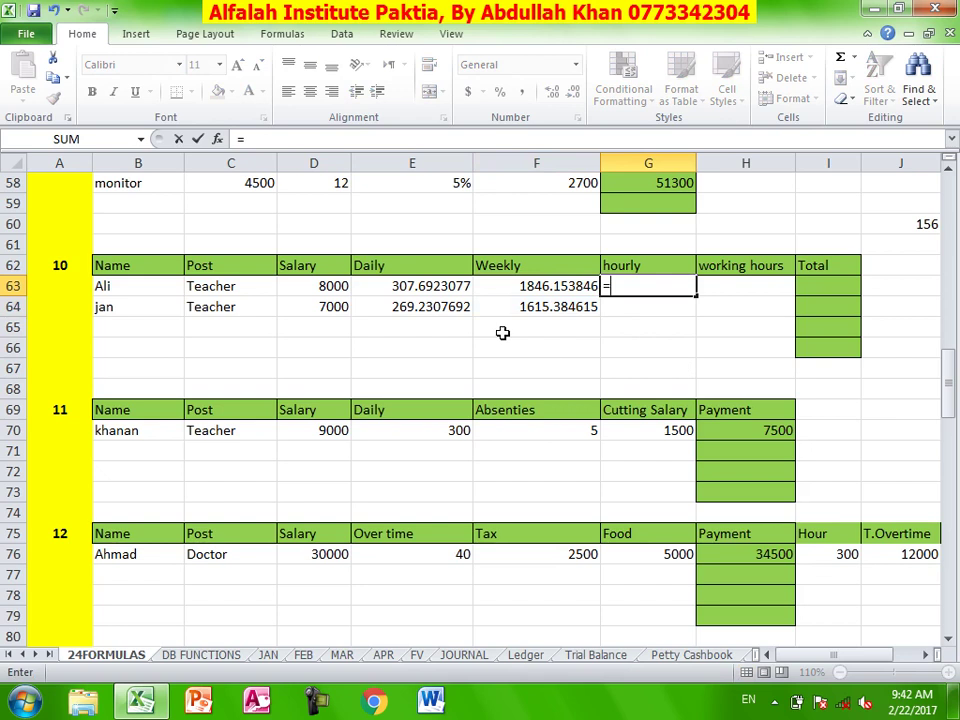
{"action": "left_click", "coordinate": [410, 286]}
{"action": "type", "text": "/"}
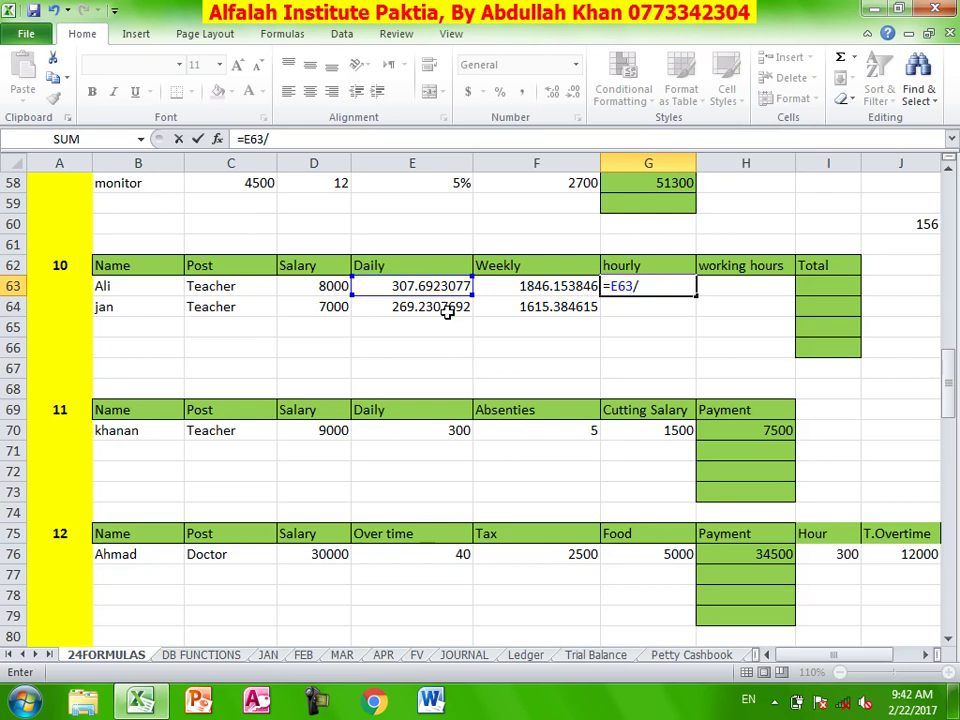
{"action": "type", "text": "6"}
{"action": "key", "text": "Return"}
{"action": "left_click", "coordinate": [676, 285]}
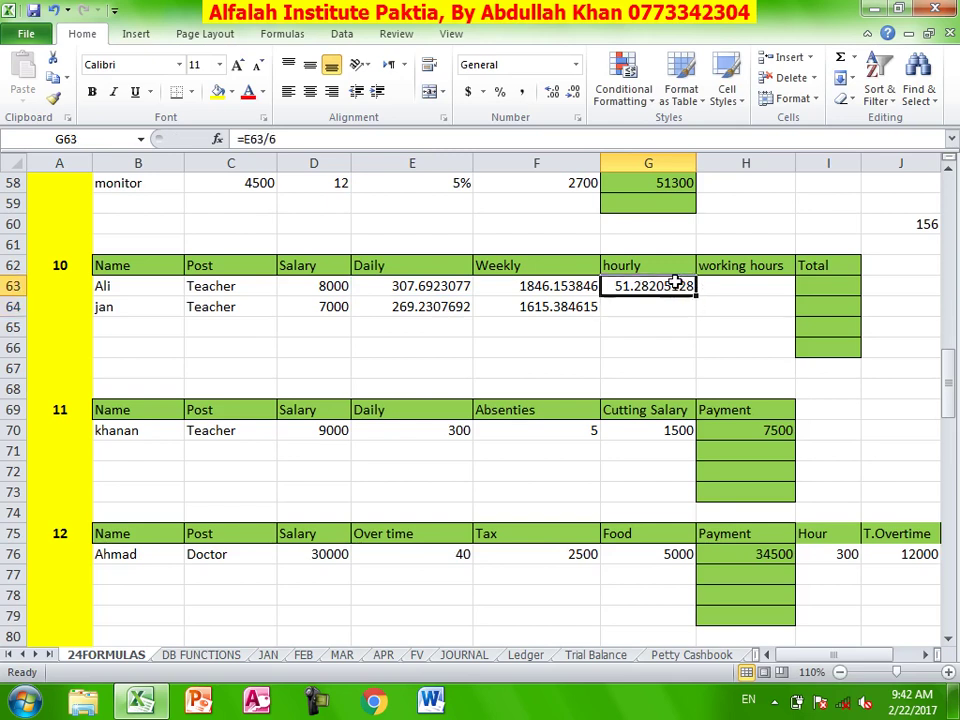
{"action": "left_click_drag", "start_coordinate": [695, 296], "coordinate": [700, 318]}
{"action": "left_click", "coordinate": [745, 285]}
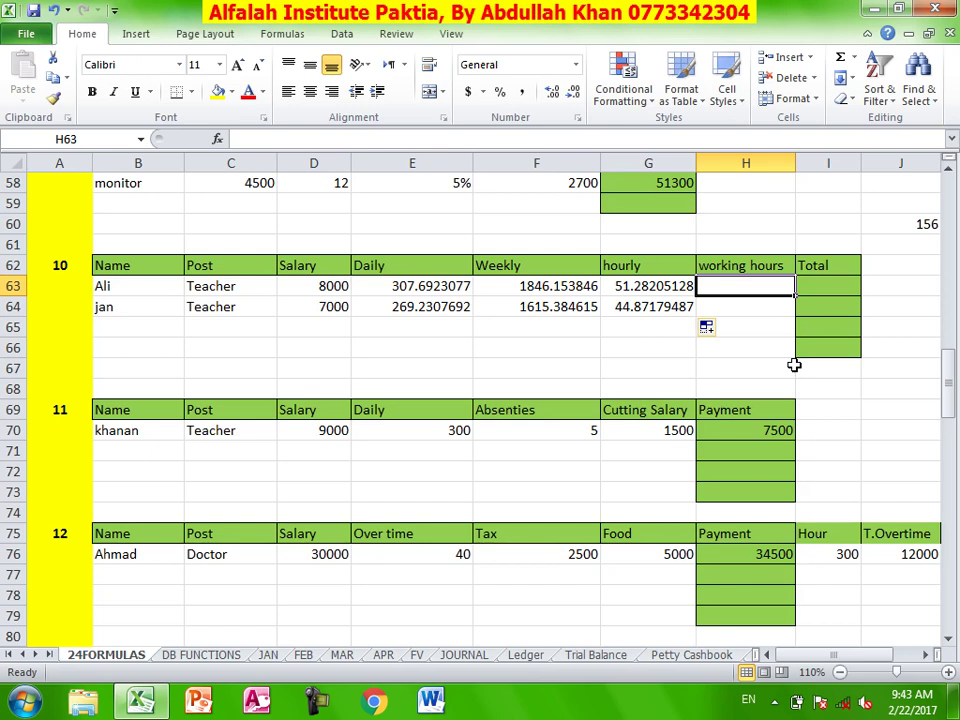
- Enter working hours of 147 in H63 and 150 in H64
{"action": "type", "text": "147"}
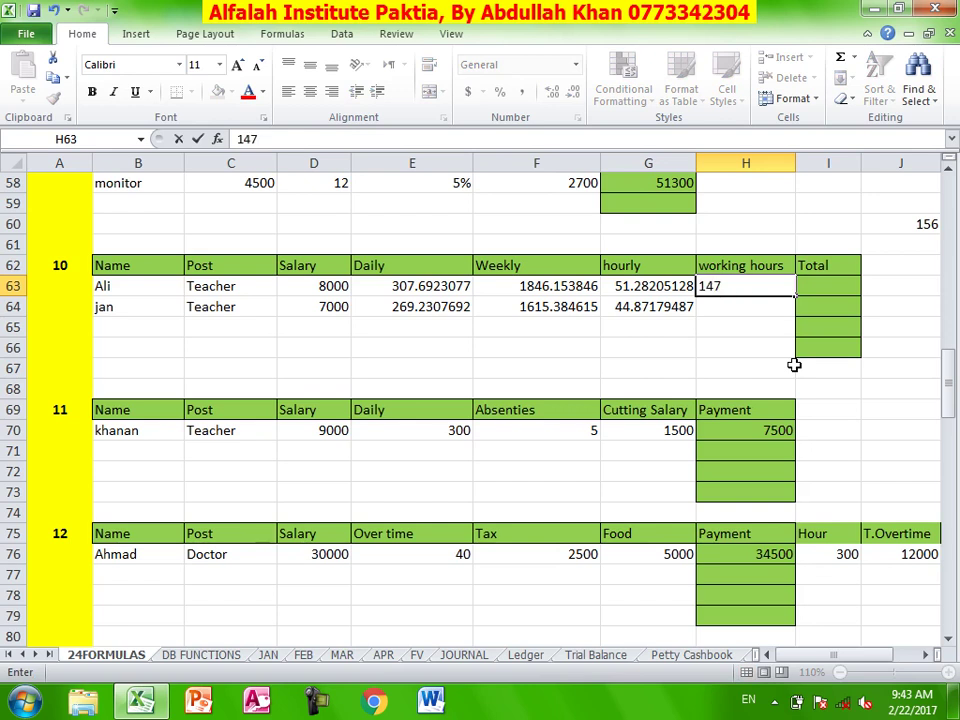
{"action": "key", "text": "Return"}
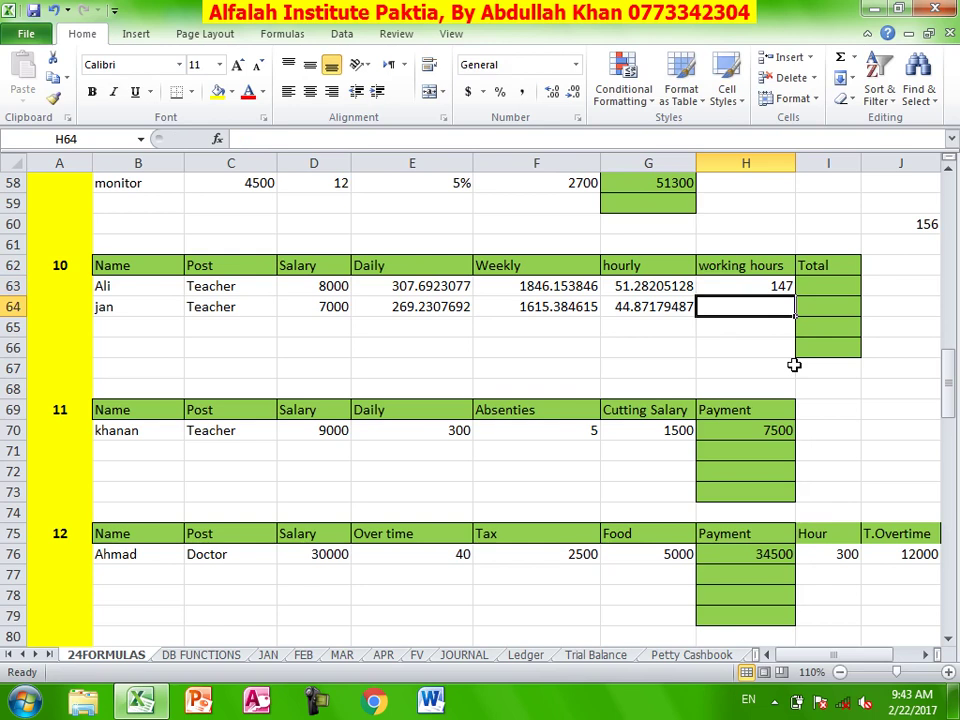
{"action": "type", "text": "148"}
{"action": "key", "text": "BackSpace"}
{"action": "key", "text": "BackSpace"}
{"action": "type", "text": "0"}
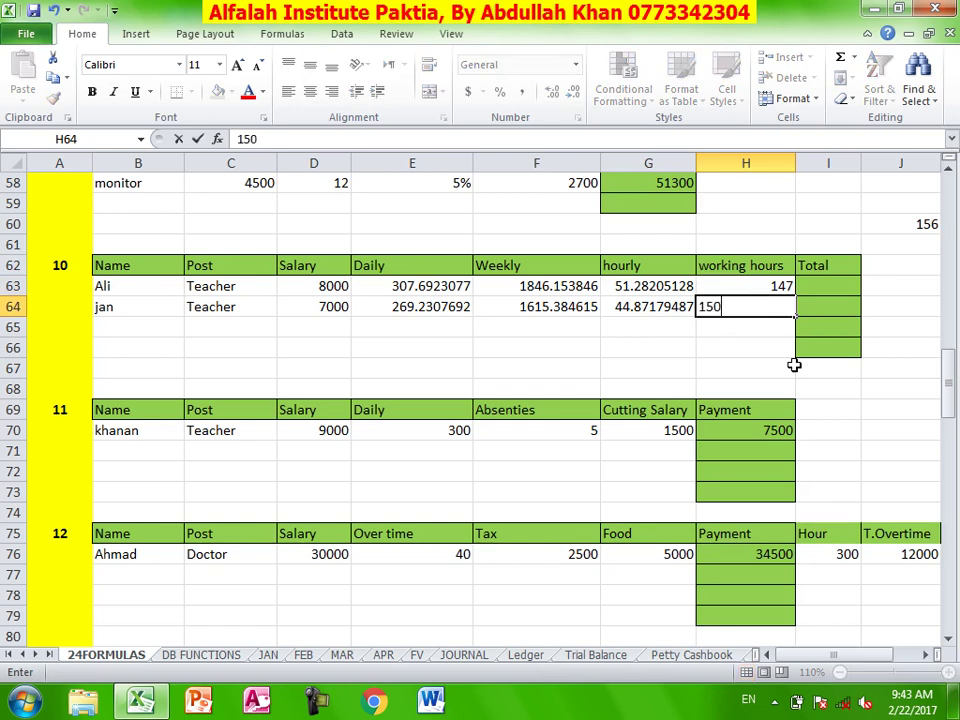
{"action": "key", "text": "Return"}
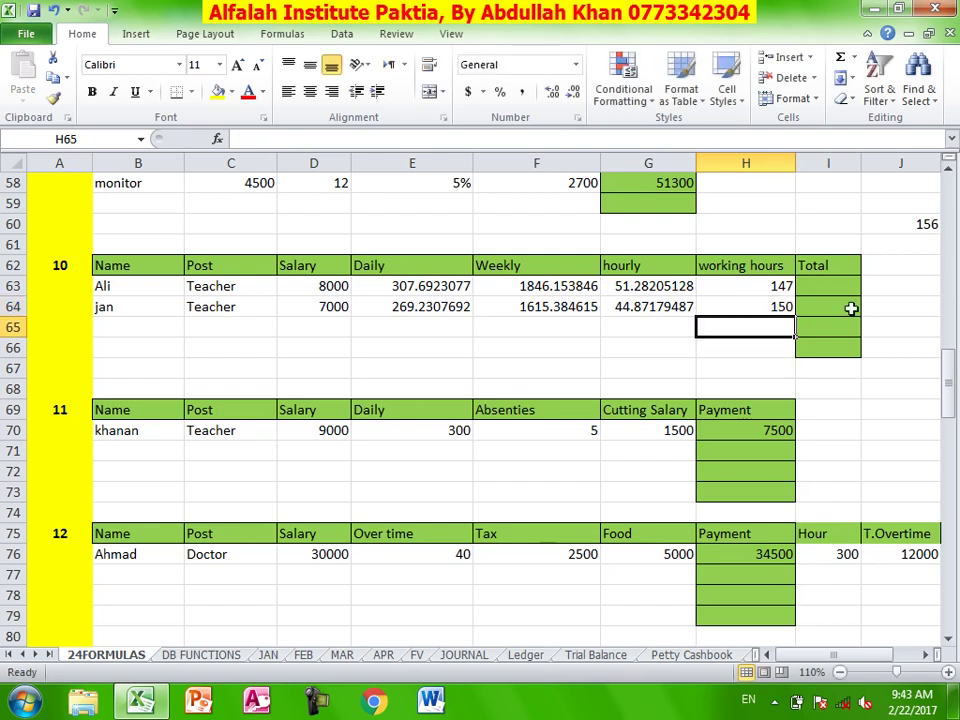
- Enter =G63*H63 in I63 and fill down to I64, giving totals of 7538.462 and 6730.769
{"action": "left_click", "coordinate": [806, 281]}
{"action": "type", "text": "="}
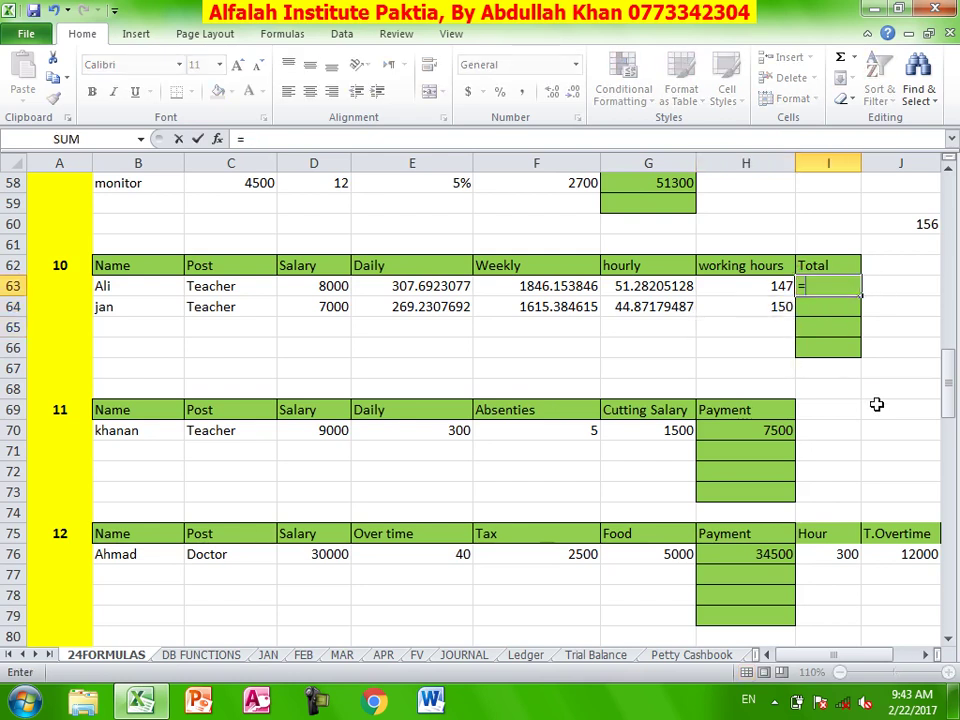
{"action": "left_click", "coordinate": [640, 288]}
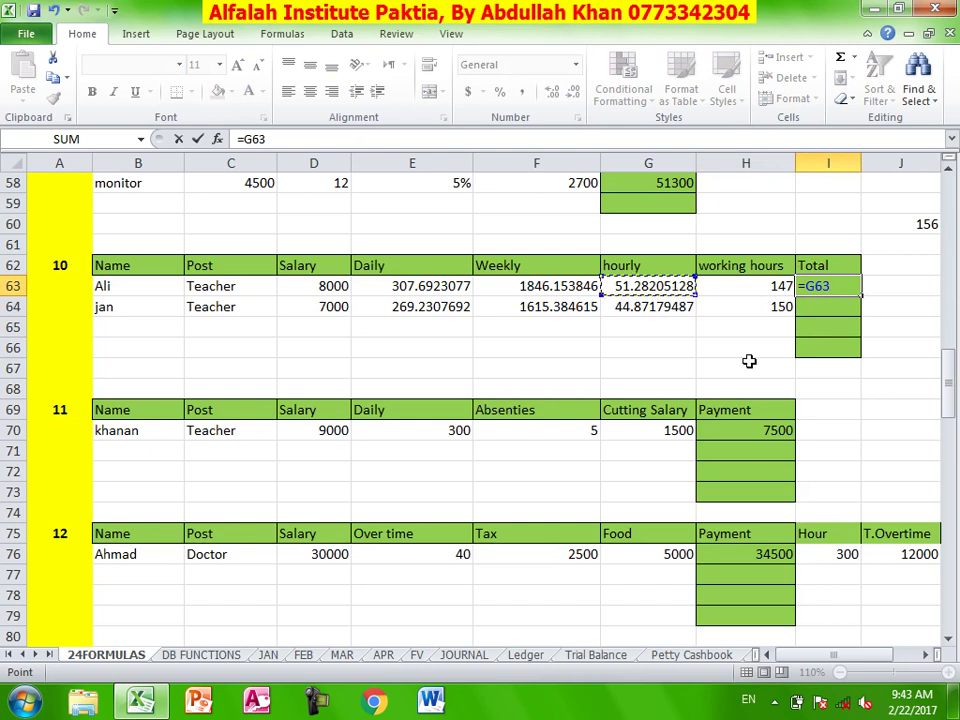
{"action": "type", "text": "*"}
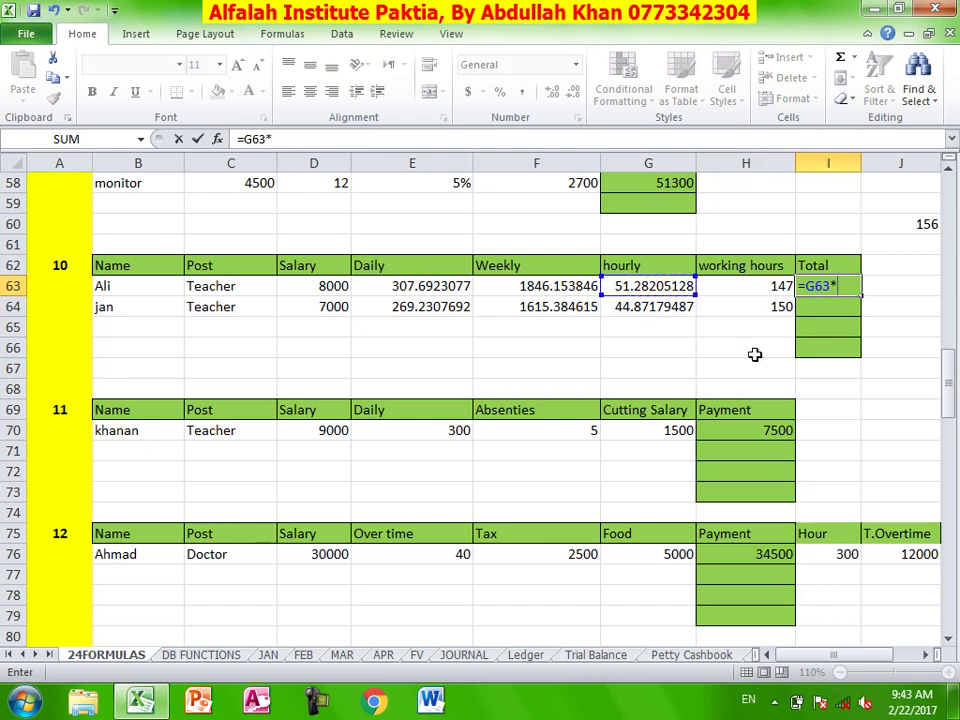
{"action": "left_click", "coordinate": [773, 287]}
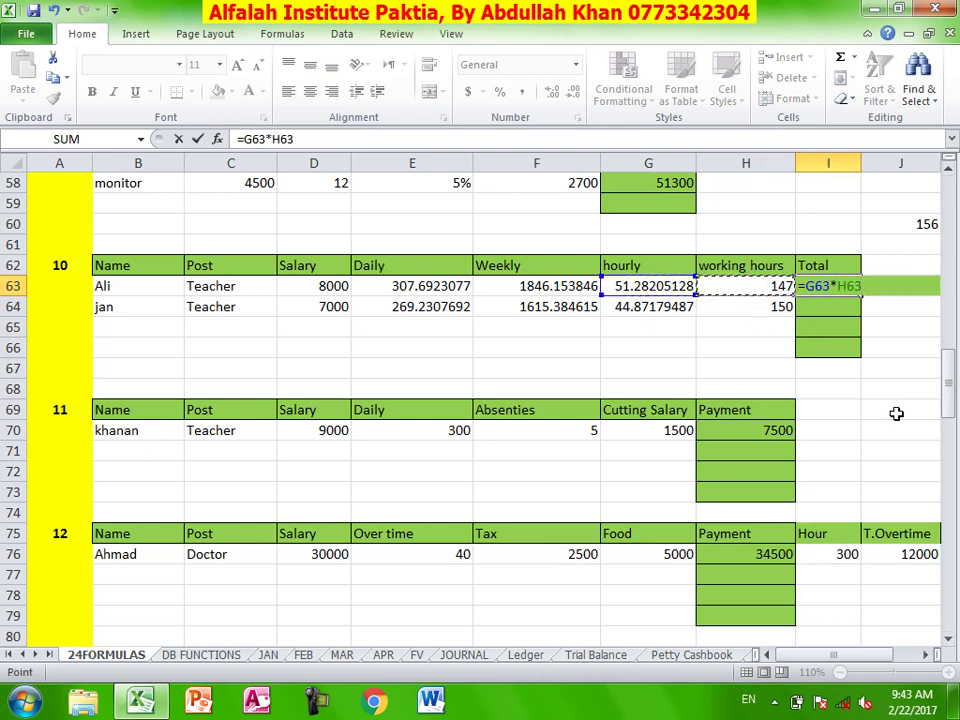
{"action": "key", "text": "Return"}
{"action": "left_click", "coordinate": [812, 287]}
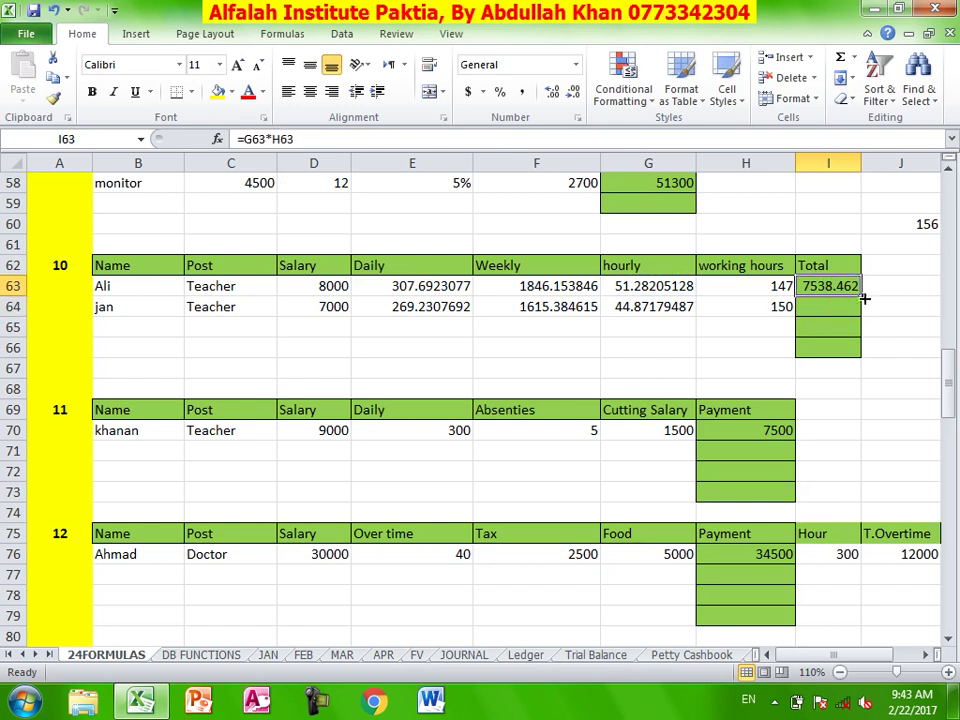
{"action": "left_click_drag", "start_coordinate": [861, 296], "coordinate": [860, 317]}
{"action": "left_click", "coordinate": [827, 304]}
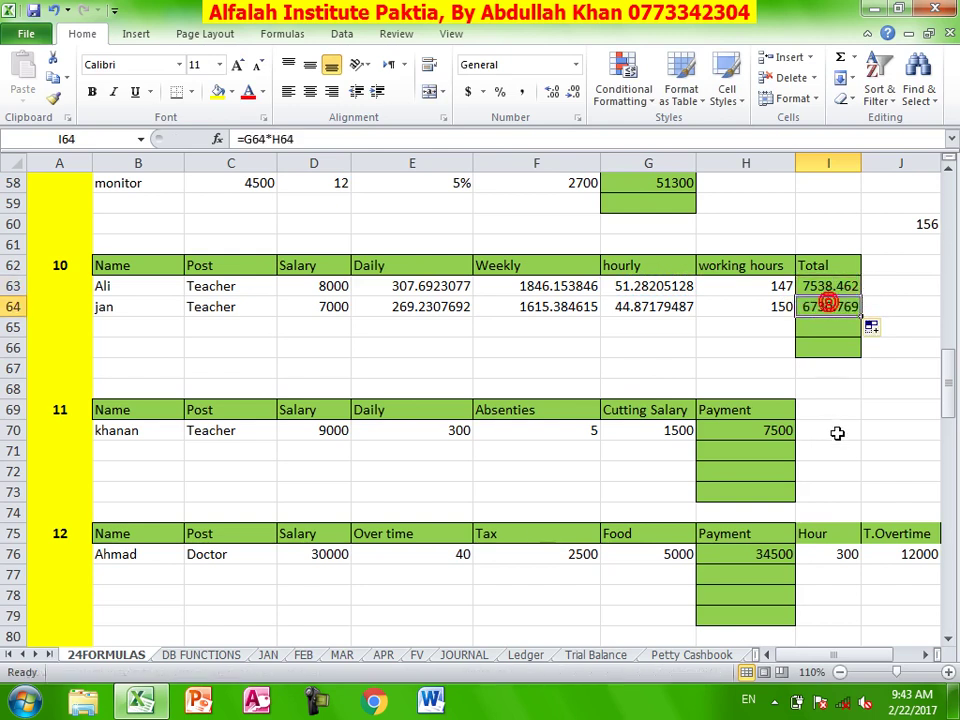
{"action": "scroll", "coordinate": [837, 432], "scroll_direction": "down", "scroll_amount": 1}
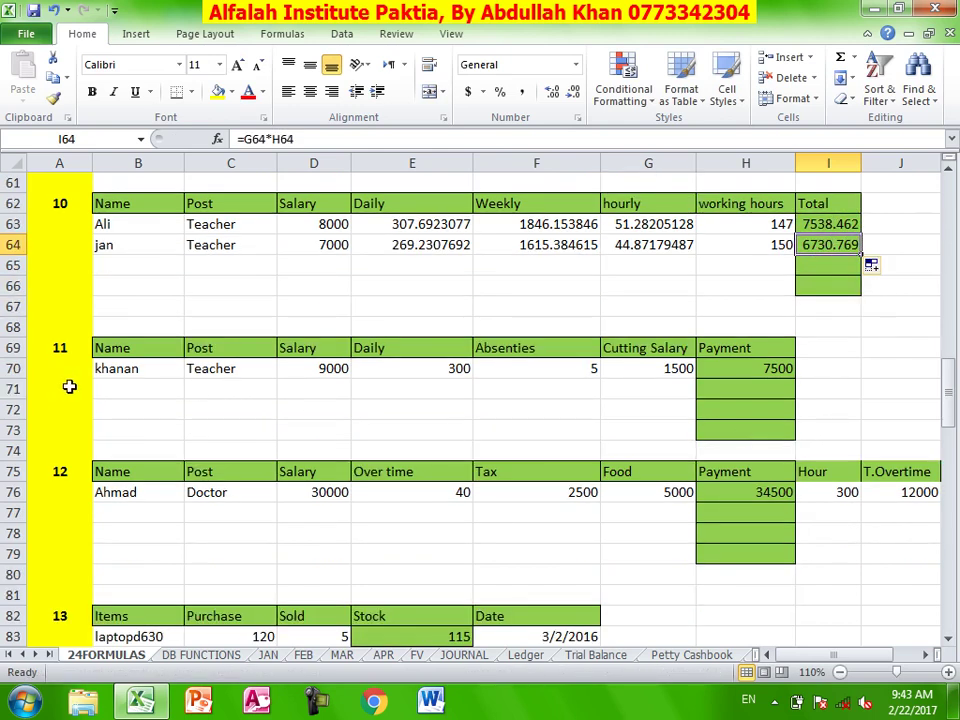
{"action": "left_click", "coordinate": [122, 371]}
- Review khanan's row and clear the old Cutting Salary and Payment results
{"action": "left_click", "coordinate": [227, 370]}
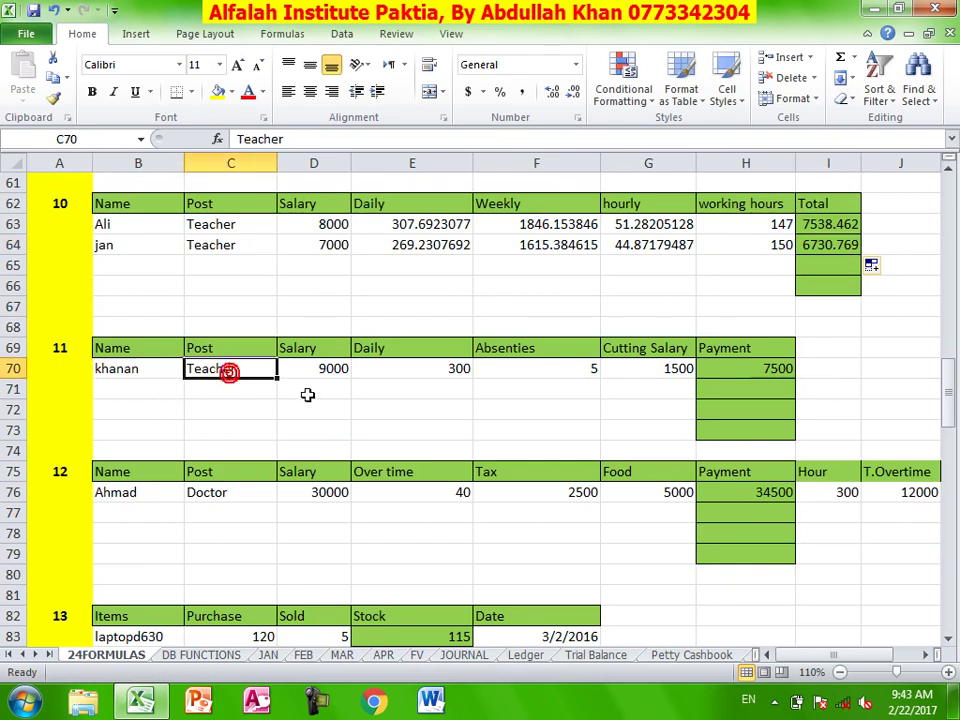
{"action": "left_click", "coordinate": [324, 376]}
{"action": "mouse_move", "coordinate": [443, 373]}
{"action": "left_mouse_down"}
{"action": "mouse_move", "coordinate": [501, 373]}
{"action": "mouse_move", "coordinate": [469, 381]}
{"action": "left_mouse_up"}
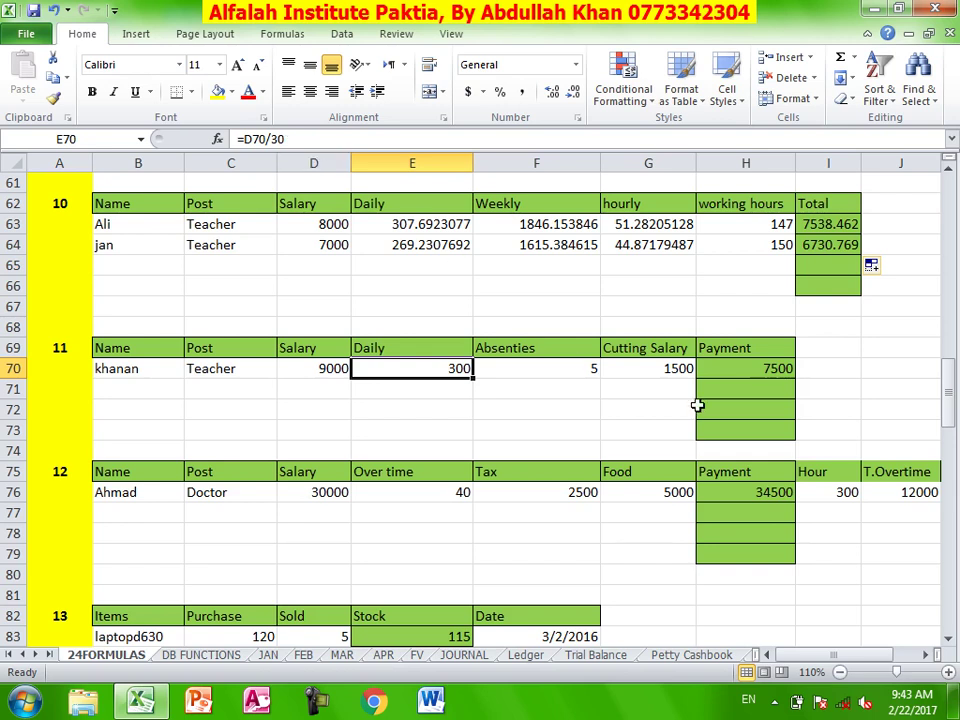
{"action": "left_click", "coordinate": [663, 368]}
{"action": "left_click_drag", "start_coordinate": [663, 368], "coordinate": [735, 368]}
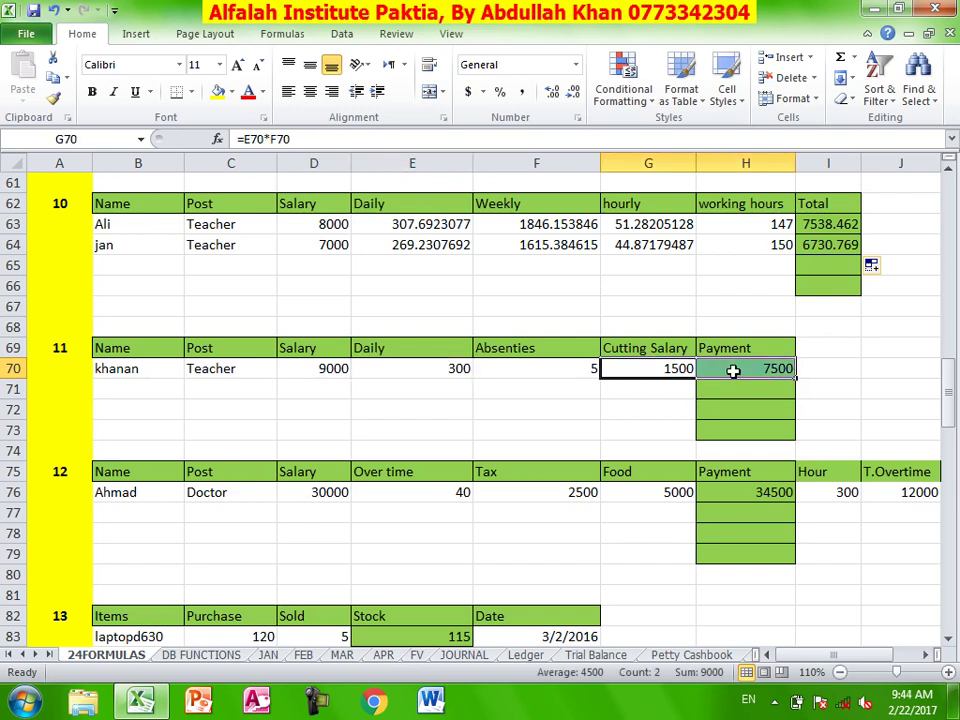
{"action": "key", "text": "Delete"}
- Re-enter khanan's Cutting Salary in G70 as =E70*F70, giving 1500
{"action": "left_click", "coordinate": [625, 368]}
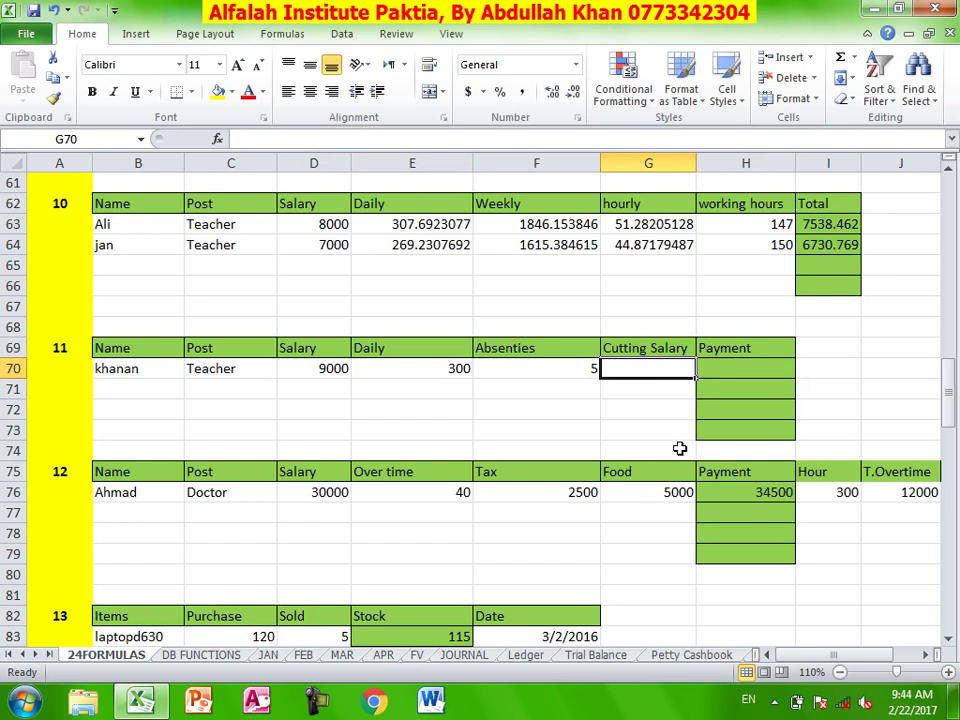
{"action": "type", "text": "="}
{"action": "left_click", "coordinate": [440, 368]}
{"action": "type", "text": "*"}
{"action": "left_click", "coordinate": [564, 368]}
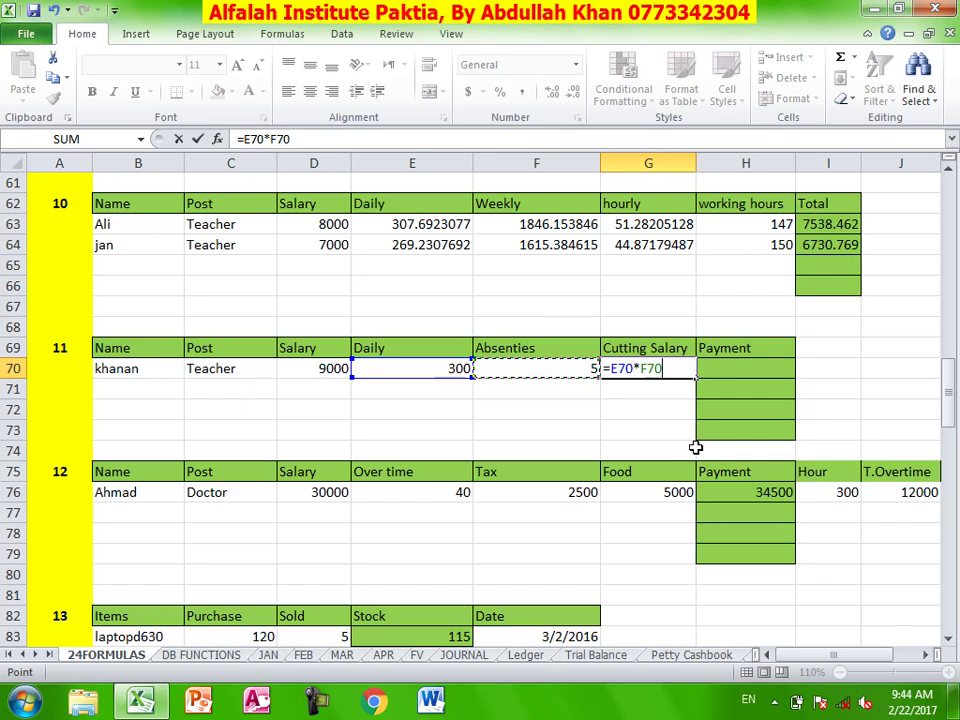
{"action": "key", "text": "Return"}
- Set khanan's Payment in H70 to =D70-G70, showing 7500
{"action": "left_click", "coordinate": [747, 371]}
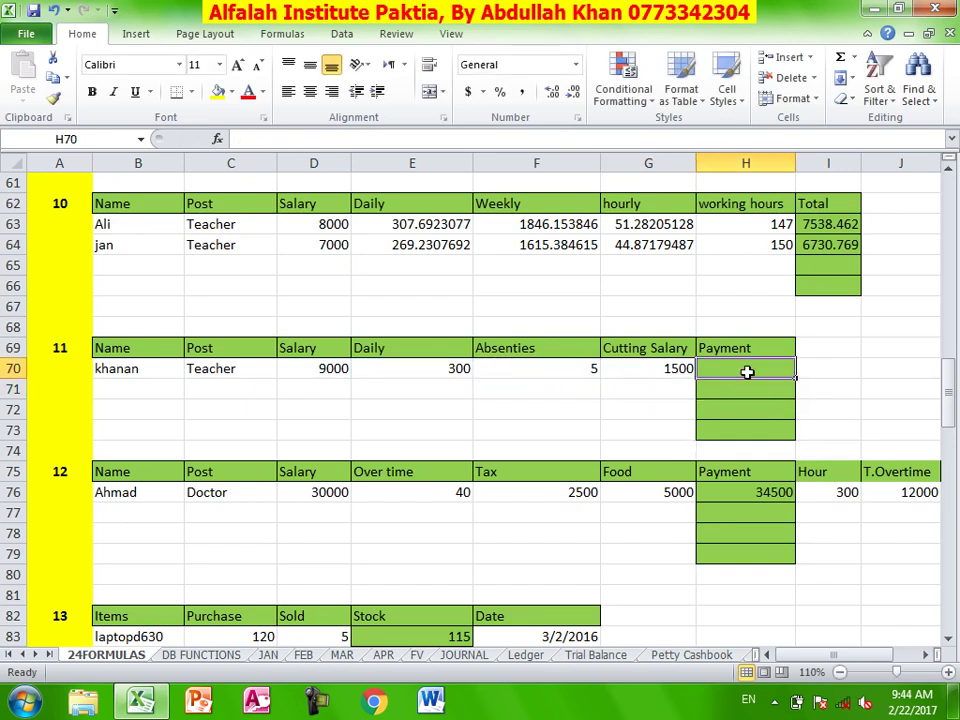
{"action": "type", "text": "="}
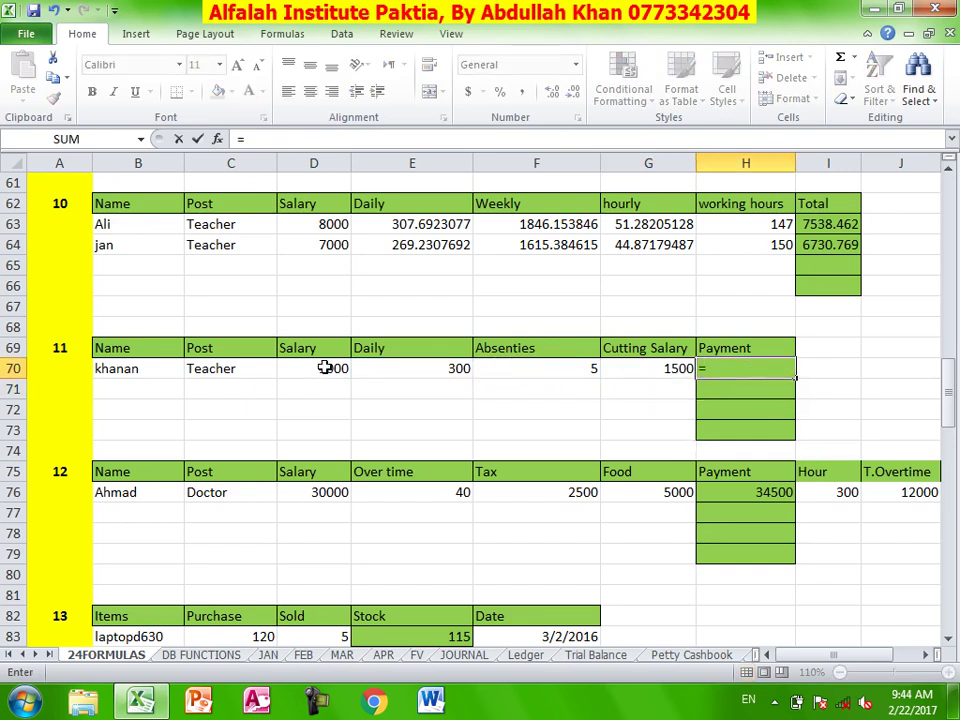
{"action": "left_click", "coordinate": [325, 368]}
{"action": "type", "text": "-"}
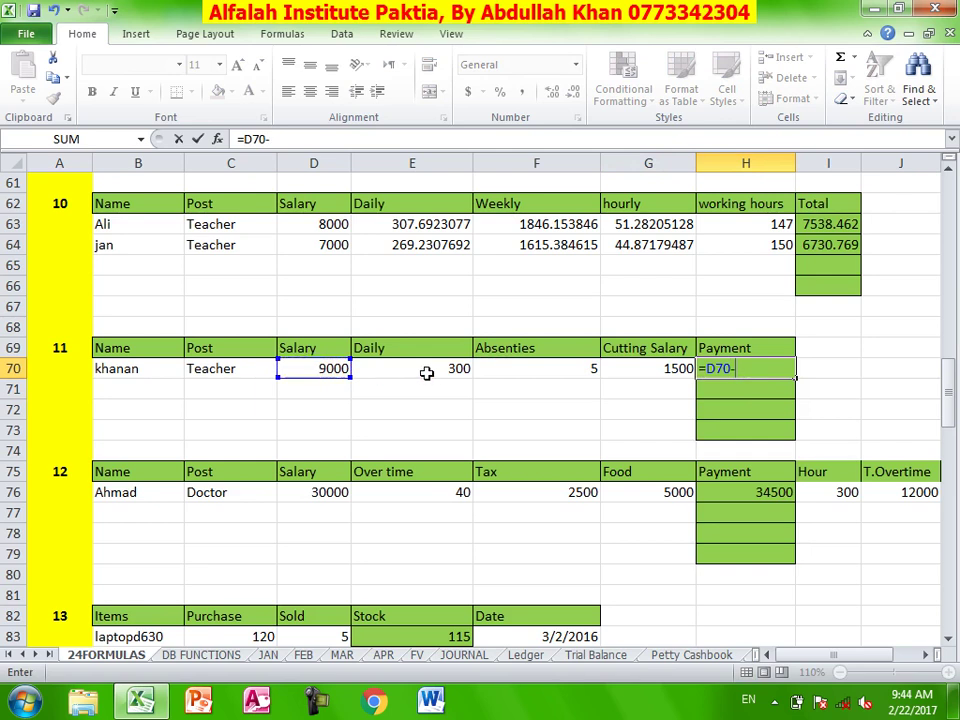
{"action": "left_click", "coordinate": [648, 370]}
{"action": "key", "text": "Return"}
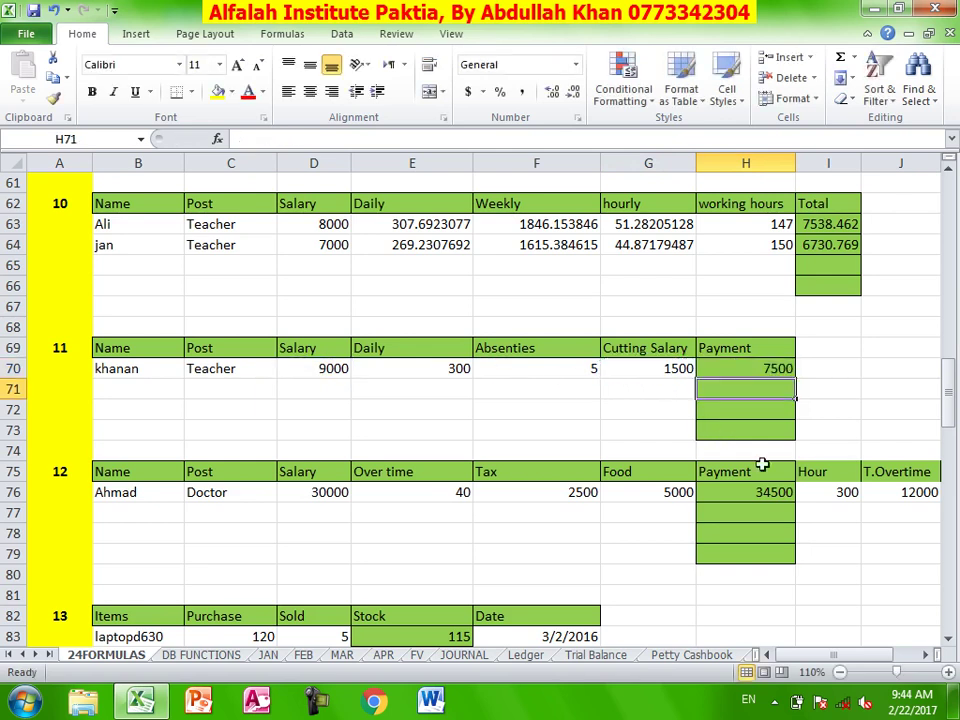
{"action": "left_click", "coordinate": [634, 423]}
{"action": "scroll", "coordinate": [634, 423], "scroll_direction": "down", "scroll_amount": 1}
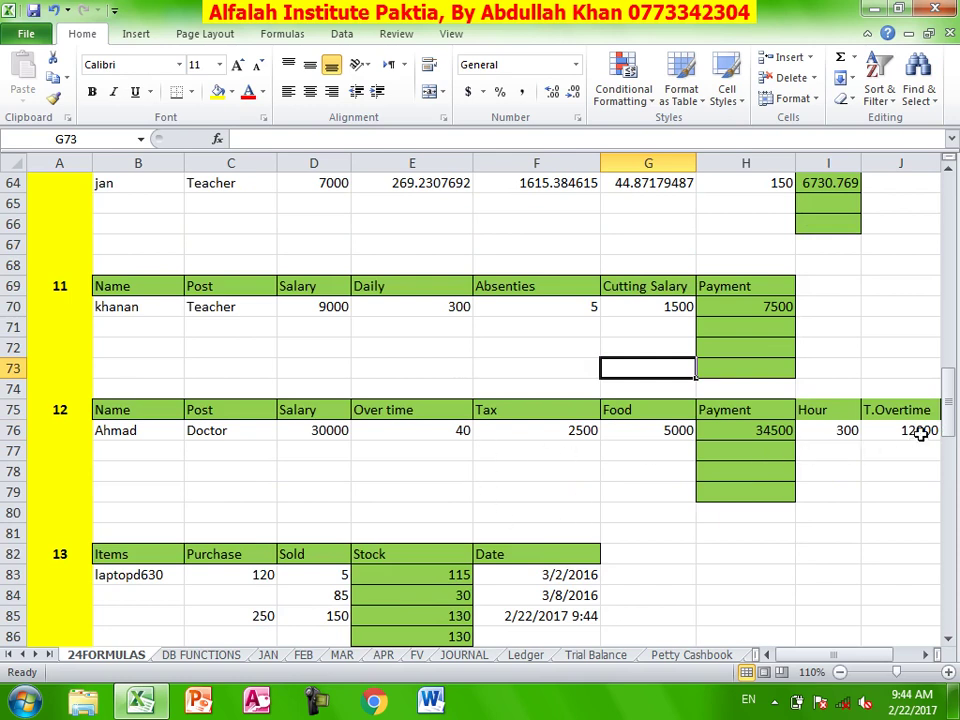
- Clear Ahmad's old Payment (34500) and T.Overtime (12000) values in H76 and J76
{"action": "left_click_drag", "start_coordinate": [920, 432], "coordinate": [824, 430]}
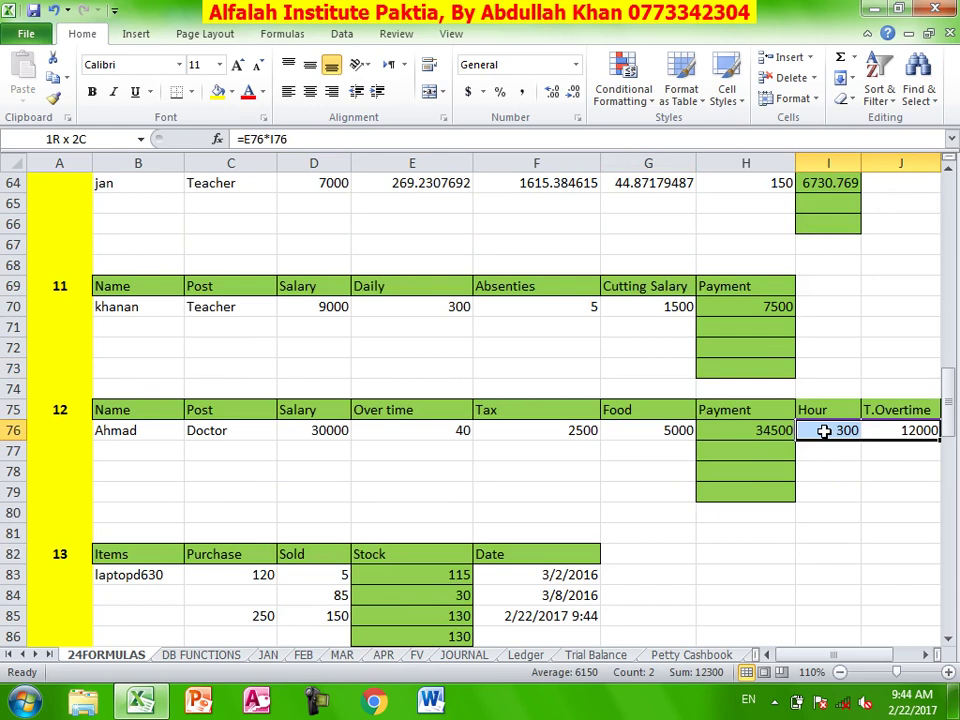
{"action": "left_click_drag", "start_coordinate": [824, 430], "coordinate": [771, 430]}
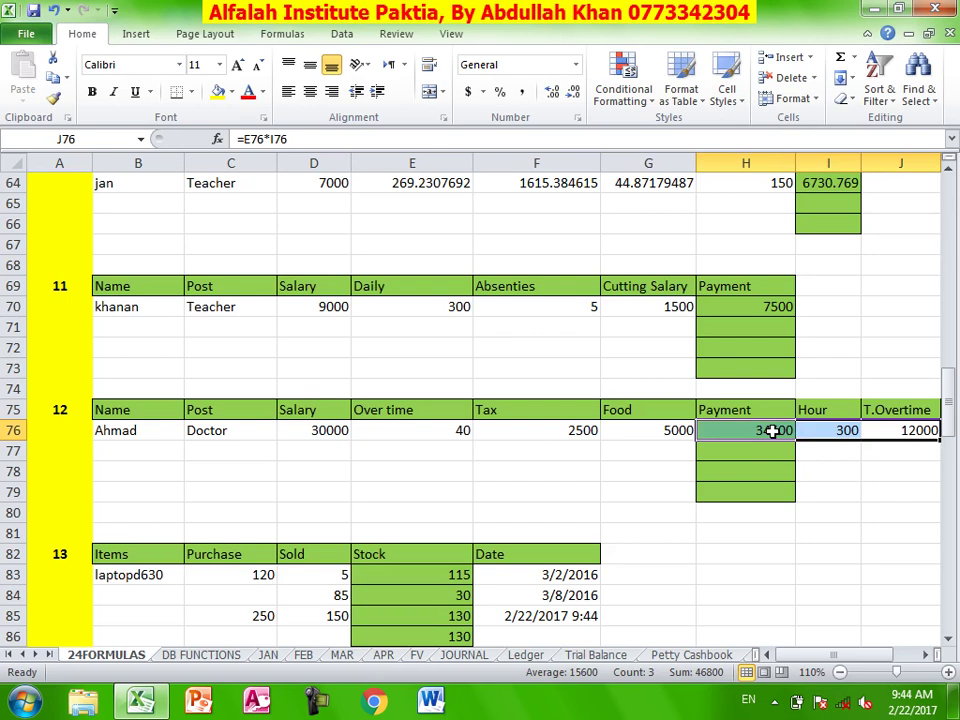
{"action": "left_click", "coordinate": [741, 431]}
{"action": "key", "text": "Delete"}
{"action": "left_click", "coordinate": [907, 432]}
{"action": "key", "text": "Delete"}
{"action": "left_click", "coordinate": [848, 492]}
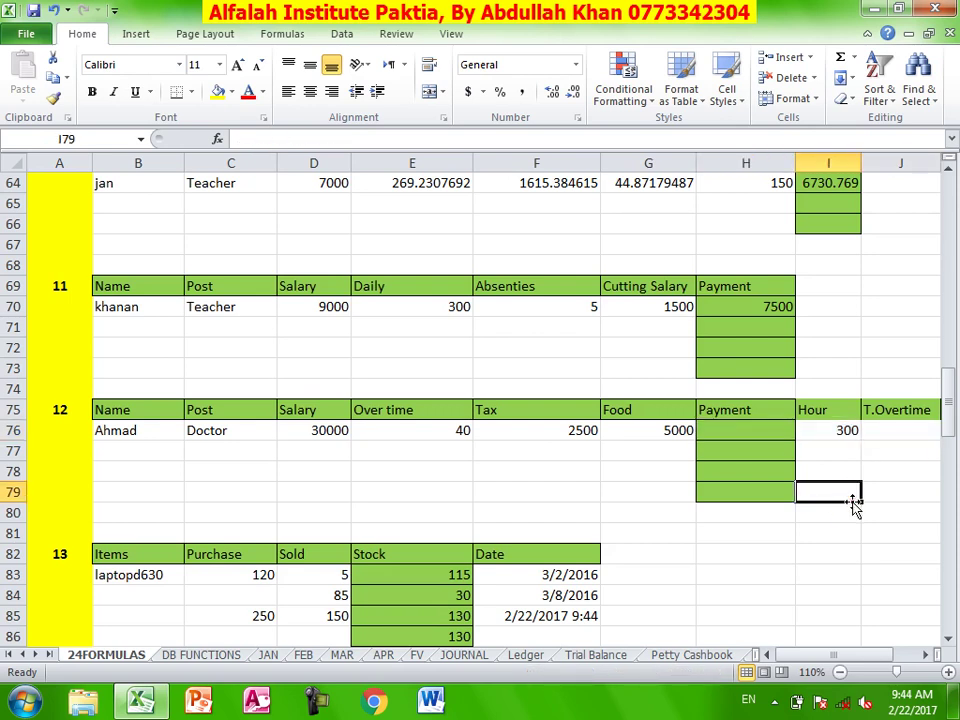
- Review Ahmad's Salary, Over time and Hour (300) values, then select the T.Overtime cell J76
{"action": "left_click", "coordinate": [329, 430]}
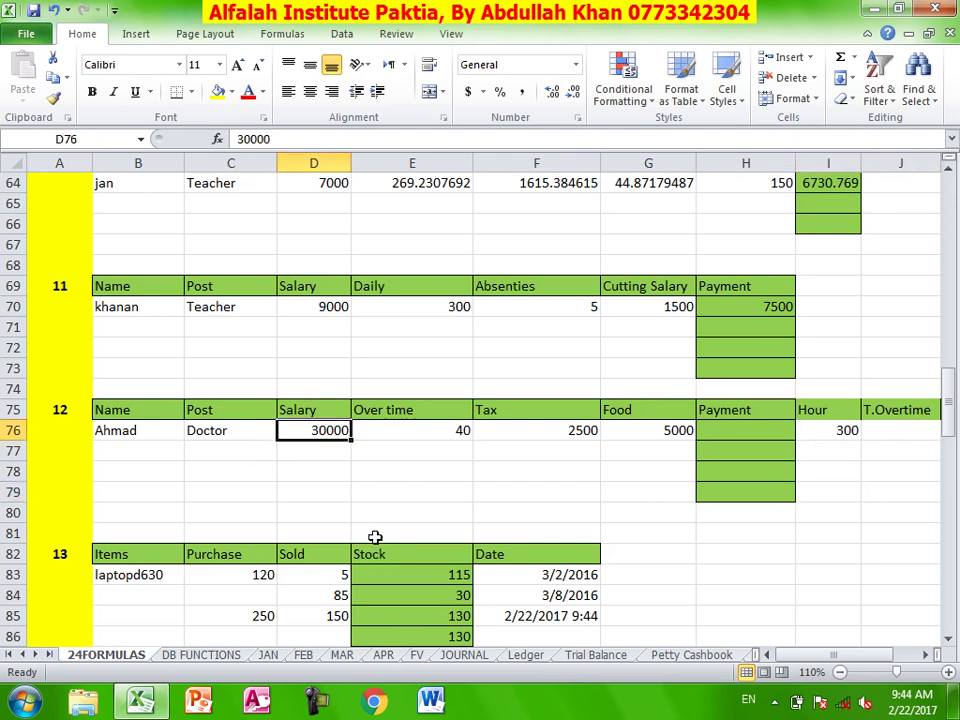
{"action": "left_click", "coordinate": [405, 424]}
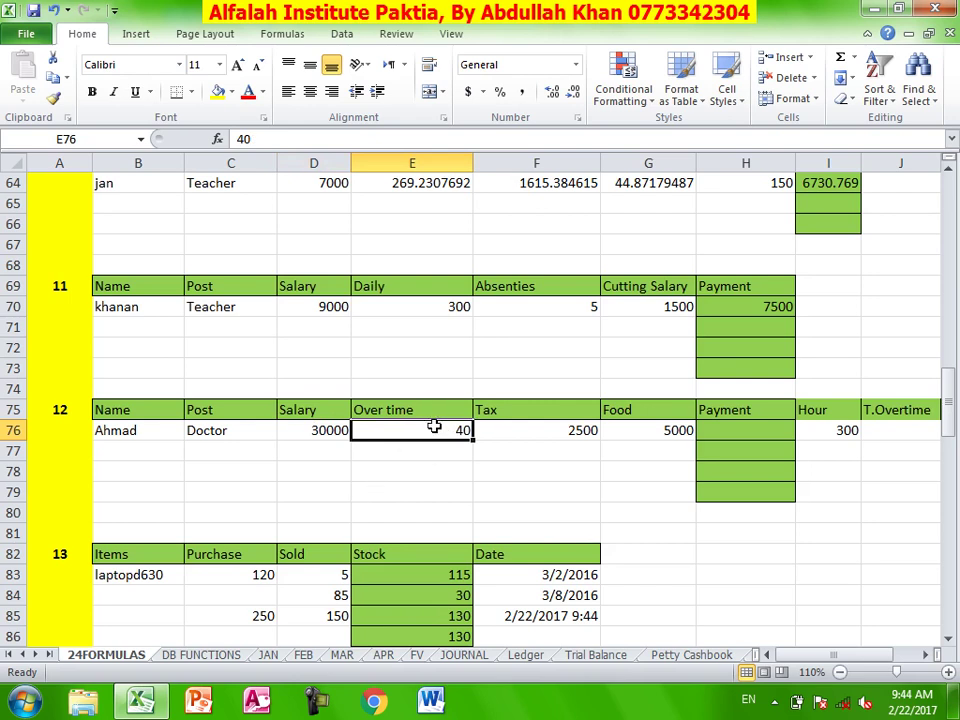
{"action": "left_click", "coordinate": [845, 430]}
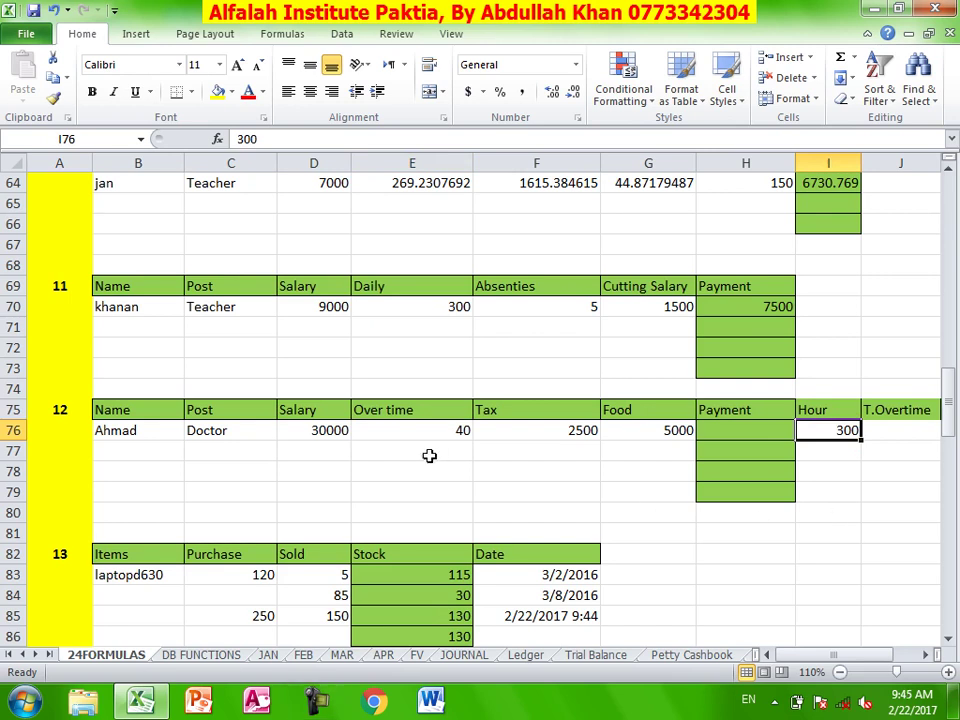
{"action": "left_click", "coordinate": [899, 433]}
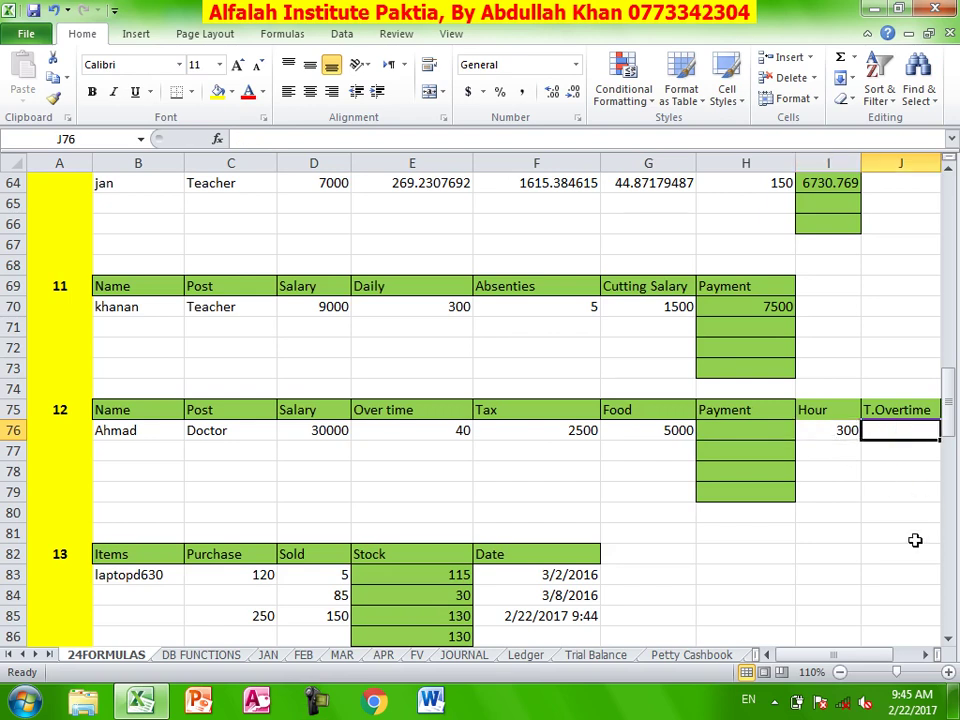
- Enter =E76*I76 as Ahmad's T.Overtime, returning 12000
{"action": "type", "text": "="}
{"action": "left_click", "coordinate": [446, 430]}
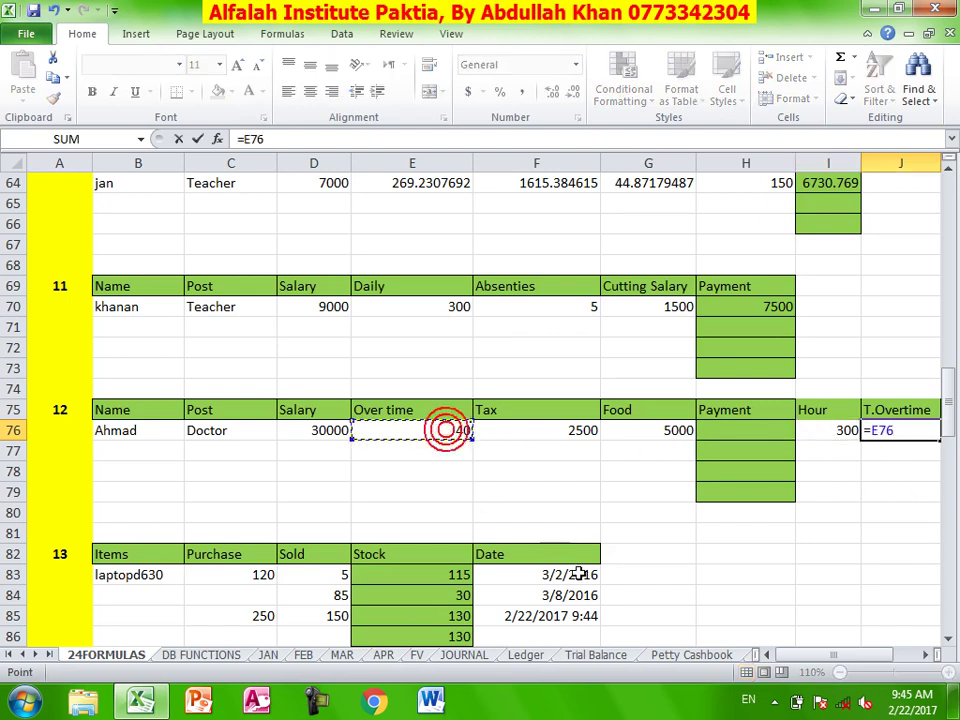
{"action": "type", "text": "*"}
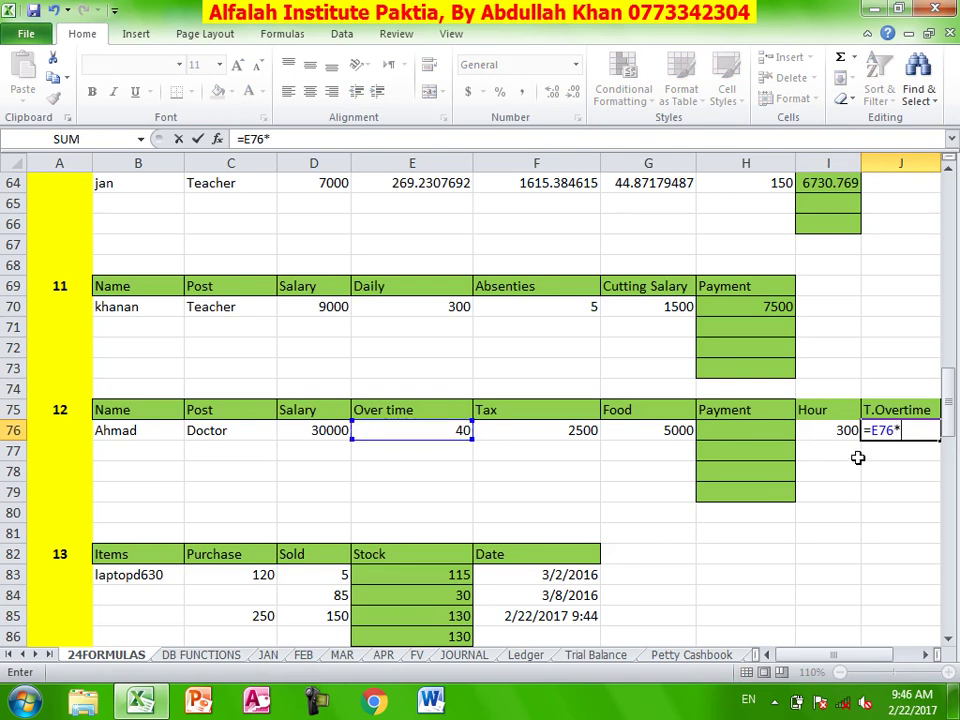
{"action": "left_click", "coordinate": [840, 430]}
{"action": "key", "text": "Return"}
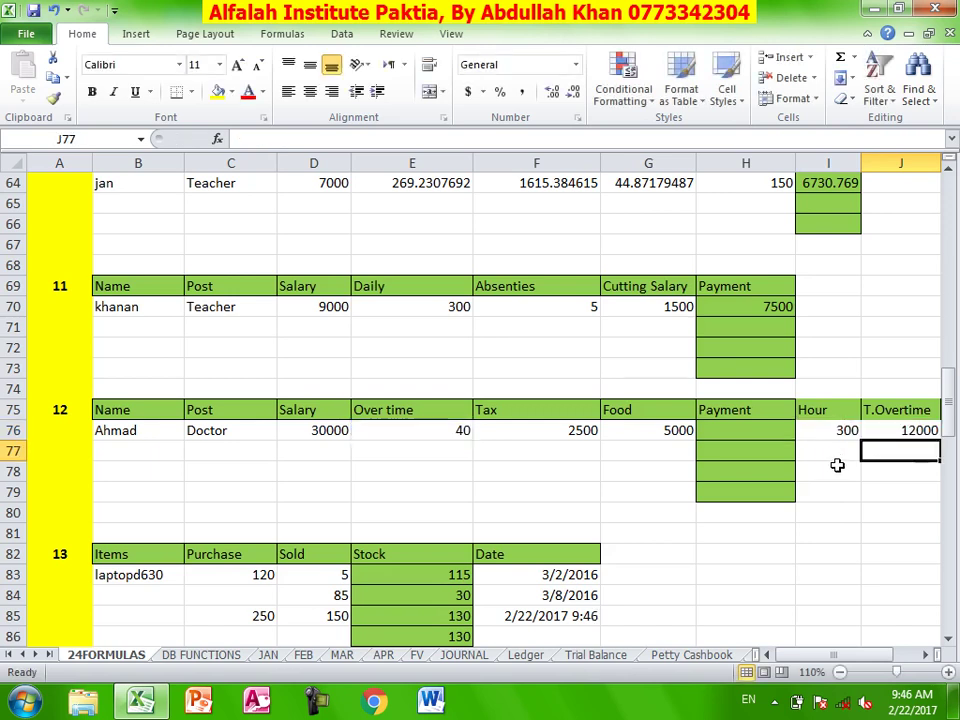
{"action": "left_click", "coordinate": [868, 430]}
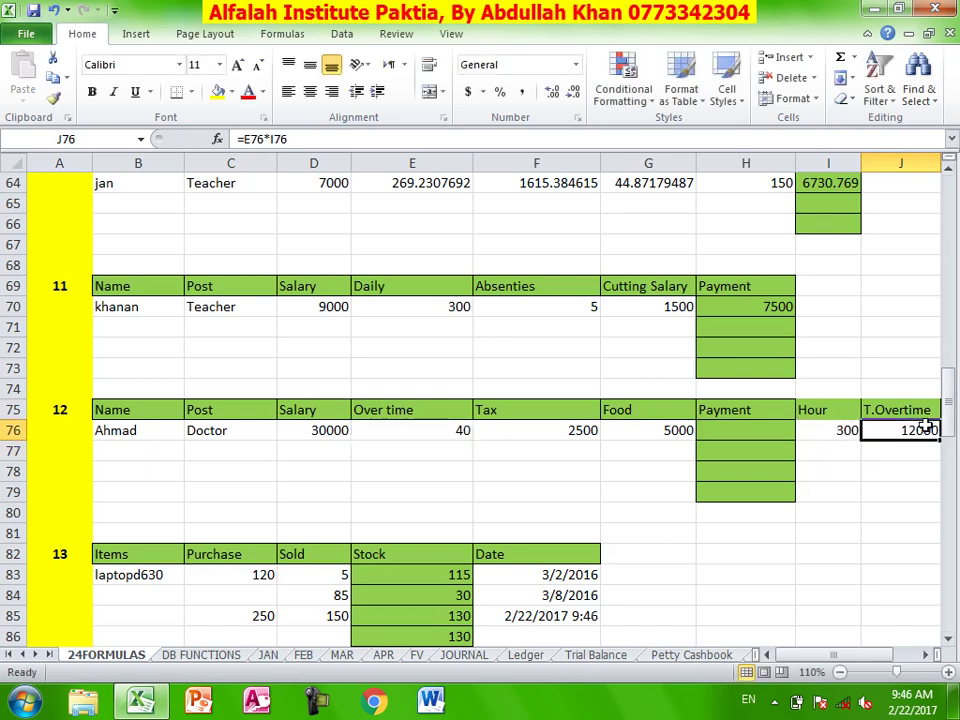
- Review Ahmad's Tax, Salary and Food values beside the empty Payment cell
{"action": "left_click", "coordinate": [745, 441]}
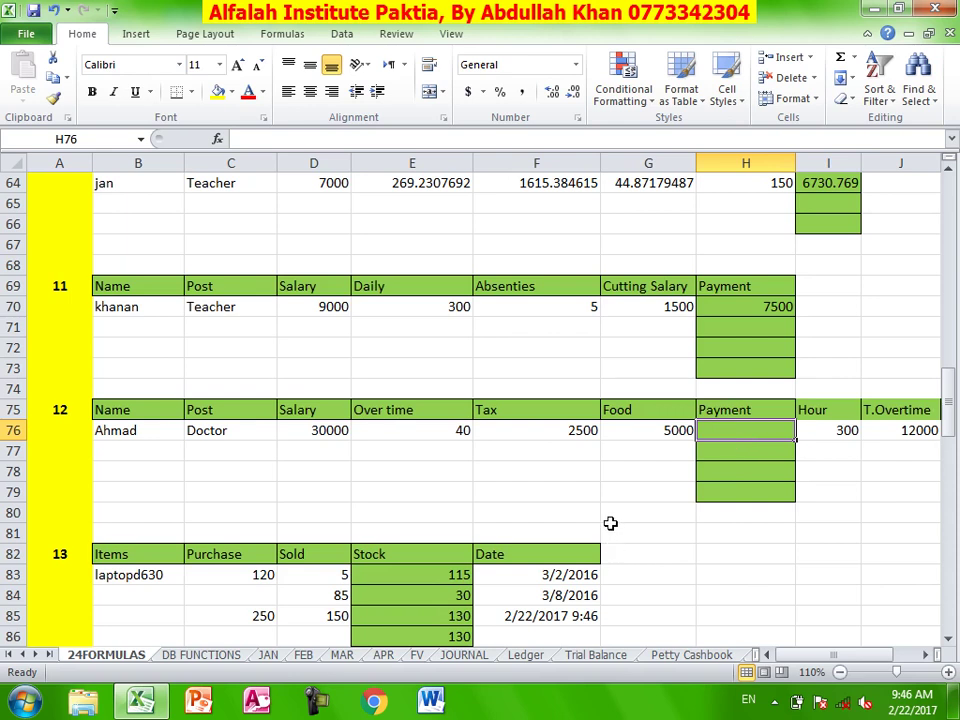
{"action": "left_click", "coordinate": [580, 430]}
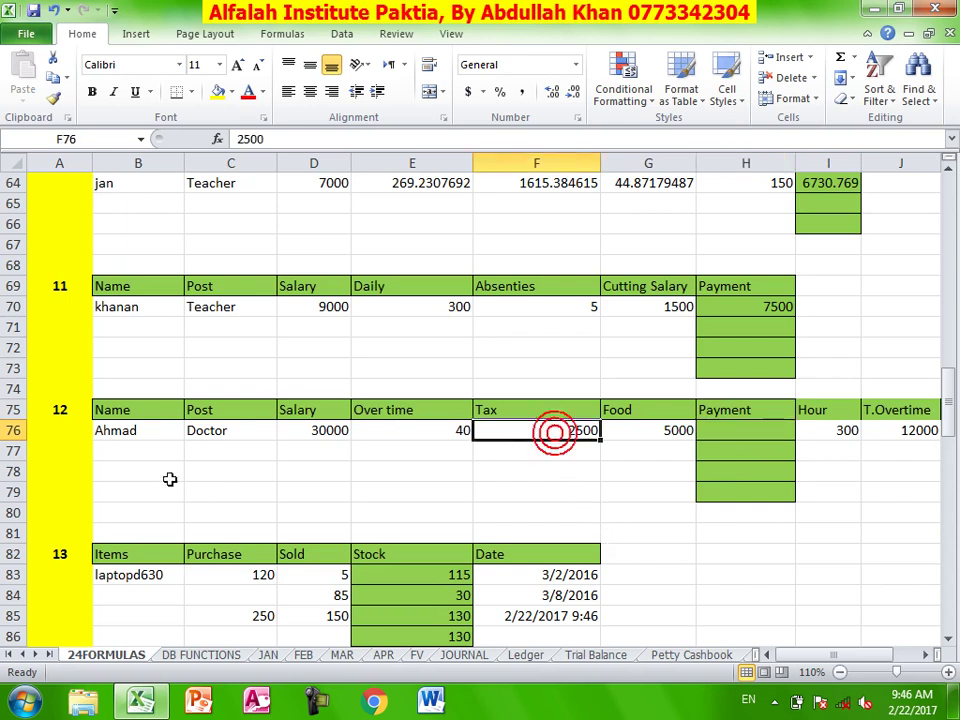
{"action": "left_click", "coordinate": [318, 432]}
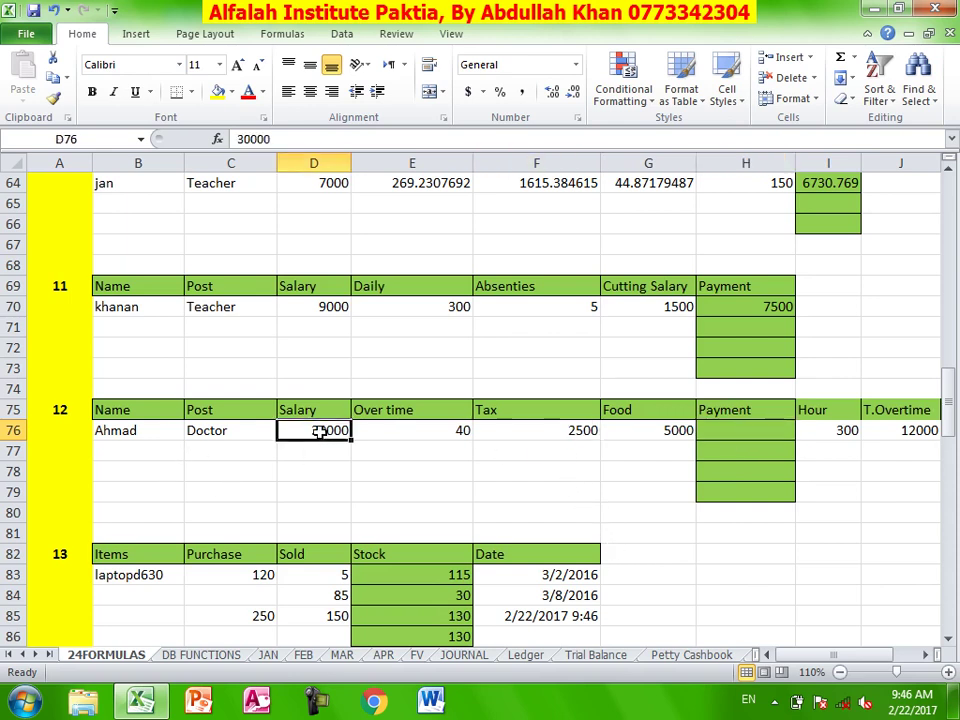
{"action": "left_click", "coordinate": [572, 433]}
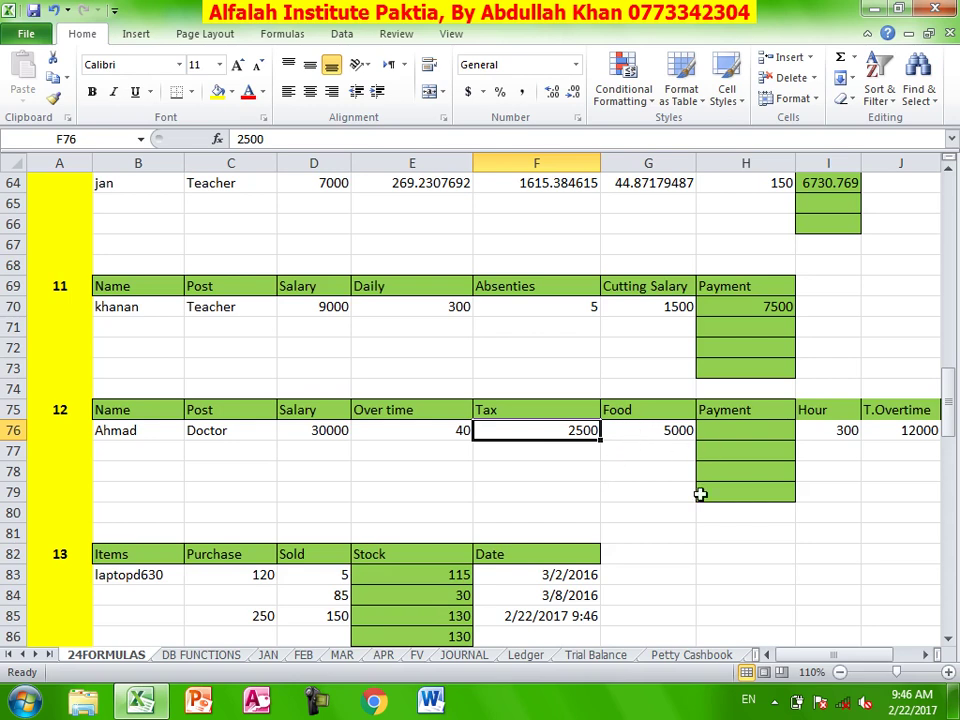
{"action": "key", "text": "Right"}
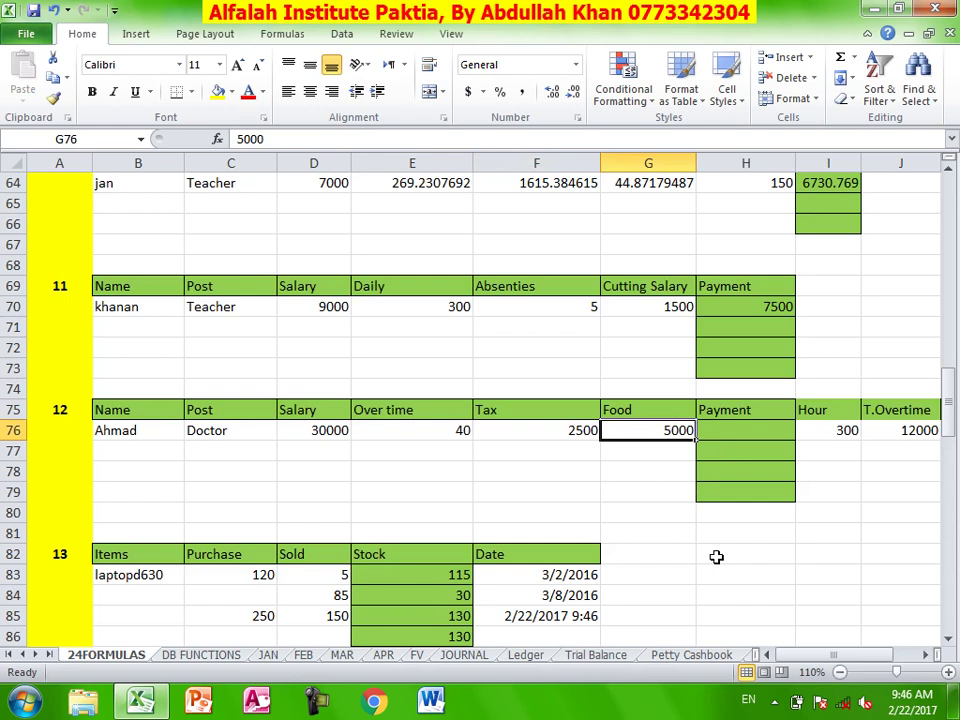
- Enter =D76+J76-F76-G76 as Ahmad's Payment, totalling 34500
{"action": "left_click", "coordinate": [731, 431]}
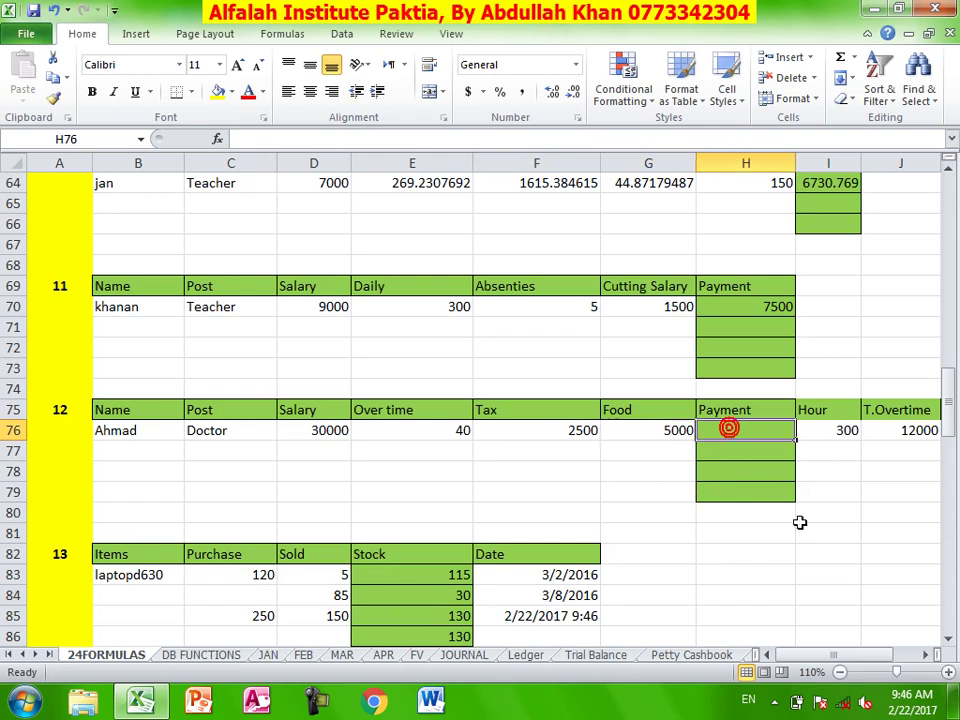
{"action": "type", "text": "="}
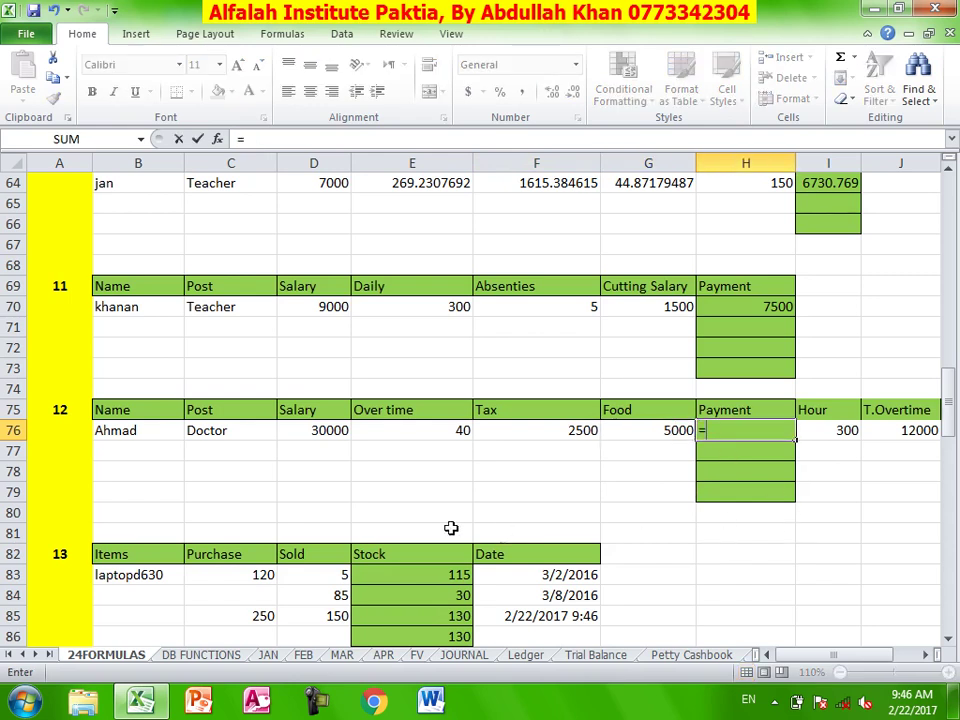
{"action": "left_click", "coordinate": [326, 430]}
{"action": "type", "text": "+"}
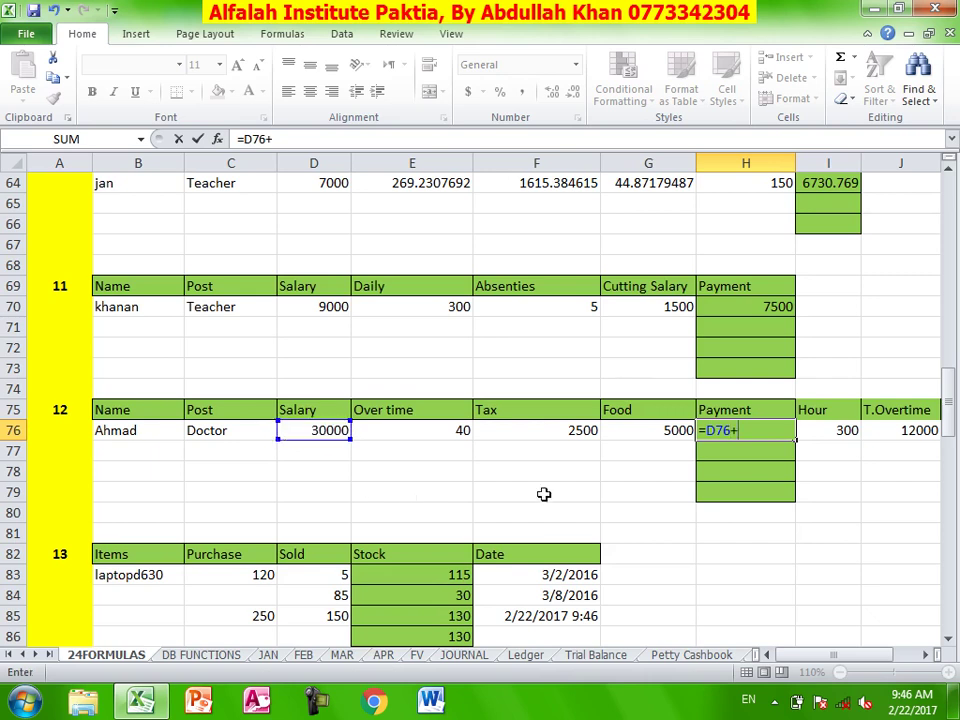
{"action": "left_click", "coordinate": [924, 430]}
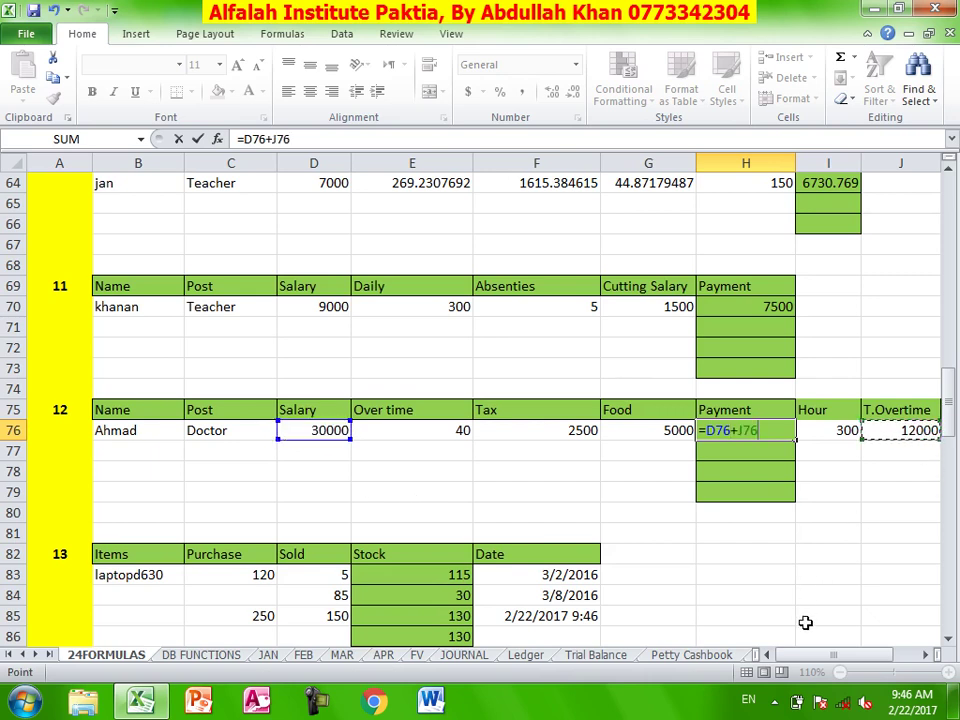
{"action": "type", "text": "-"}
{"action": "left_click", "coordinate": [531, 432]}
{"action": "type", "text": "-"}
{"action": "left_click", "coordinate": [660, 430]}
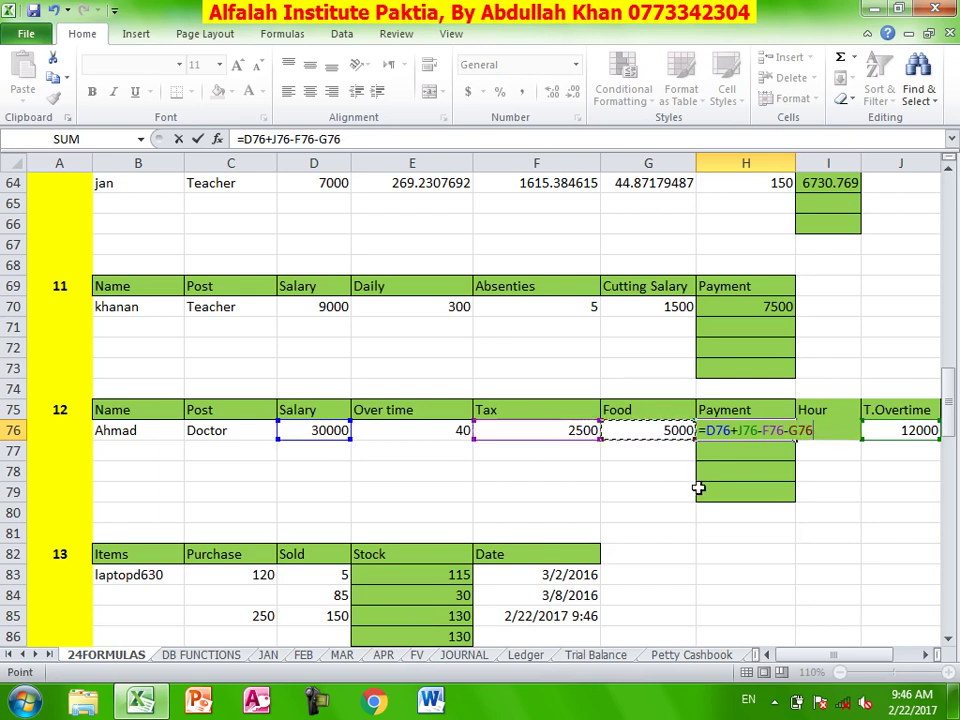
{"action": "key", "text": "Return"}
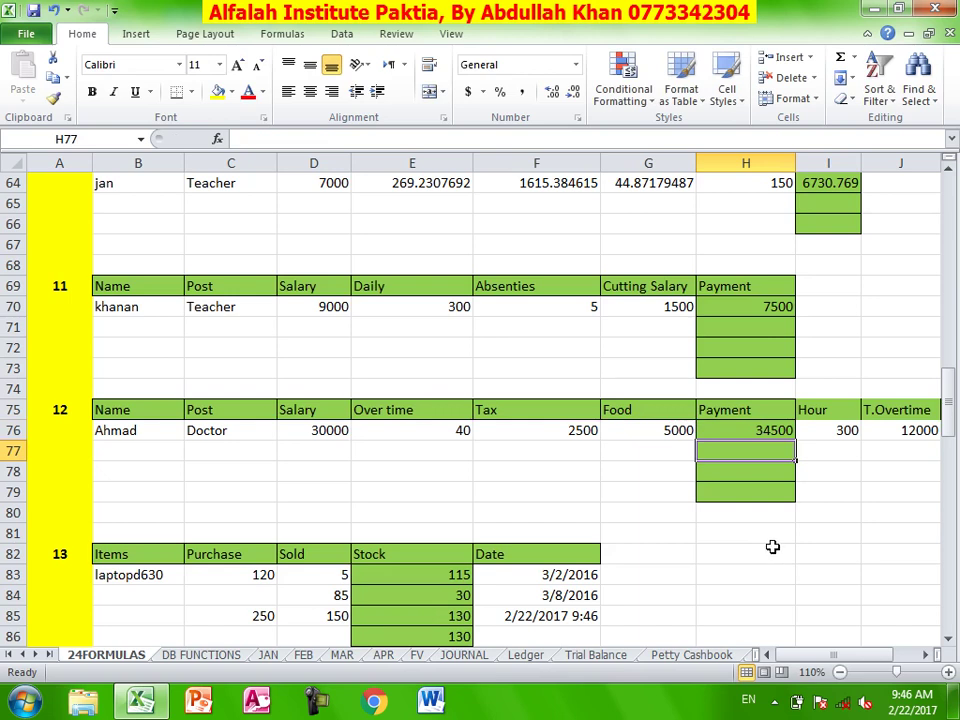
{"action": "left_click", "coordinate": [767, 426]}
- Close Excel, saving the workbook changes
{"action": "left_click", "coordinate": [746, 568]}
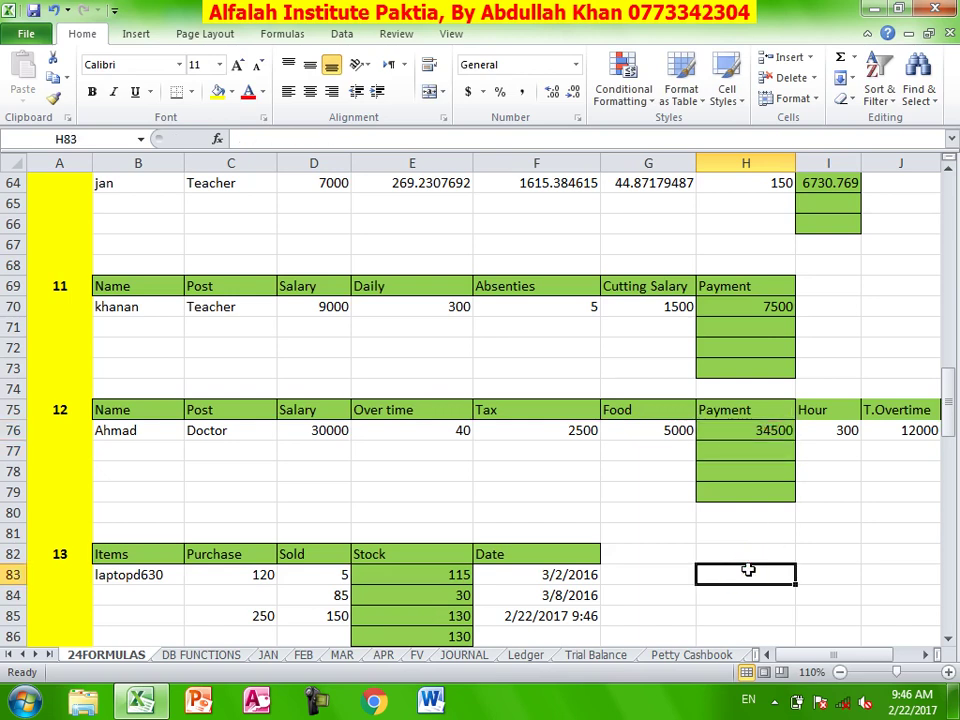
{"action": "left_click", "coordinate": [933, 9]}
{"action": "left_click", "coordinate": [400, 383]}
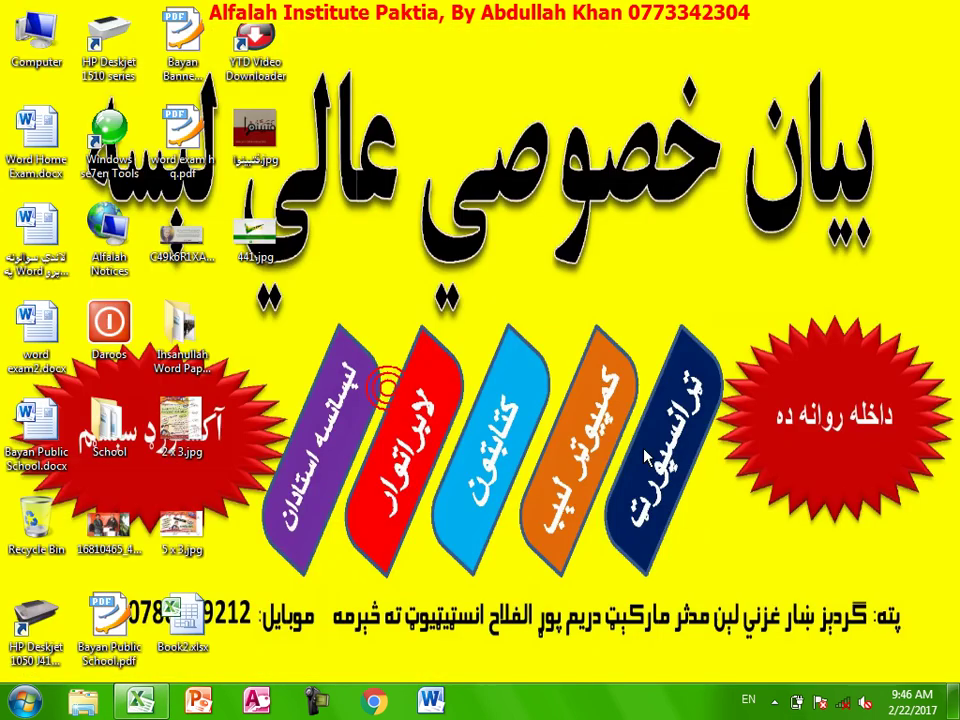